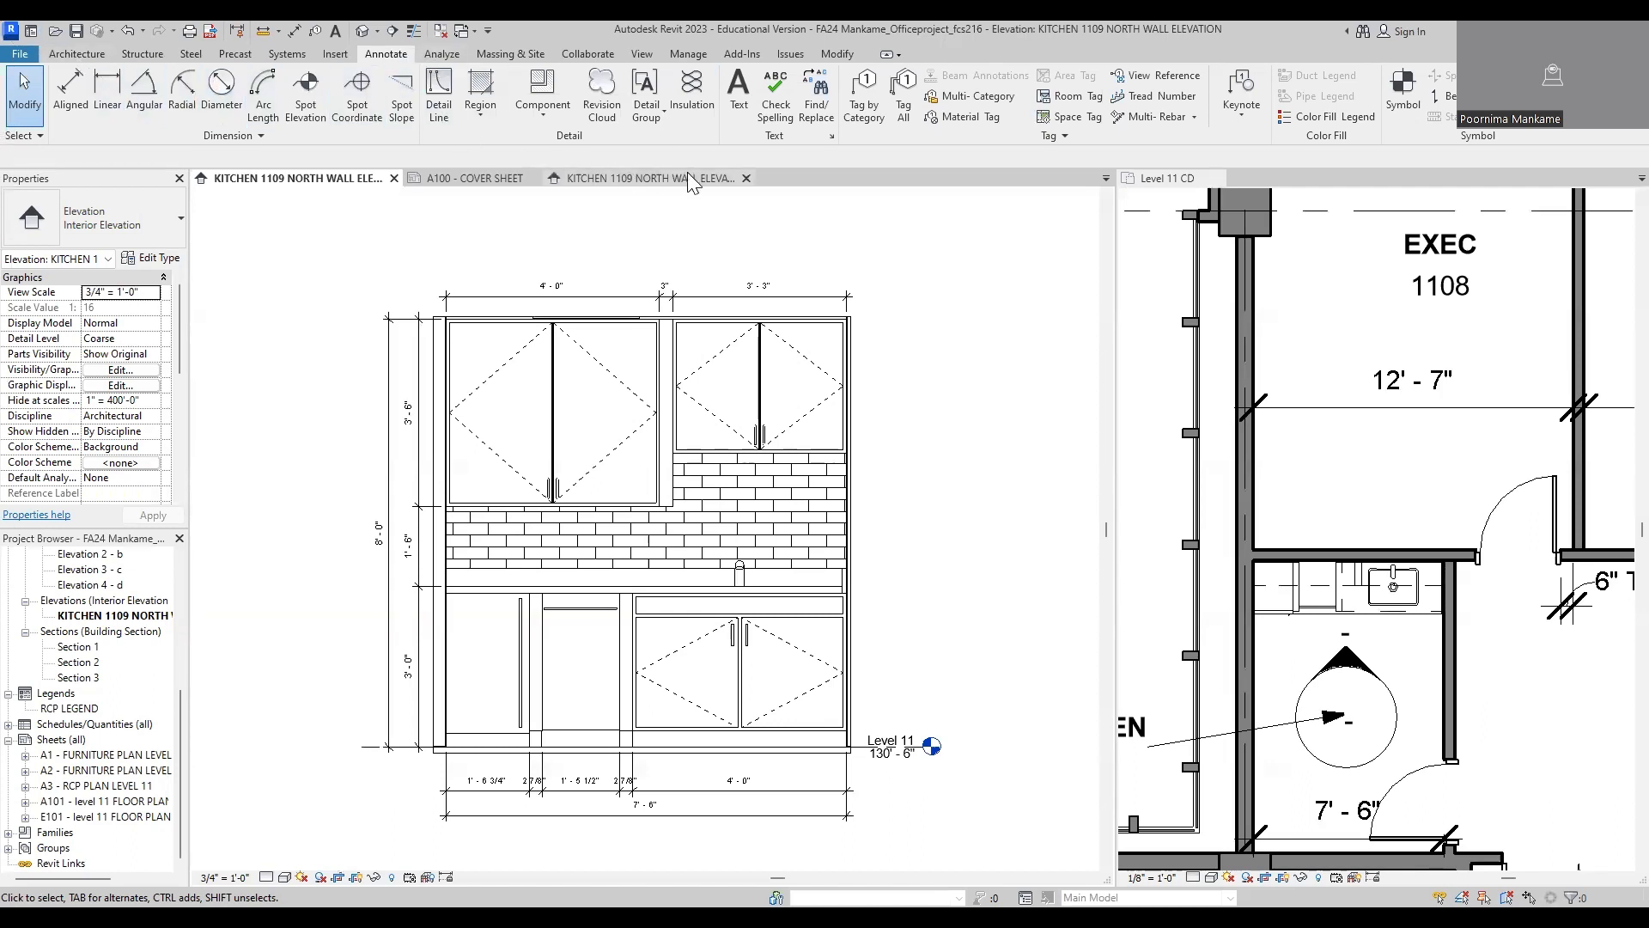
# Step: Place a text note reading PAINTED WOODEN FILLER PIECE, with a two-segment leader pointing at the filler between the upper cabinets
pyautogui.click(736, 109)
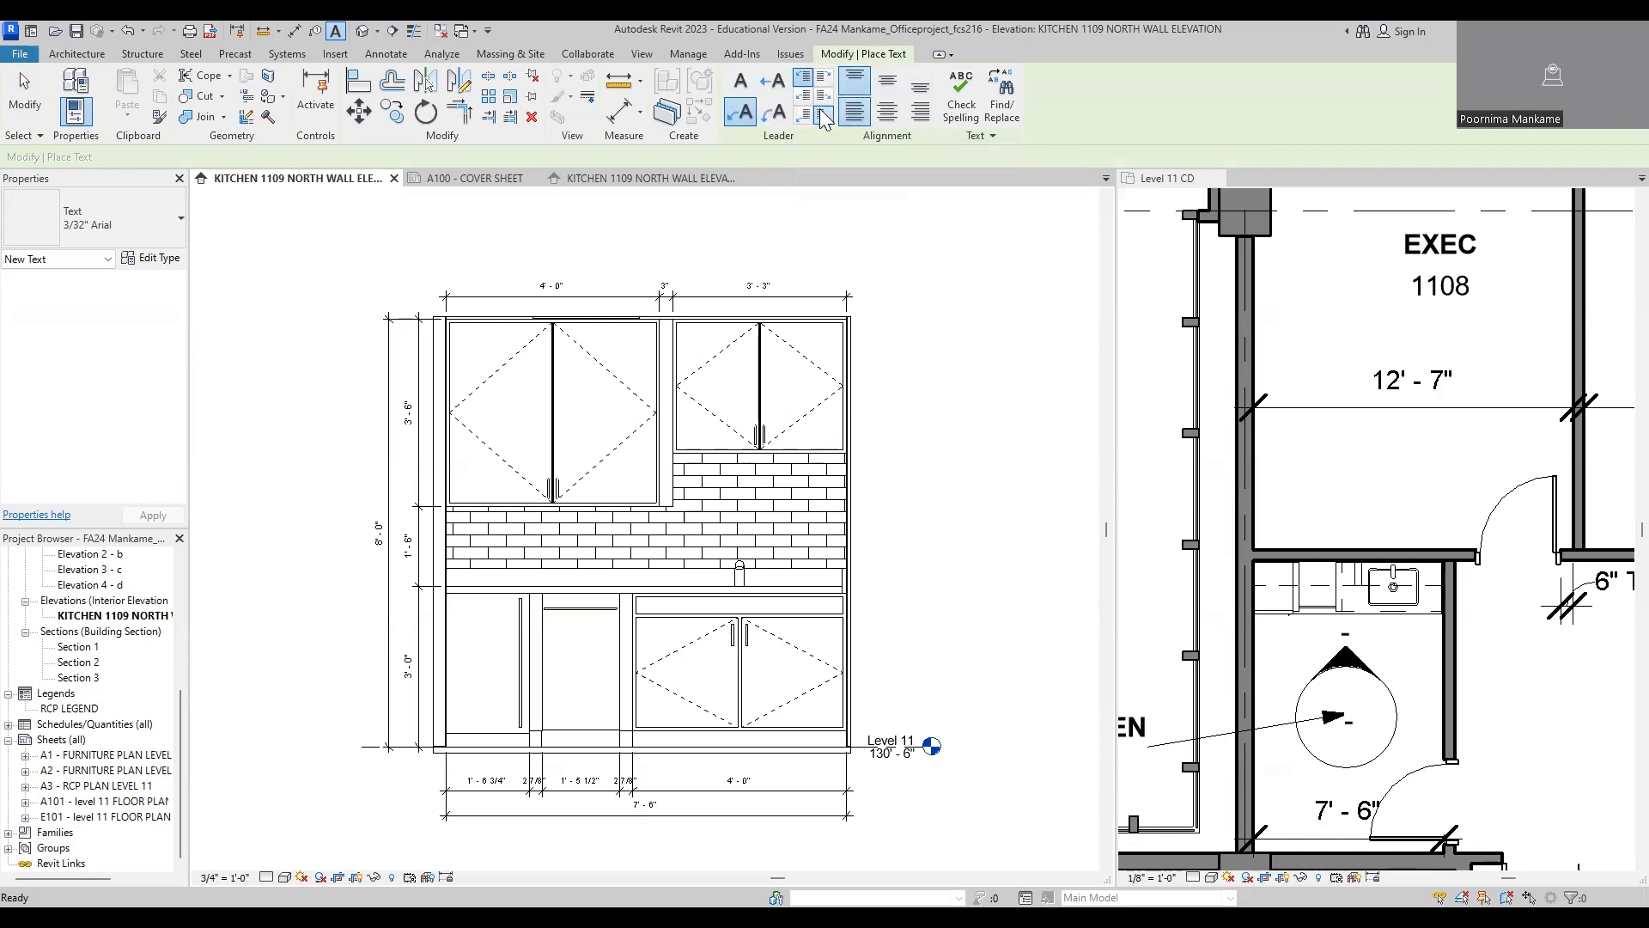
pyautogui.click(747, 116)
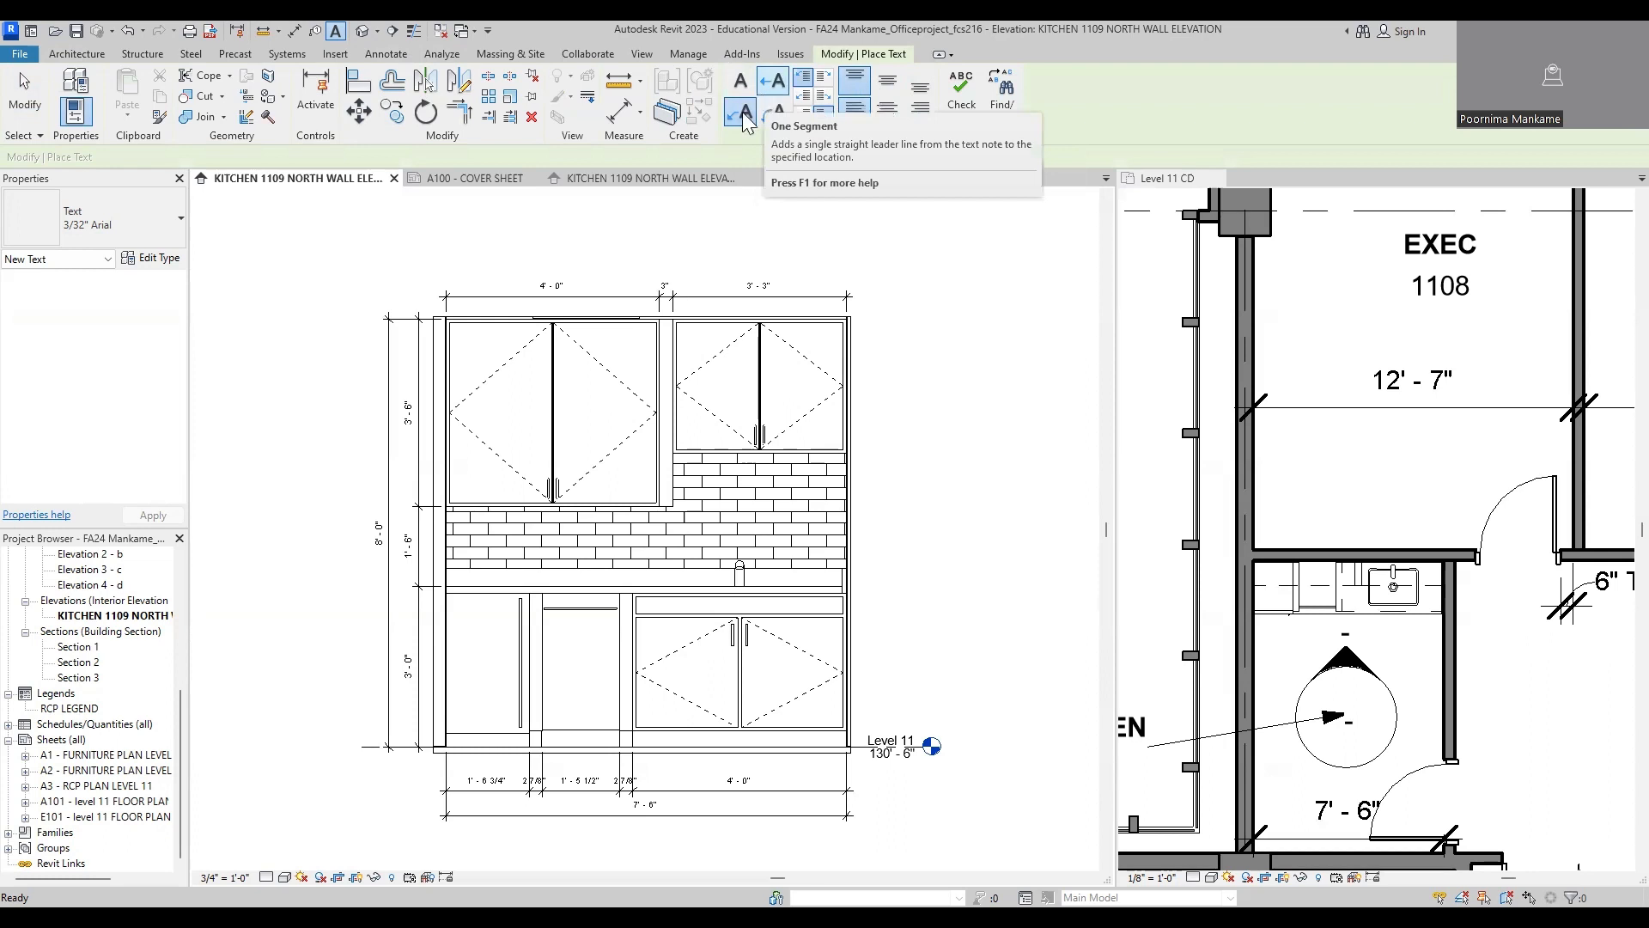
pyautogui.click(744, 116)
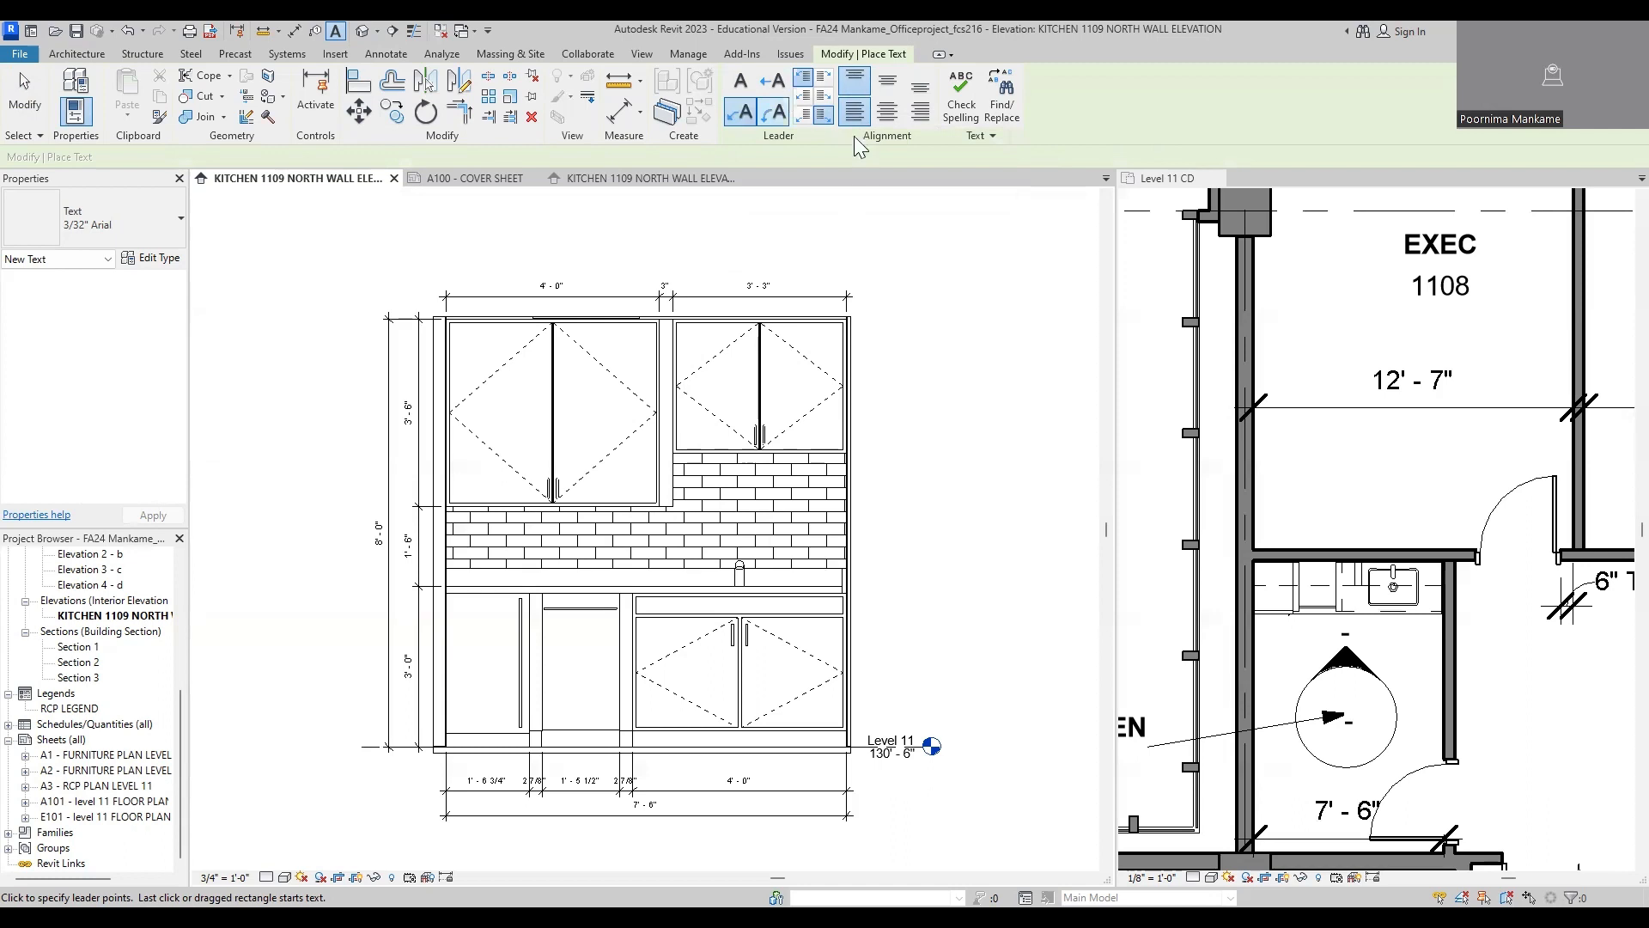
pyautogui.click(666, 380)
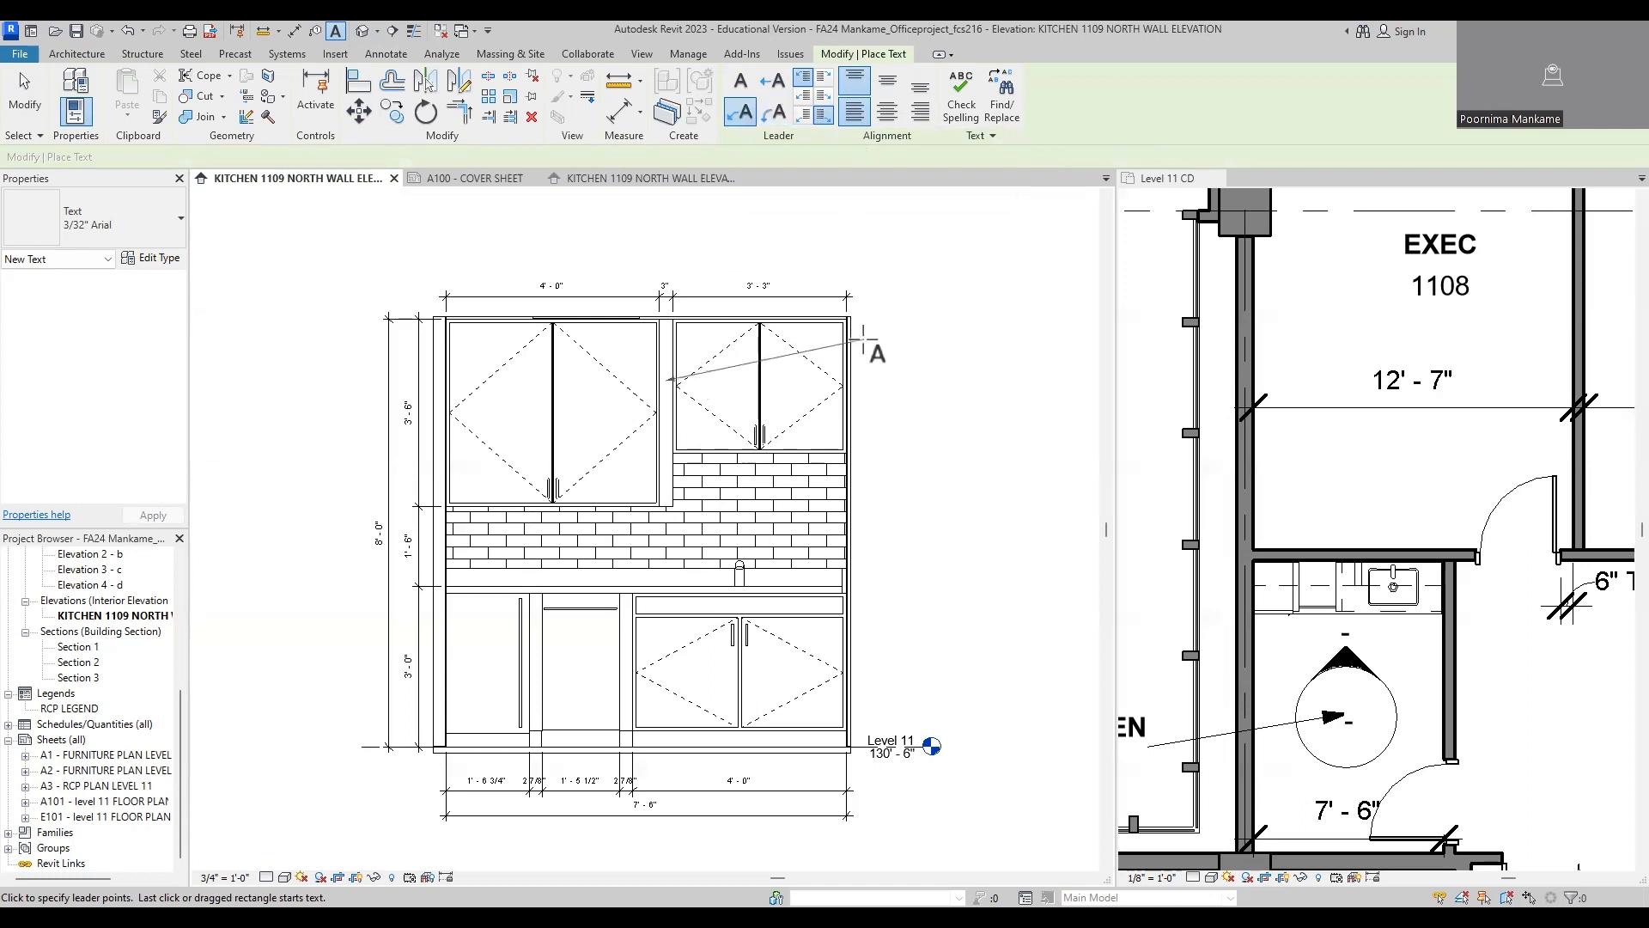
pyautogui.click(863, 339)
pyautogui.click(888, 343)
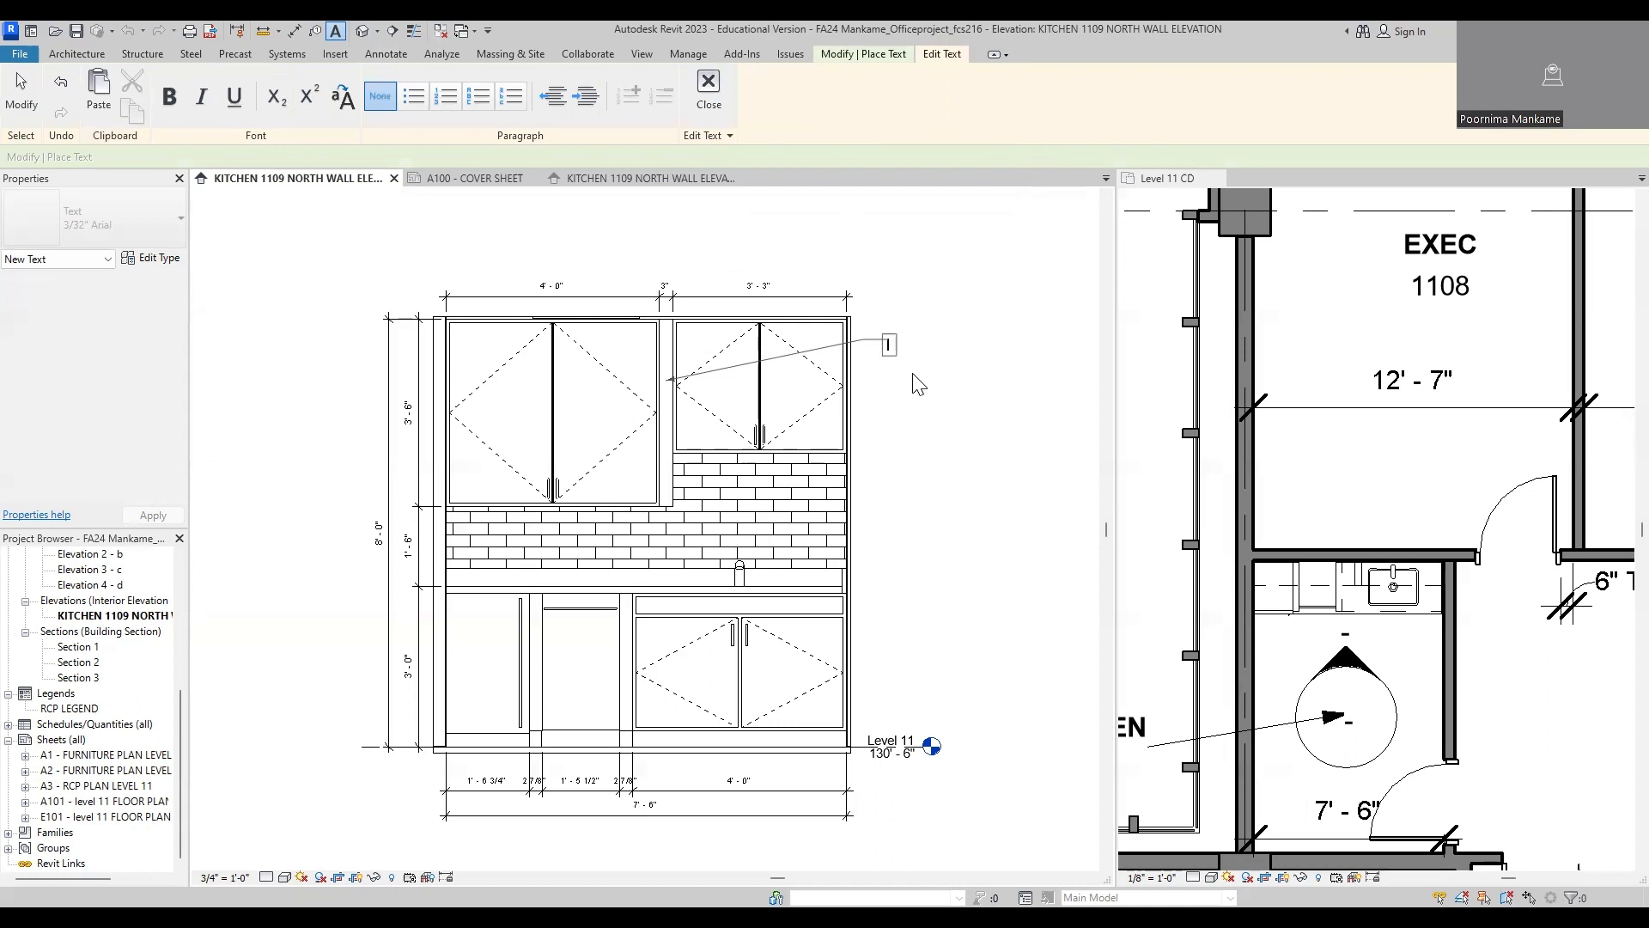
pyautogui.write('PAINTED WOODEN')
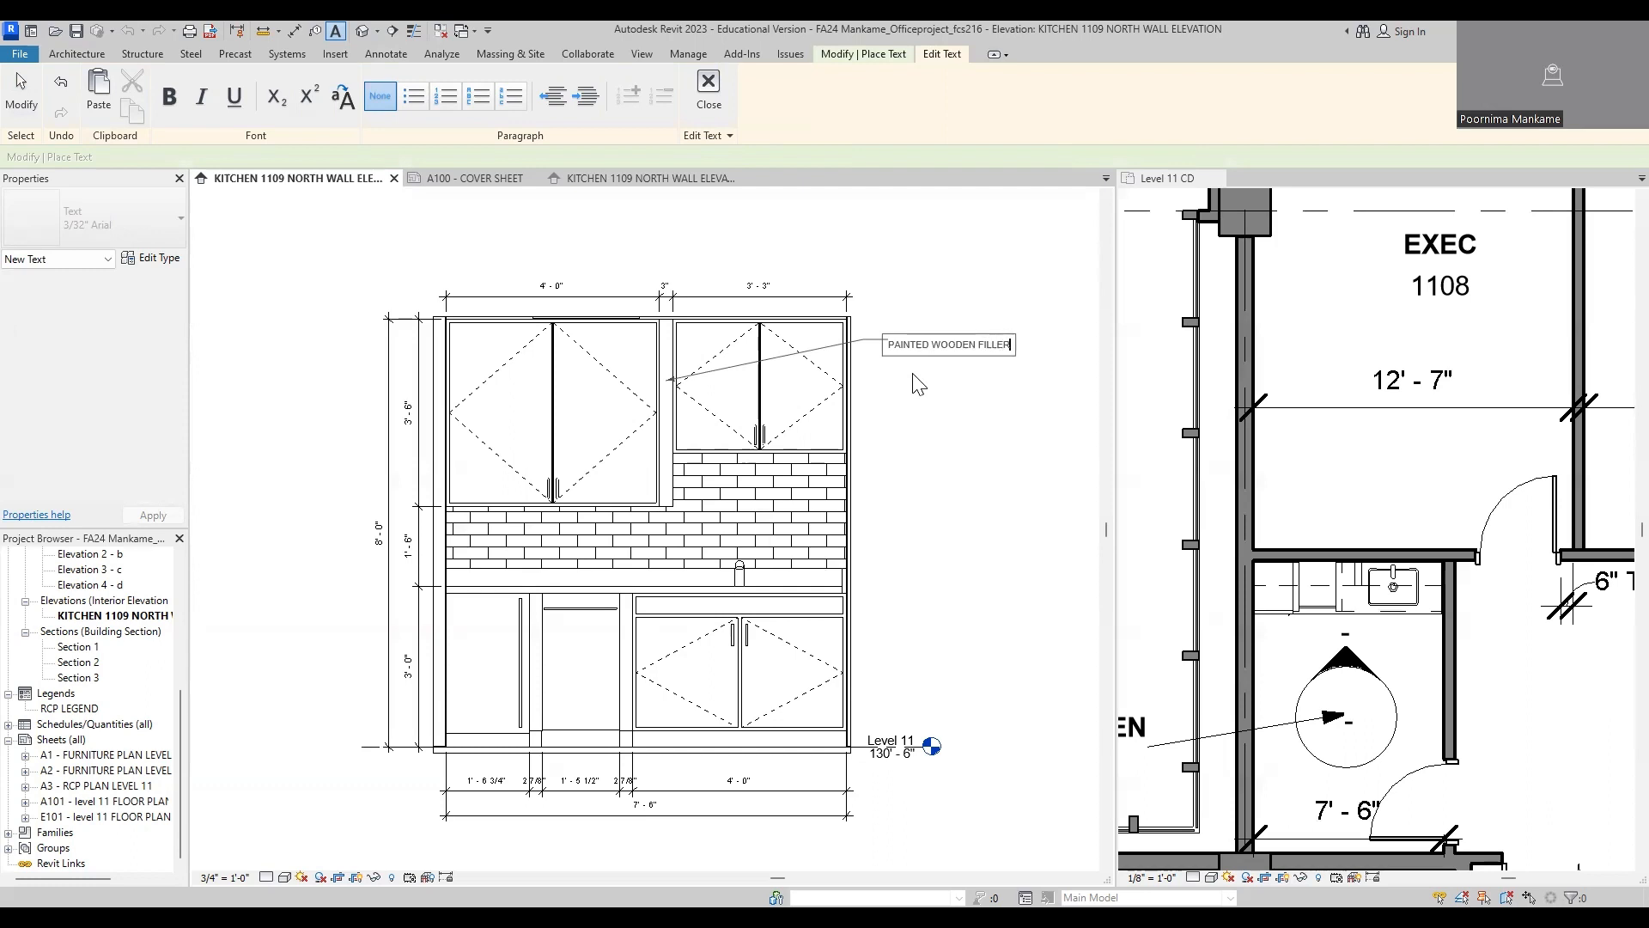
pyautogui.write('FILLER PIECE')
pyautogui.click(909, 442)
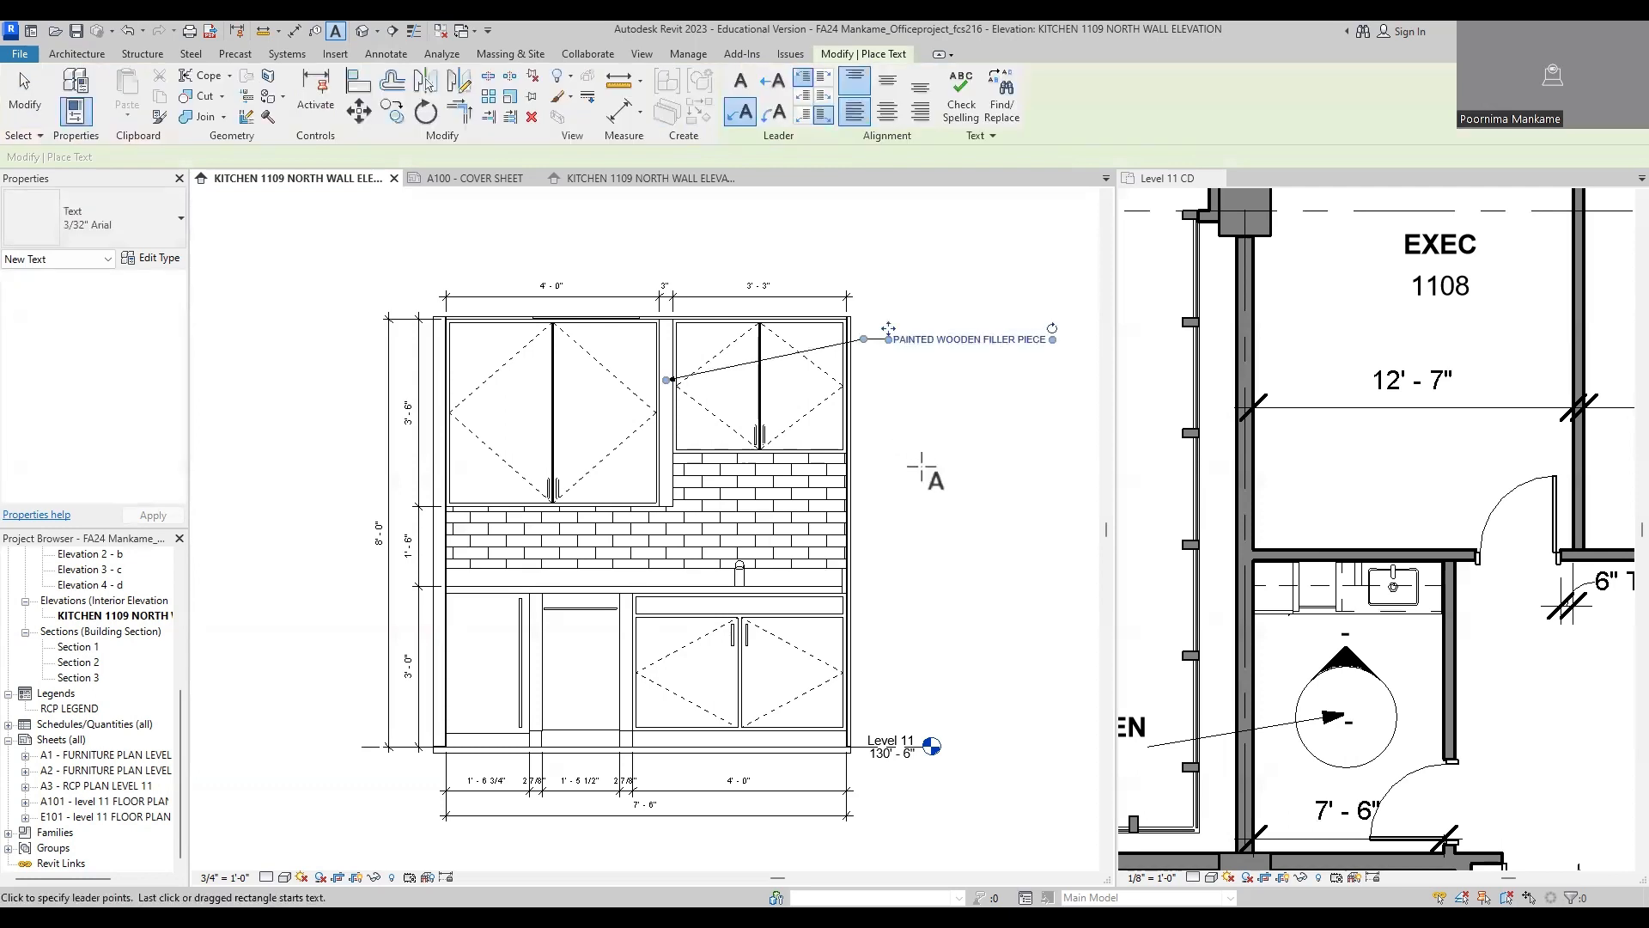
# Step: Narrow the filler piece note so its text wraps onto two lines, and fine-tune its leader tip on the filler
pyautogui.scroll(1, 992, 327)
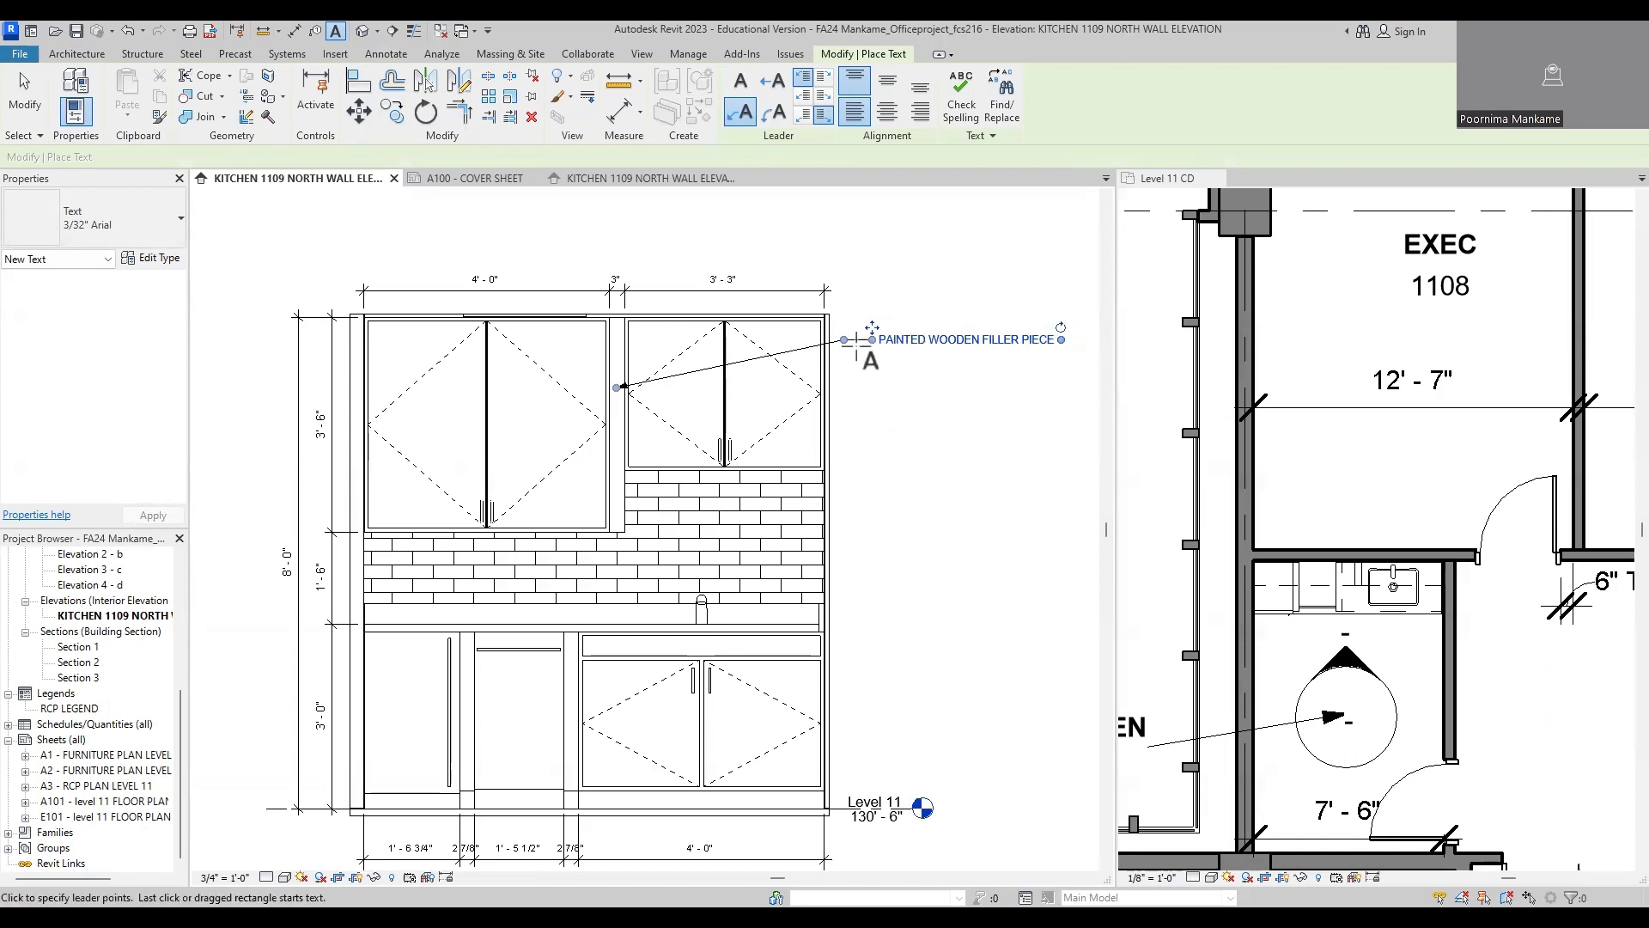
pyautogui.moveTo(1061, 341)
pyautogui.mouseDown()
pyautogui.moveTo(1001, 366)
pyautogui.moveTo(1004, 346)
pyautogui.mouseUp()
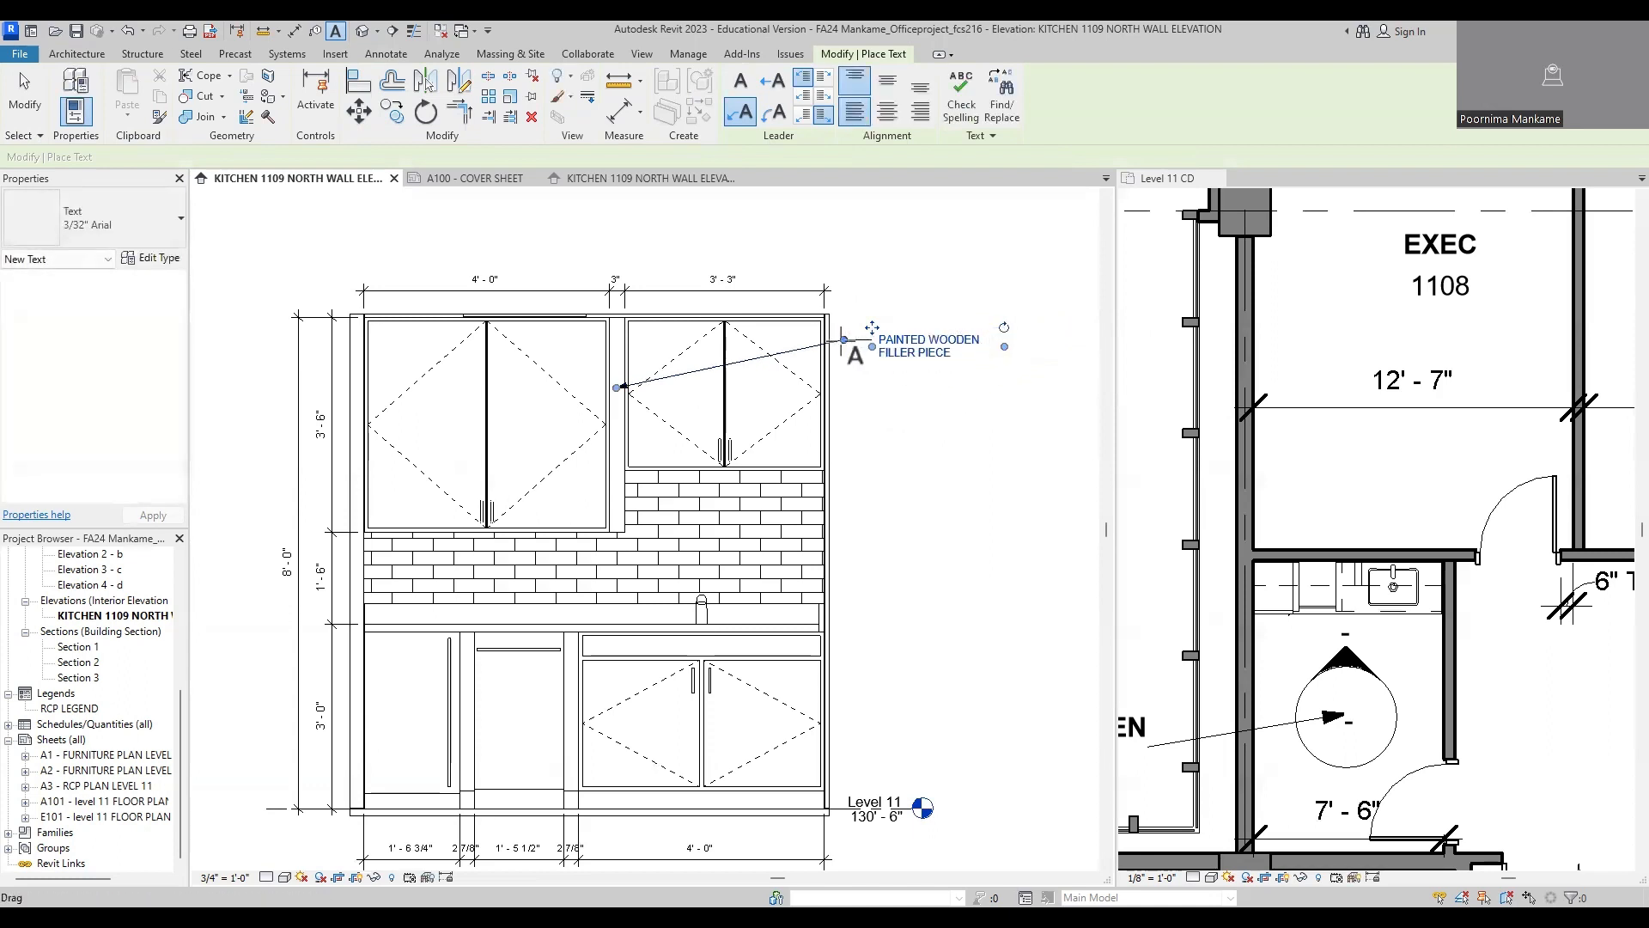
pyautogui.moveTo(621, 388)
pyautogui.mouseDown()
pyautogui.moveTo(678, 388)
pyautogui.moveTo(619, 387)
pyautogui.mouseUp()
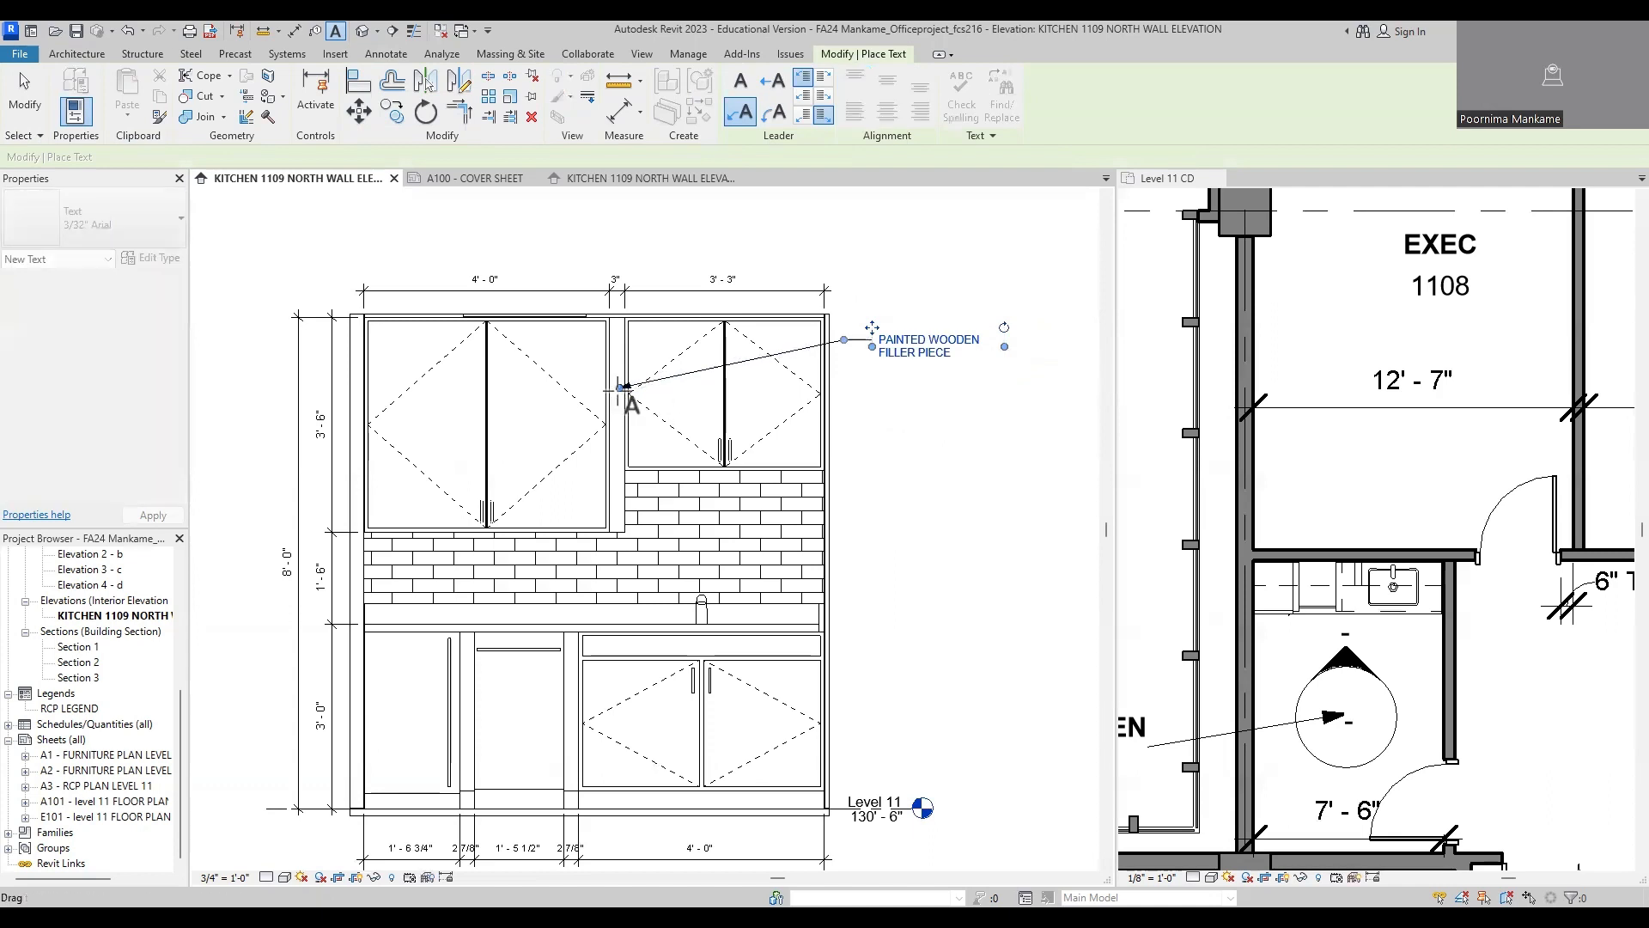
pyautogui.moveTo(833, 341); pyautogui.dragTo(844, 340)
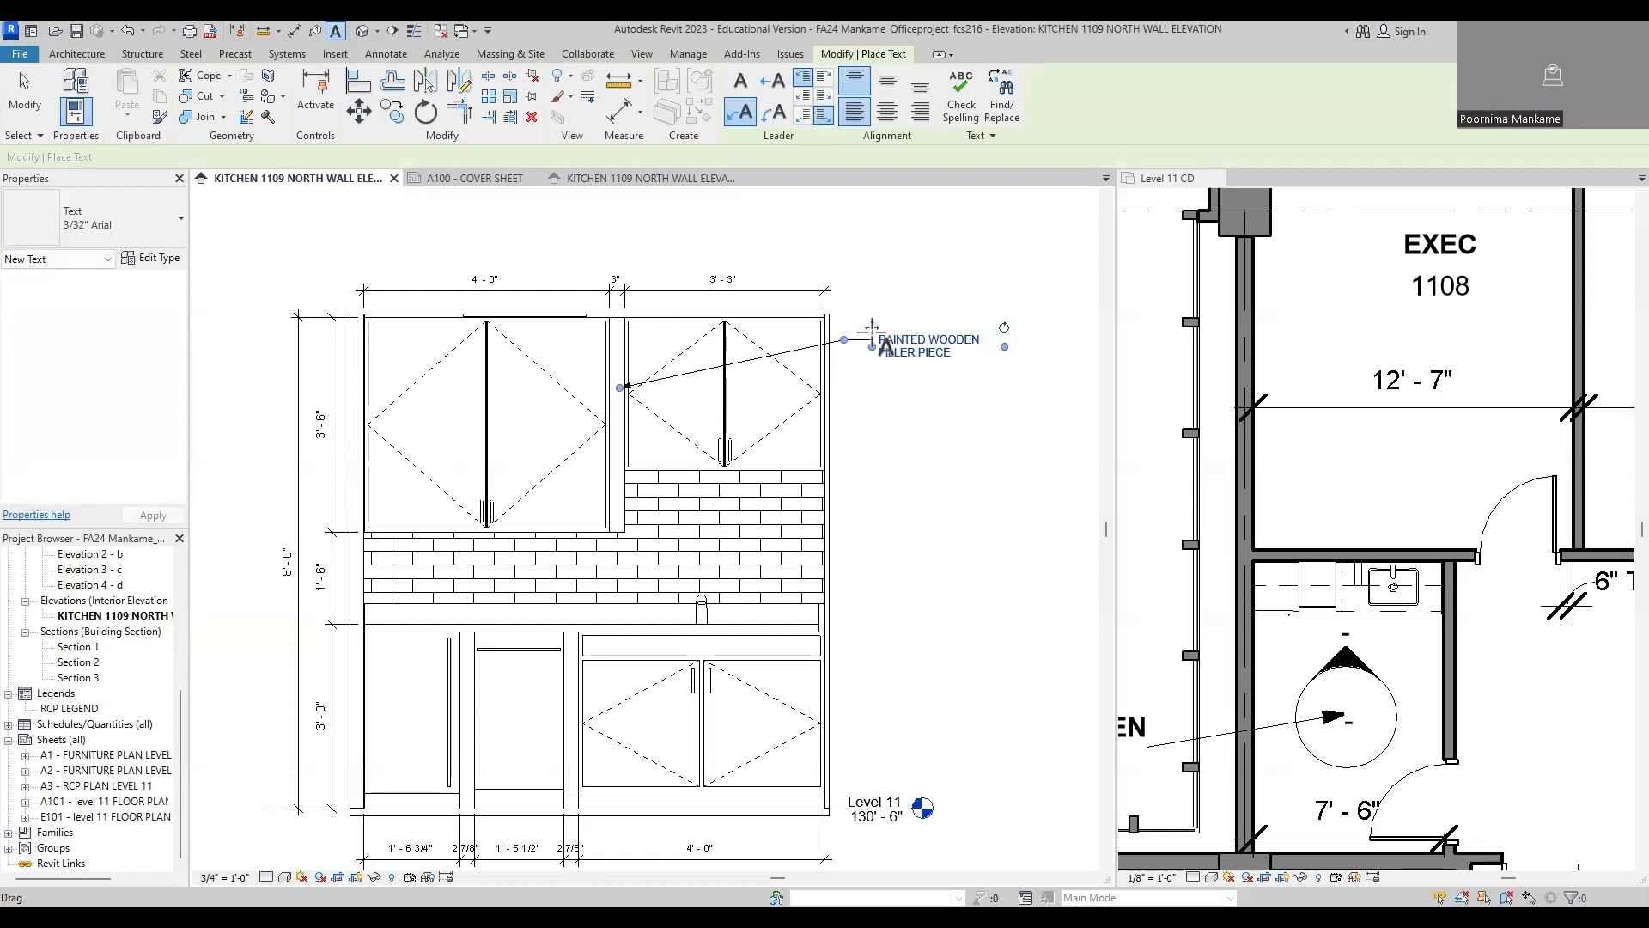
pyautogui.moveTo(871, 328)
pyautogui.mouseDown()
pyautogui.moveTo(868, 312)
pyautogui.moveTo(872, 327)
pyautogui.mouseUp()
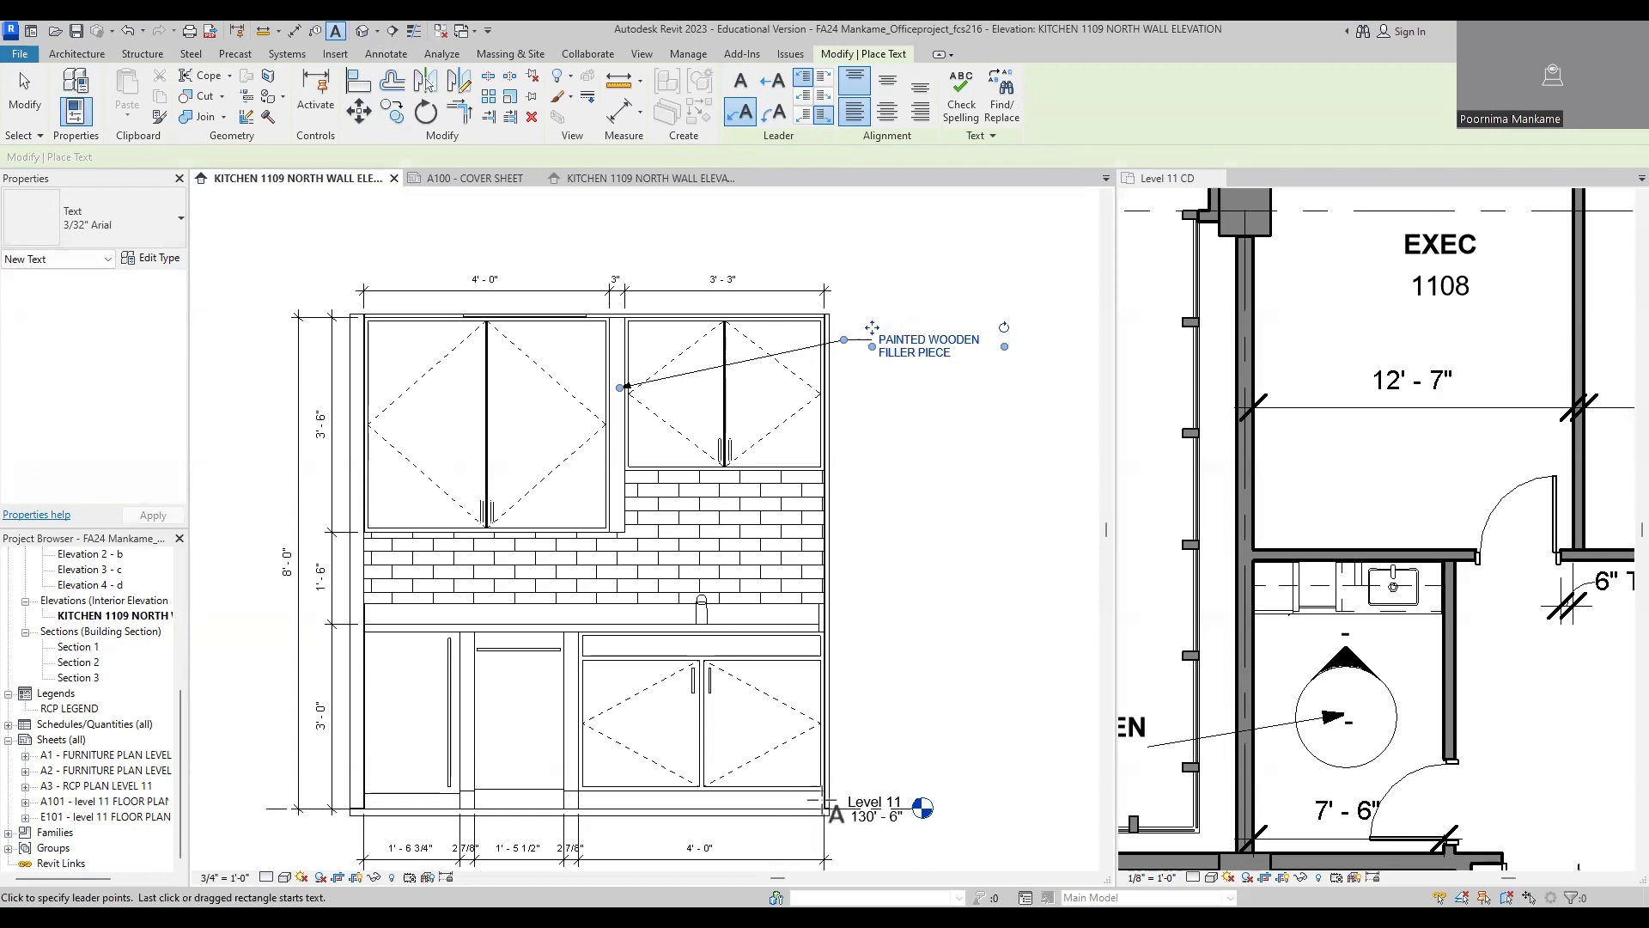
# Step: Copy the filler piece note five times straight down beside the elevation, using constrained multiple copies
pyautogui.click(391, 112)
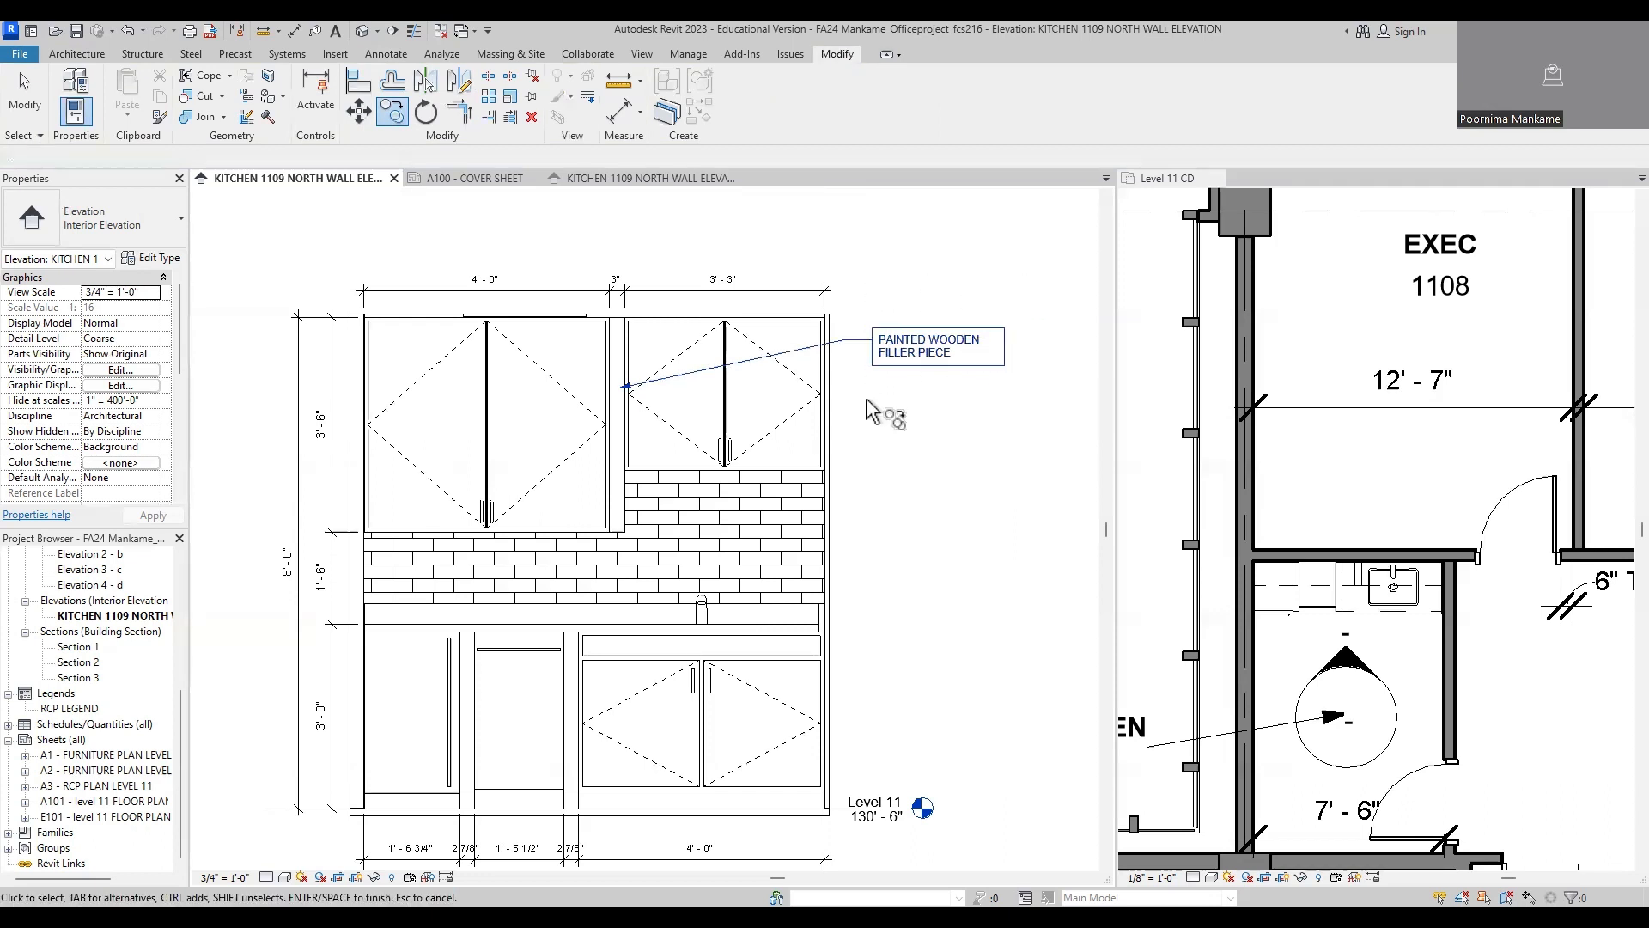
pyautogui.click(394, 111)
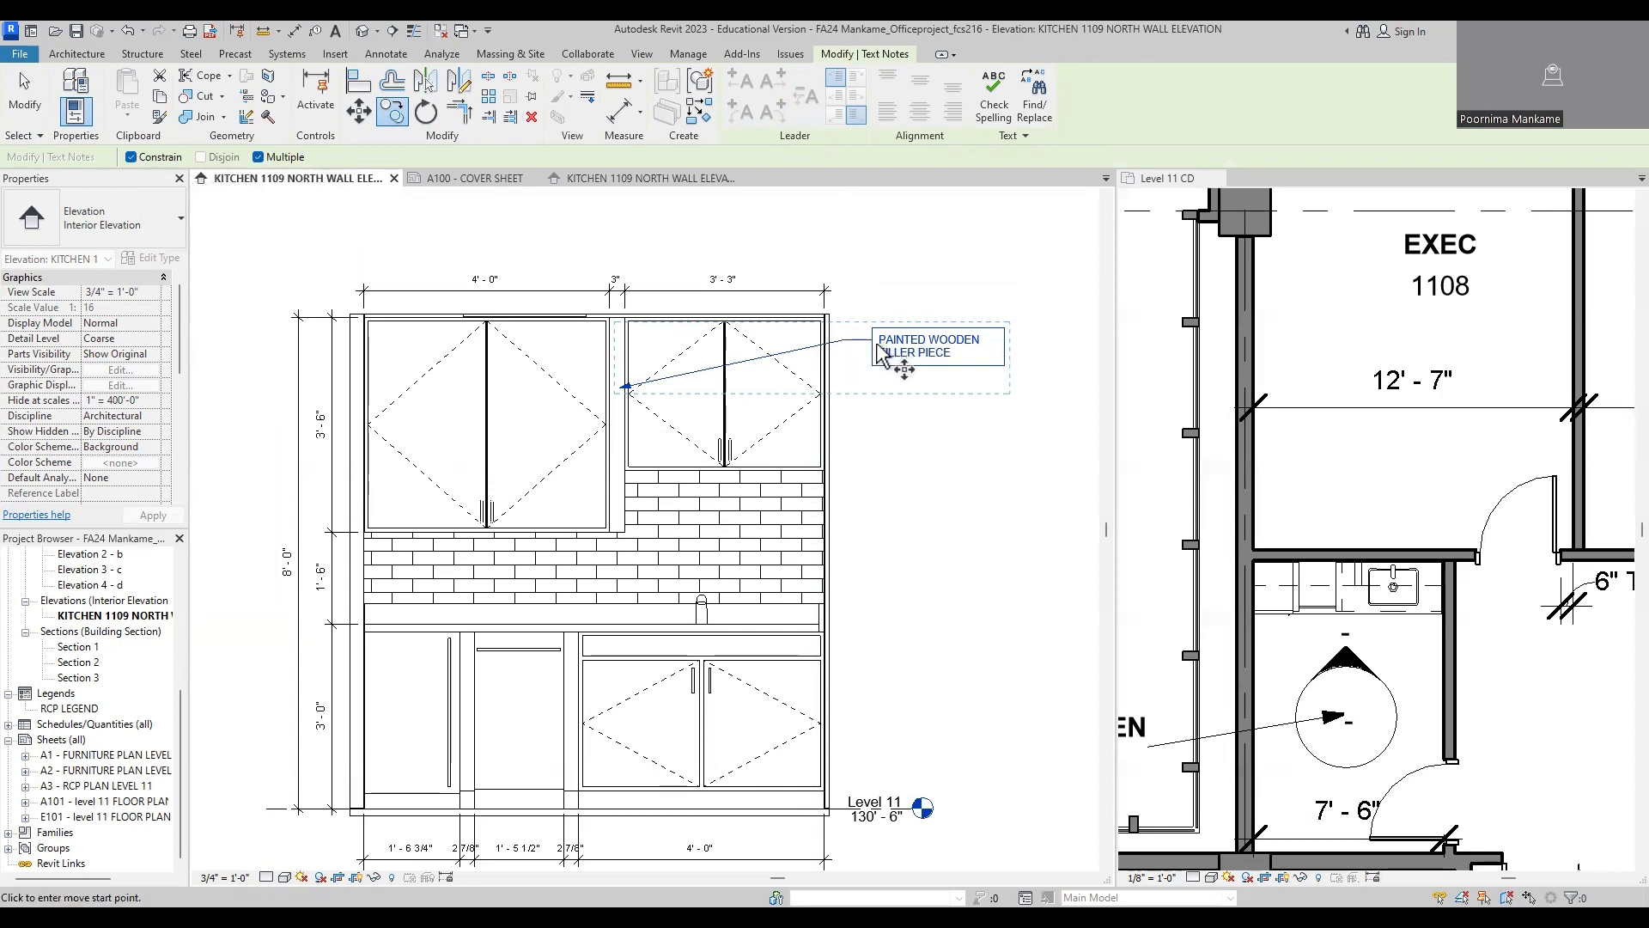
pyautogui.click(1041, 353)
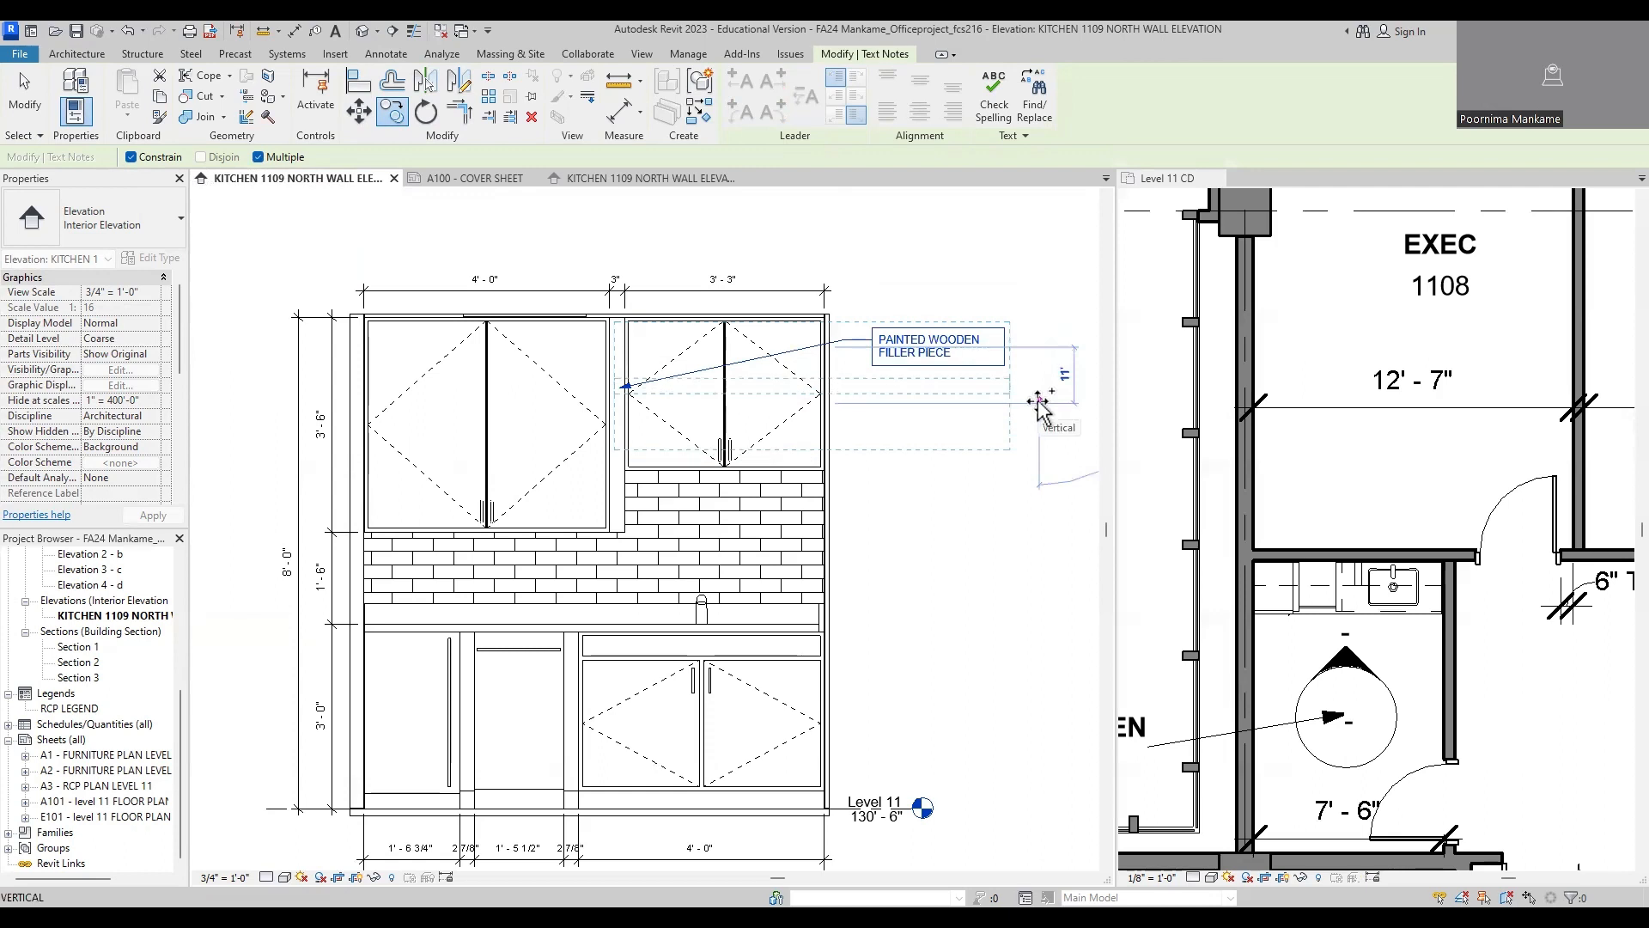
pyautogui.click(1037, 400)
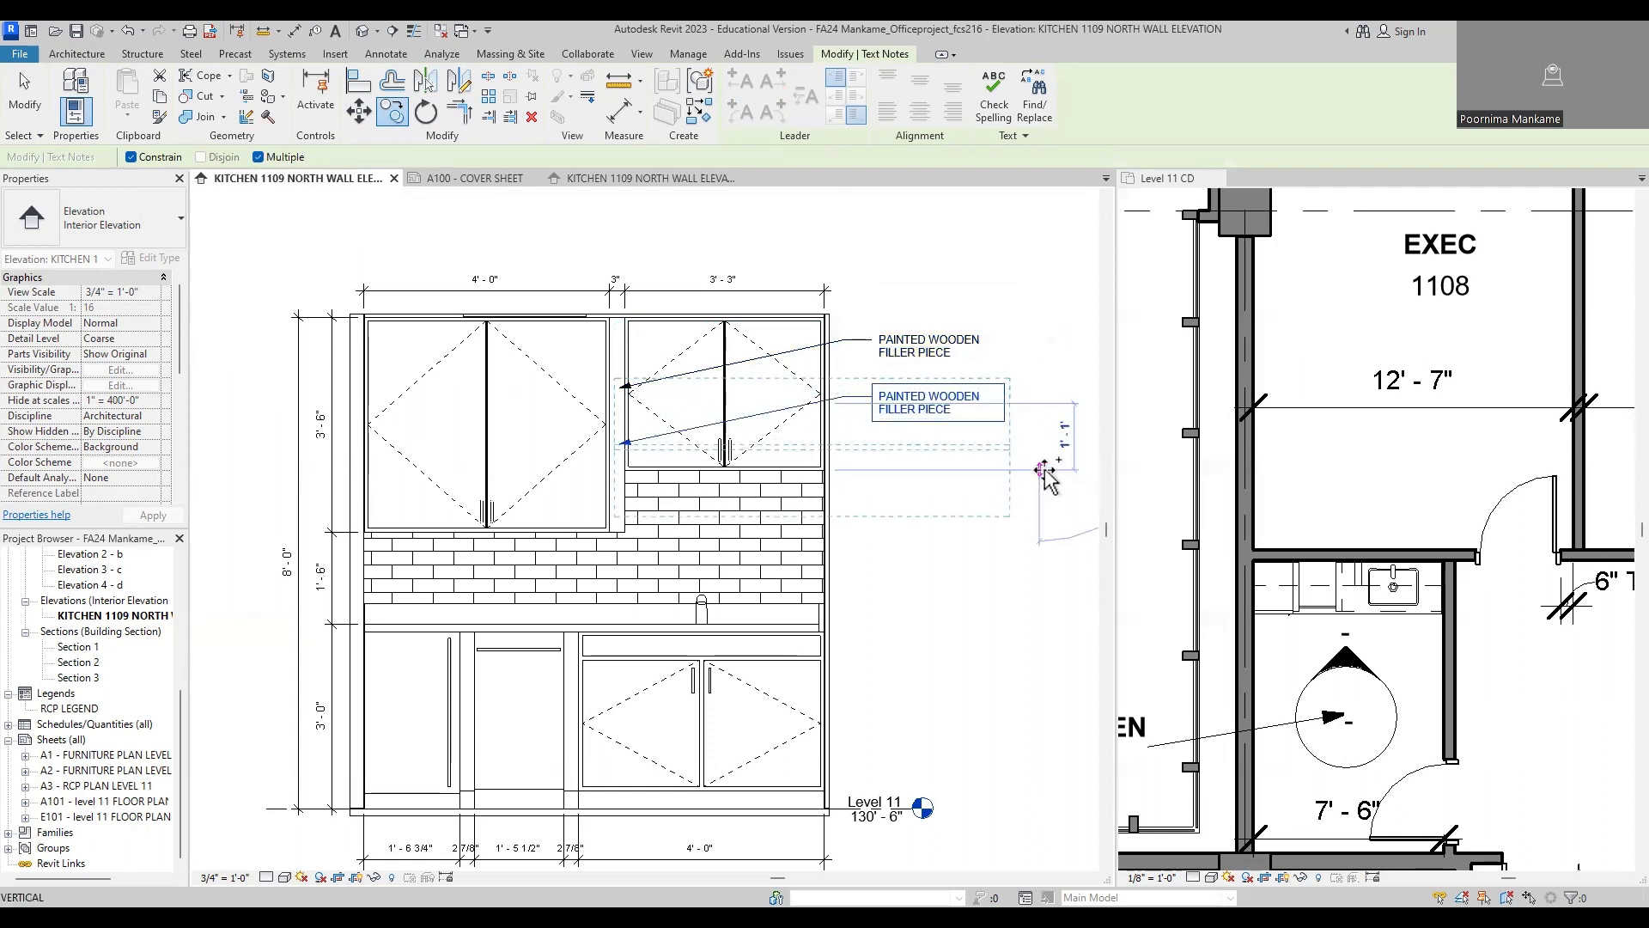
pyautogui.click(1040, 550)
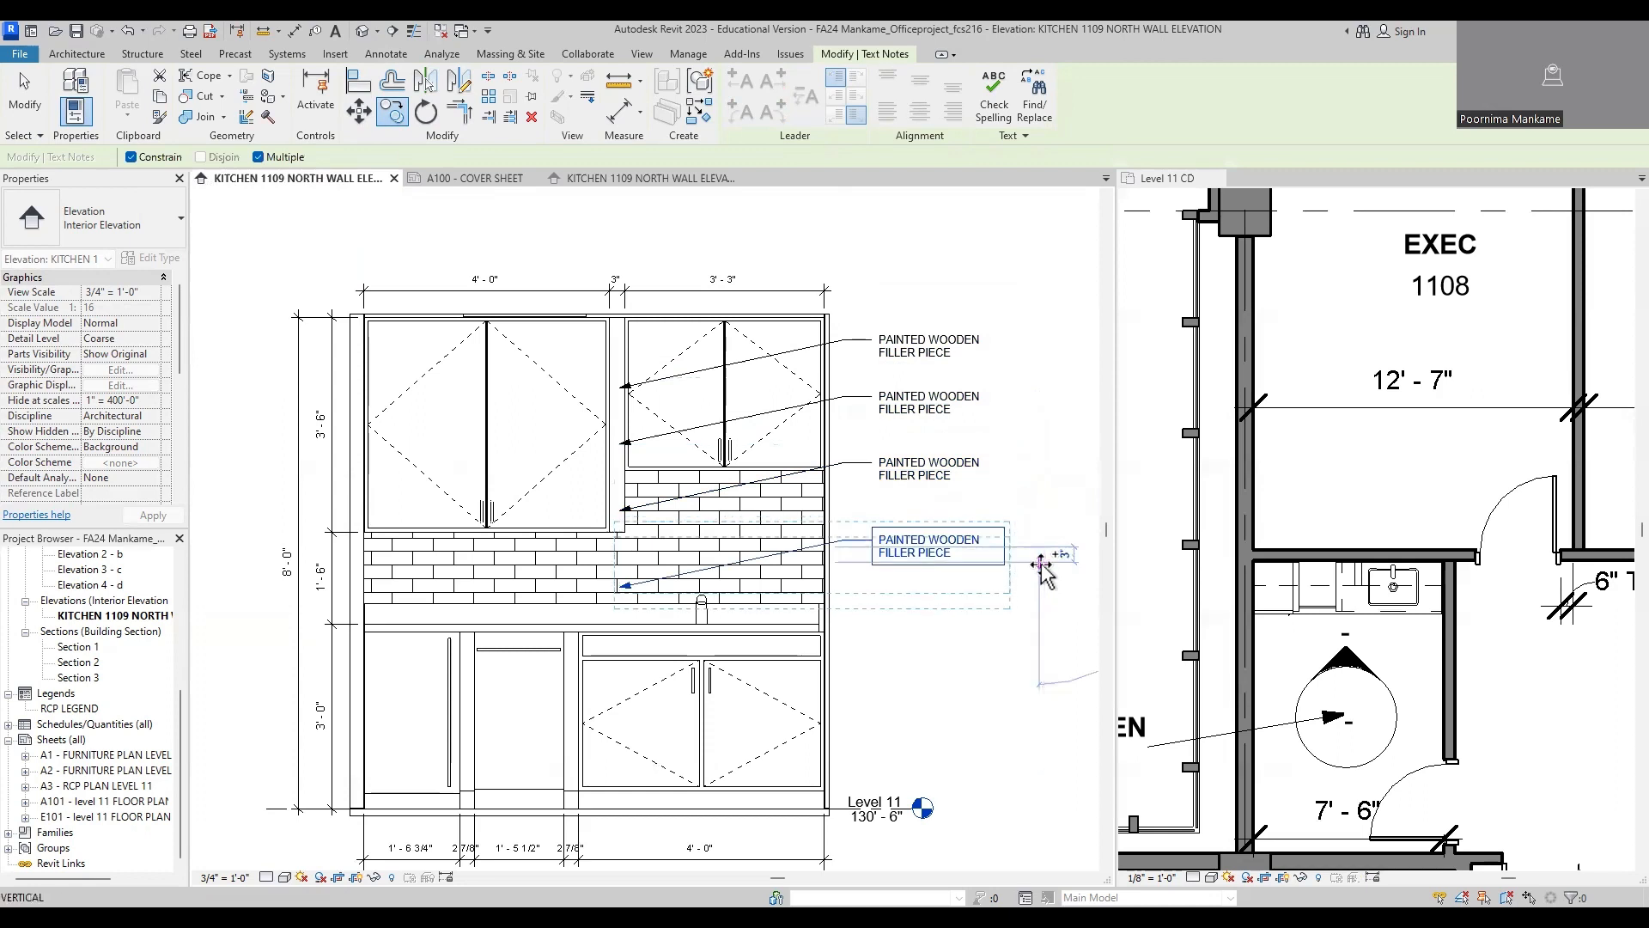
pyautogui.click(1041, 566)
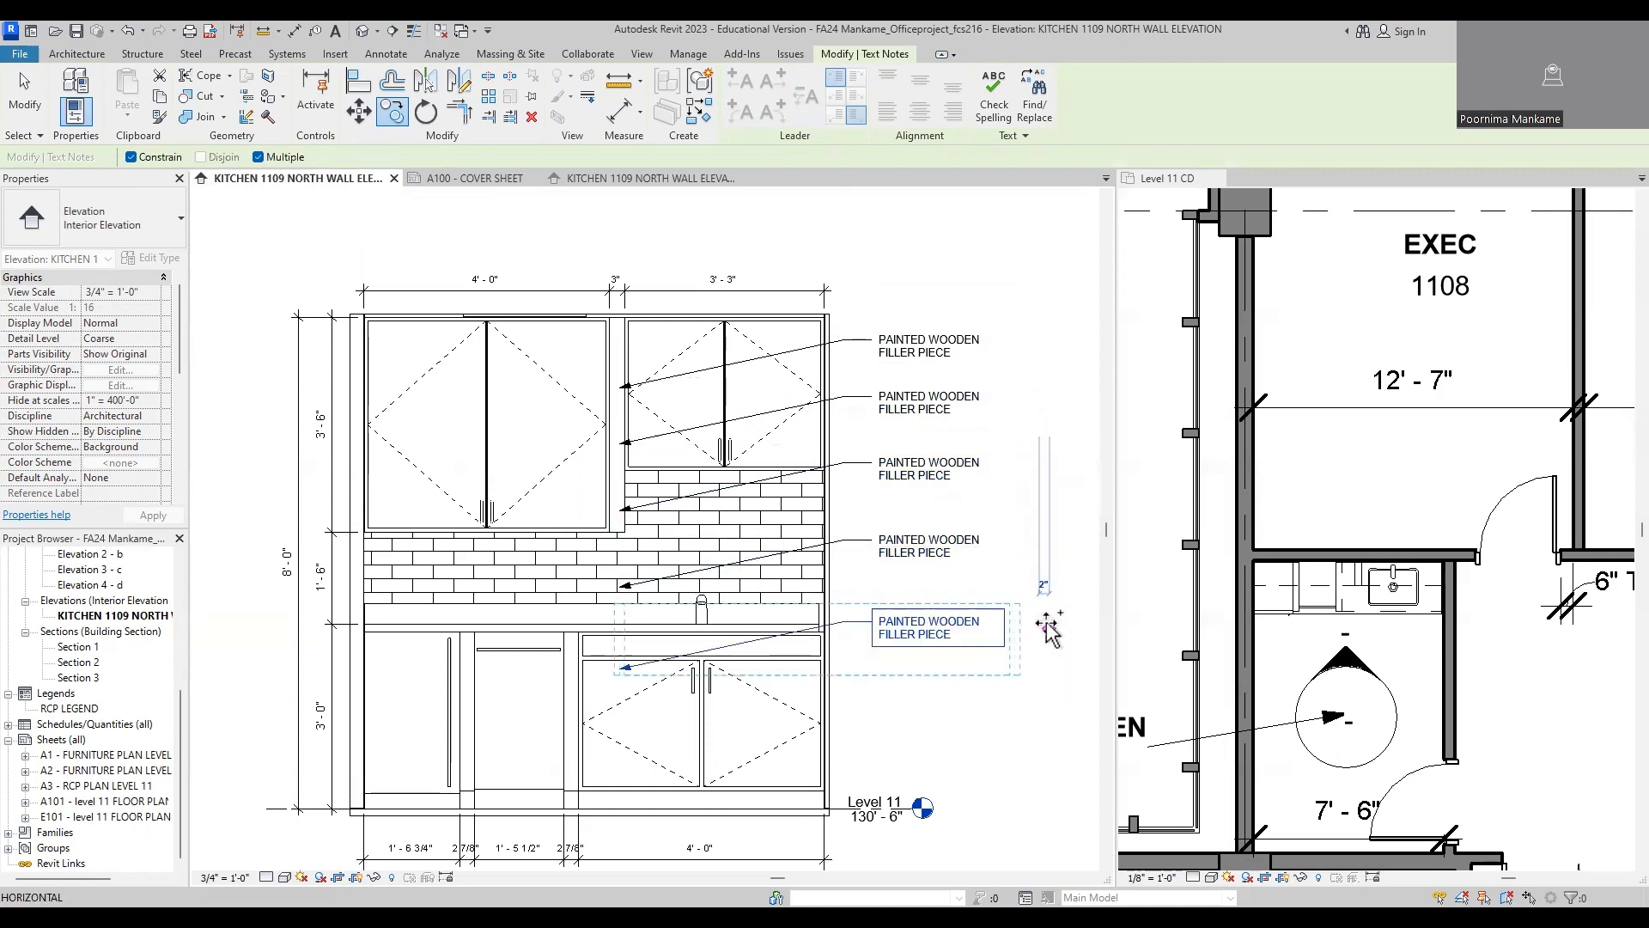
pyautogui.click(1049, 627)
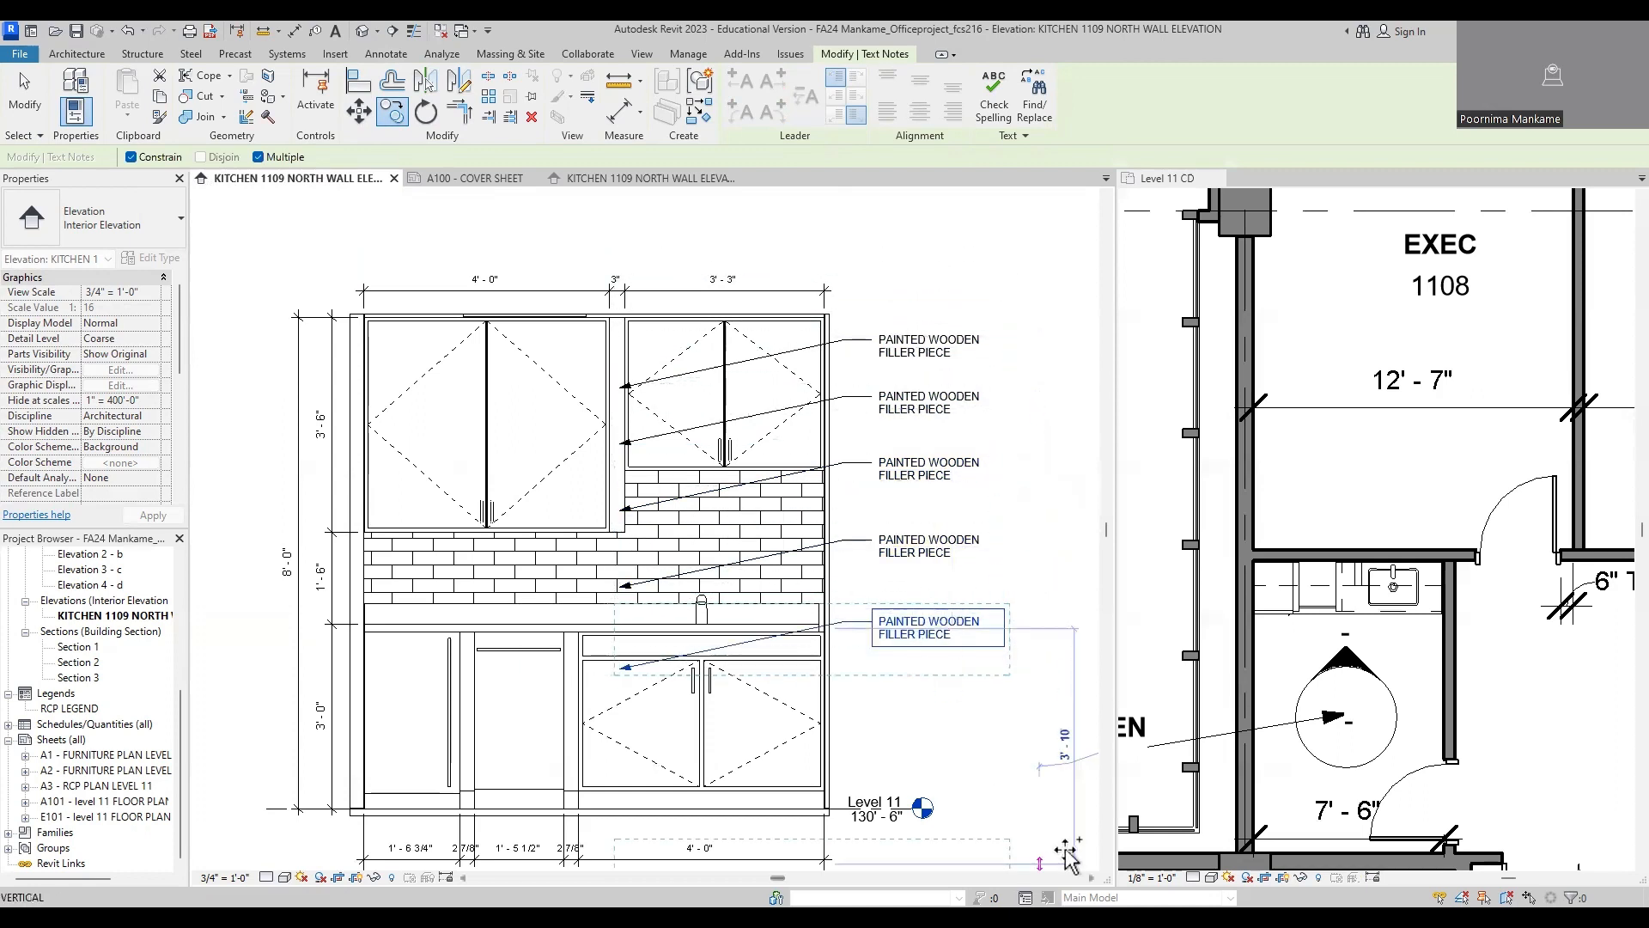
pyautogui.click(1018, 710)
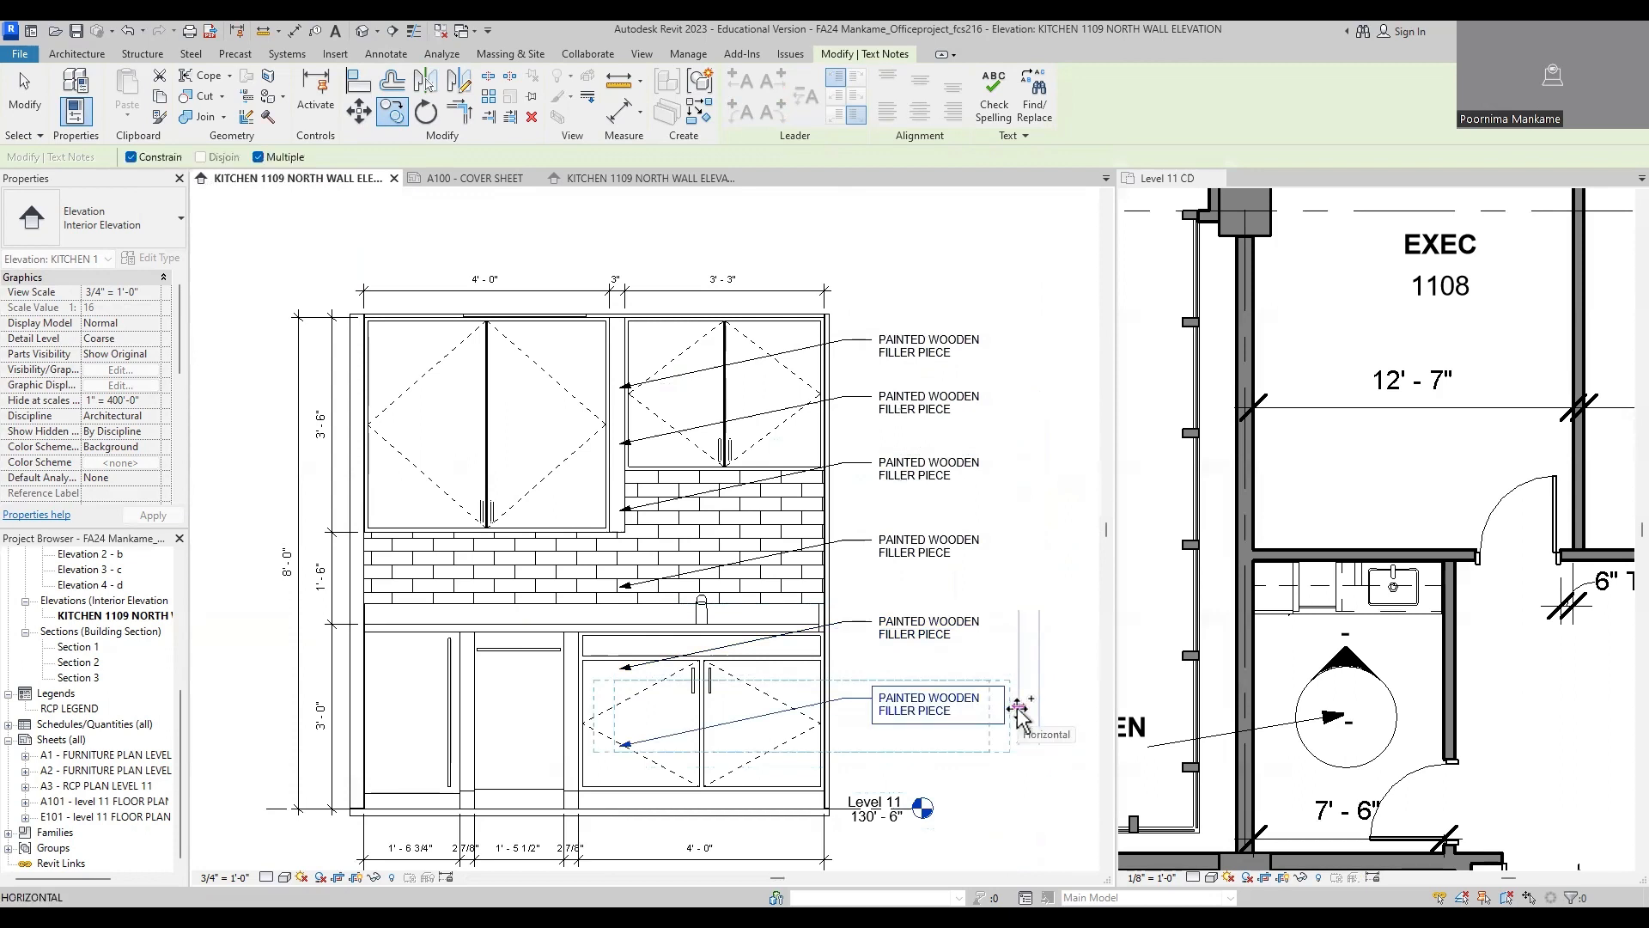
pyautogui.press('Escape')
pyautogui.press('Escape')
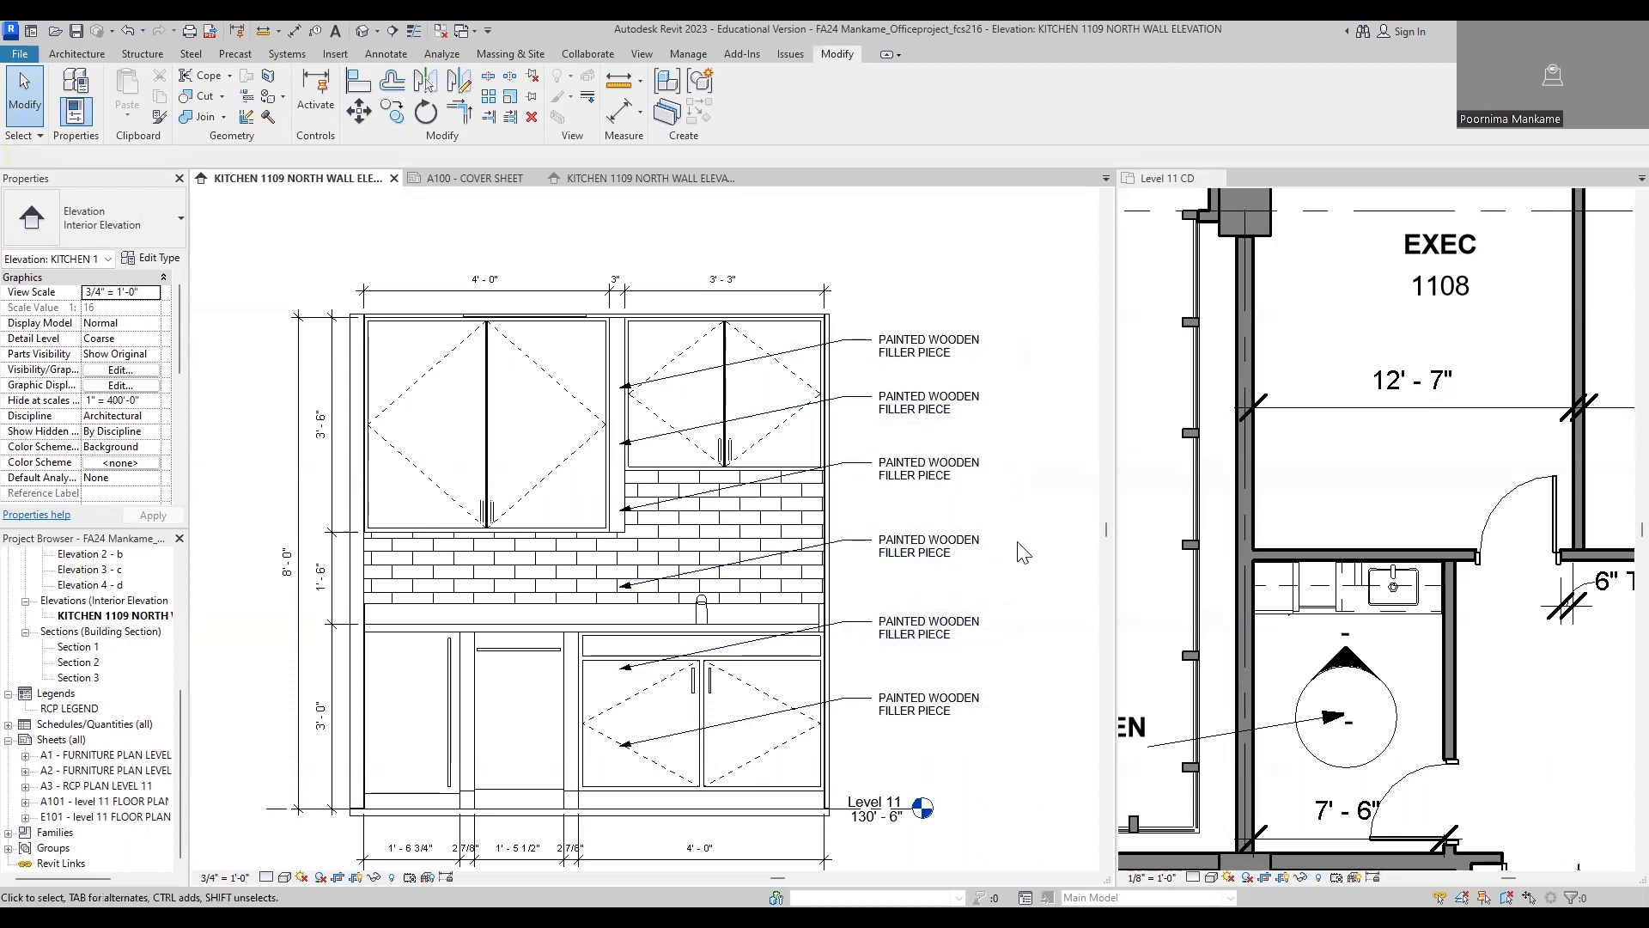
# Step: Point the third note's leader at the subway tile backsplash and the second note's leader at the 3'-3" wide upper cabinet
pyautogui.click(629, 518)
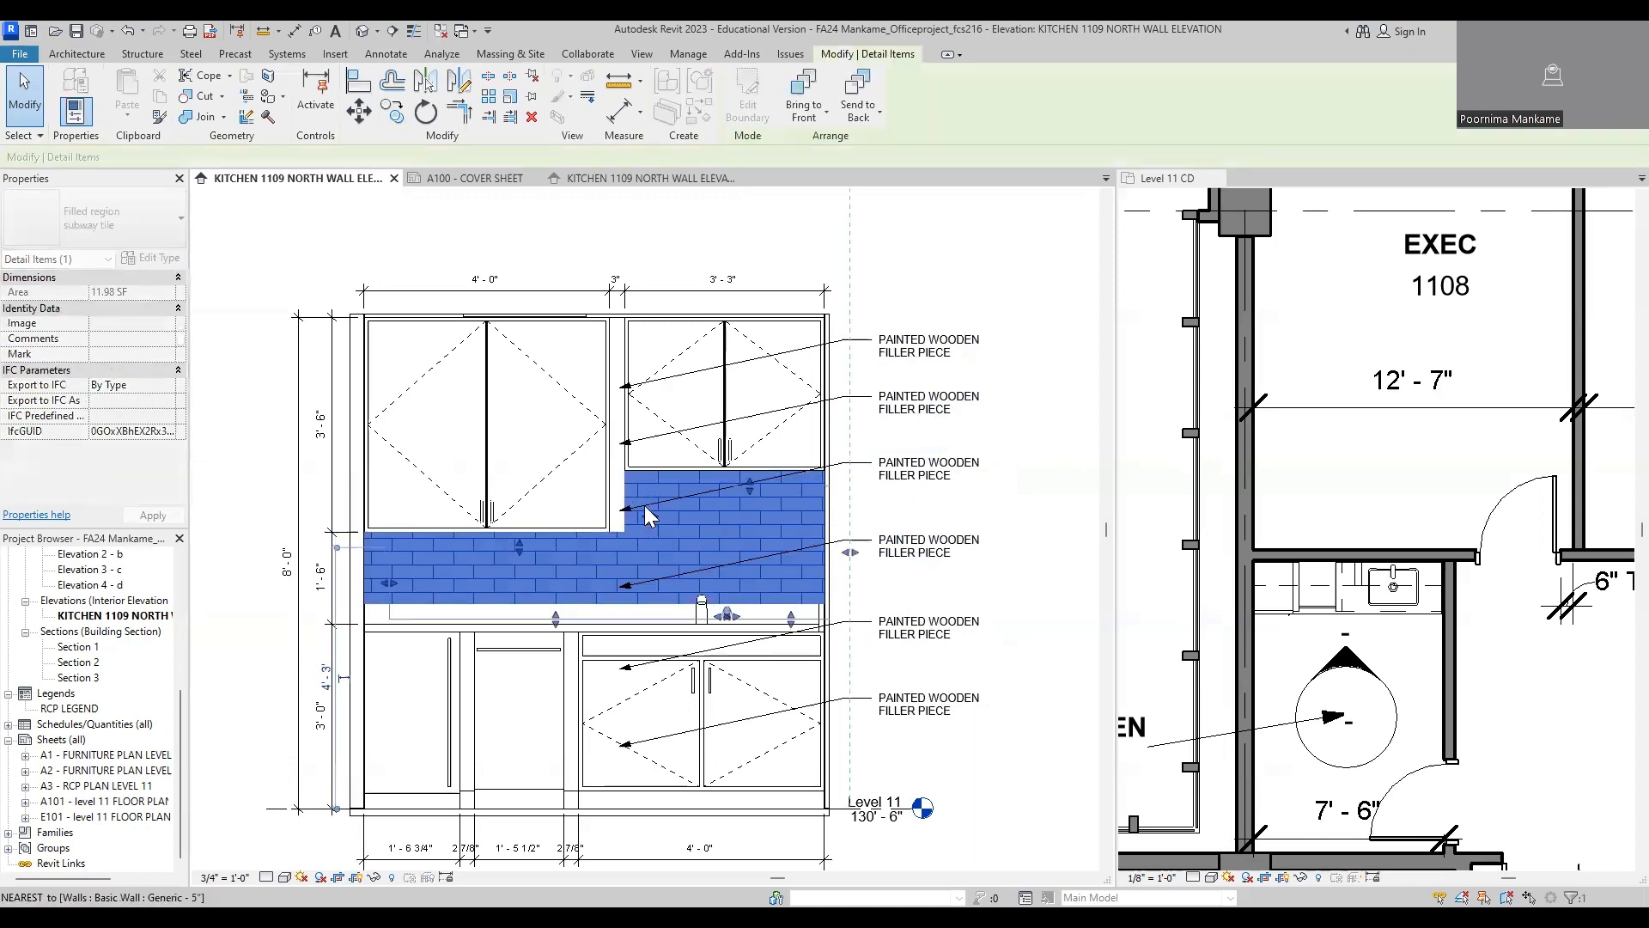
pyautogui.press('Escape')
pyautogui.click(622, 511)
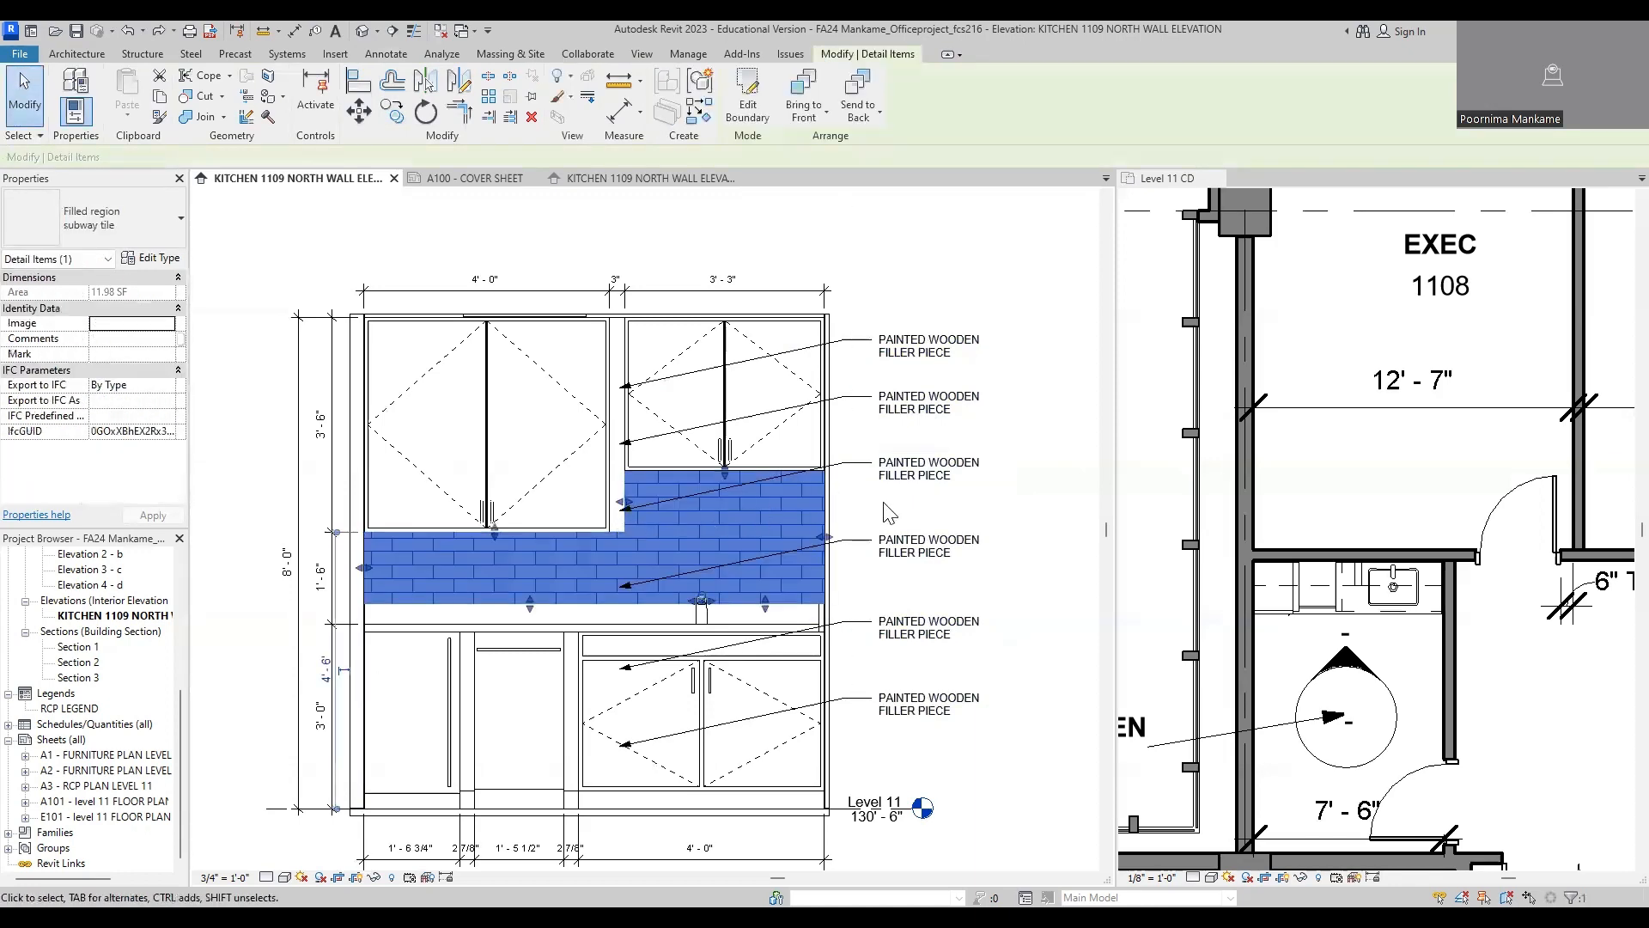
pyautogui.click(620, 510)
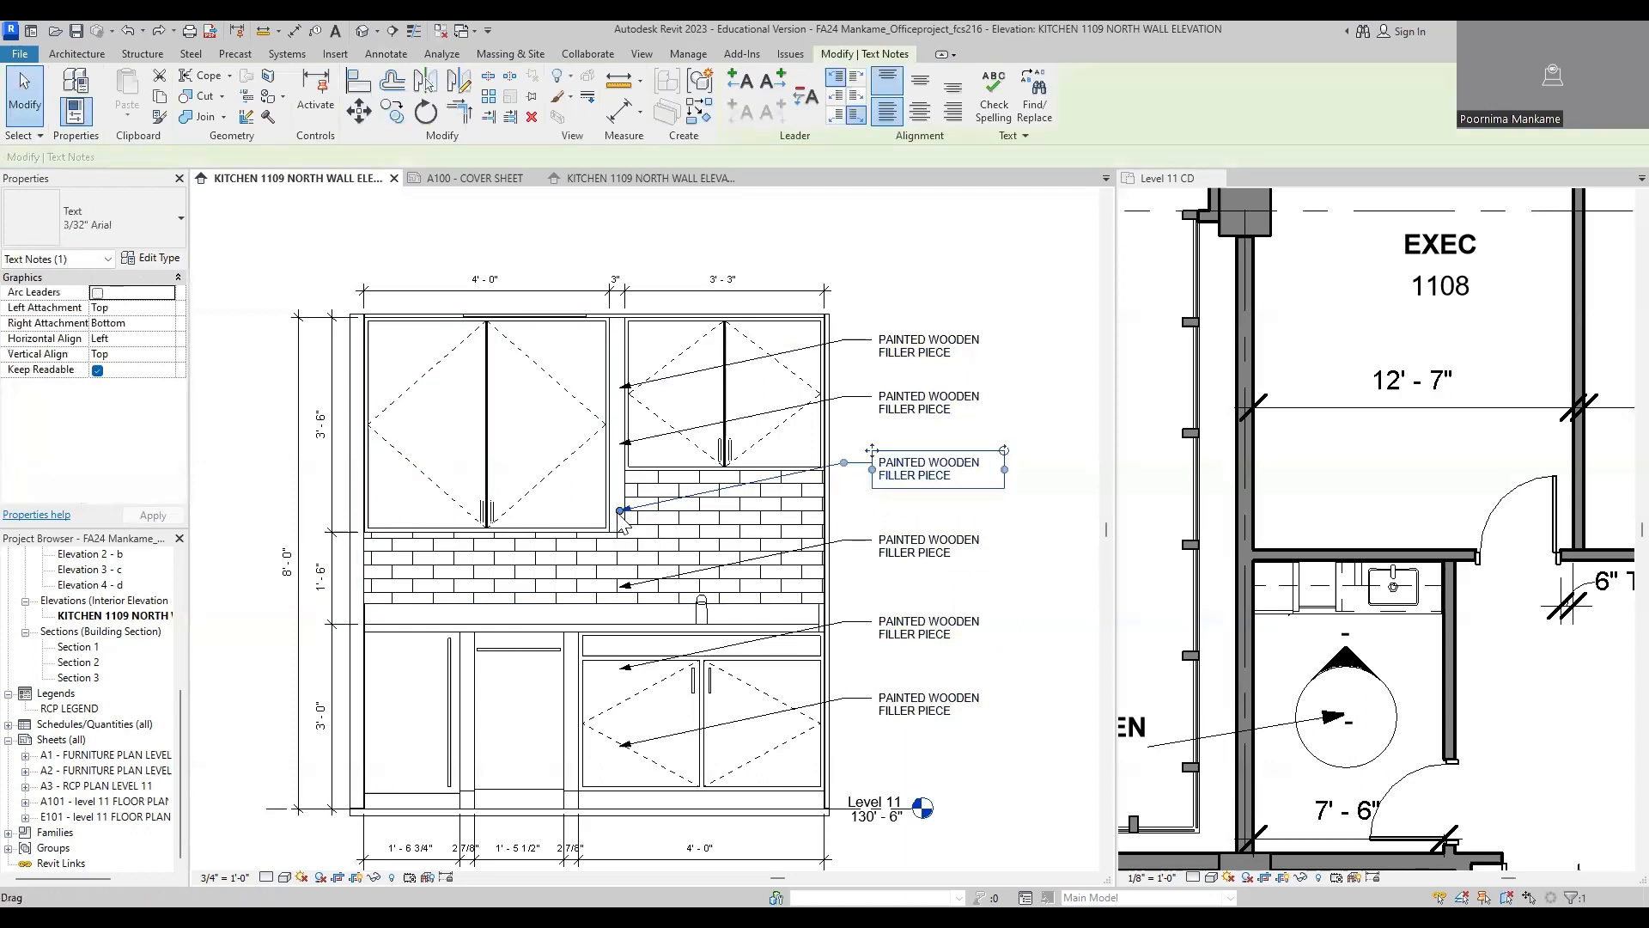
pyautogui.moveTo(623, 514); pyautogui.dragTo(677, 532)
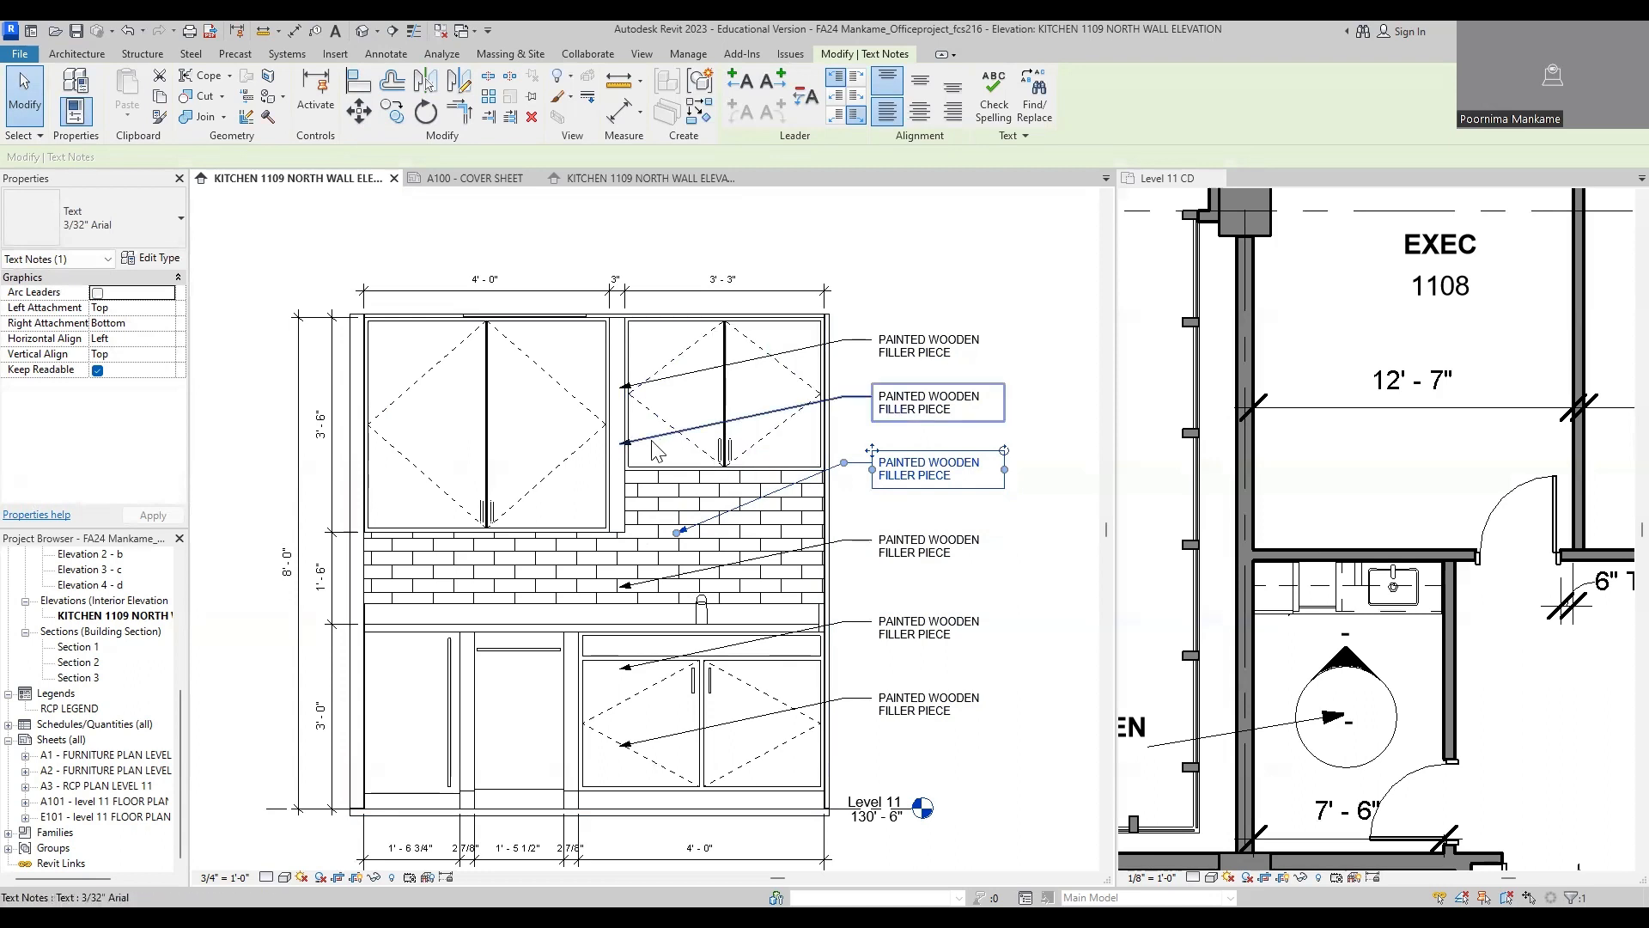
pyautogui.click(627, 450)
pyautogui.moveTo(625, 444); pyautogui.dragTo(744, 437)
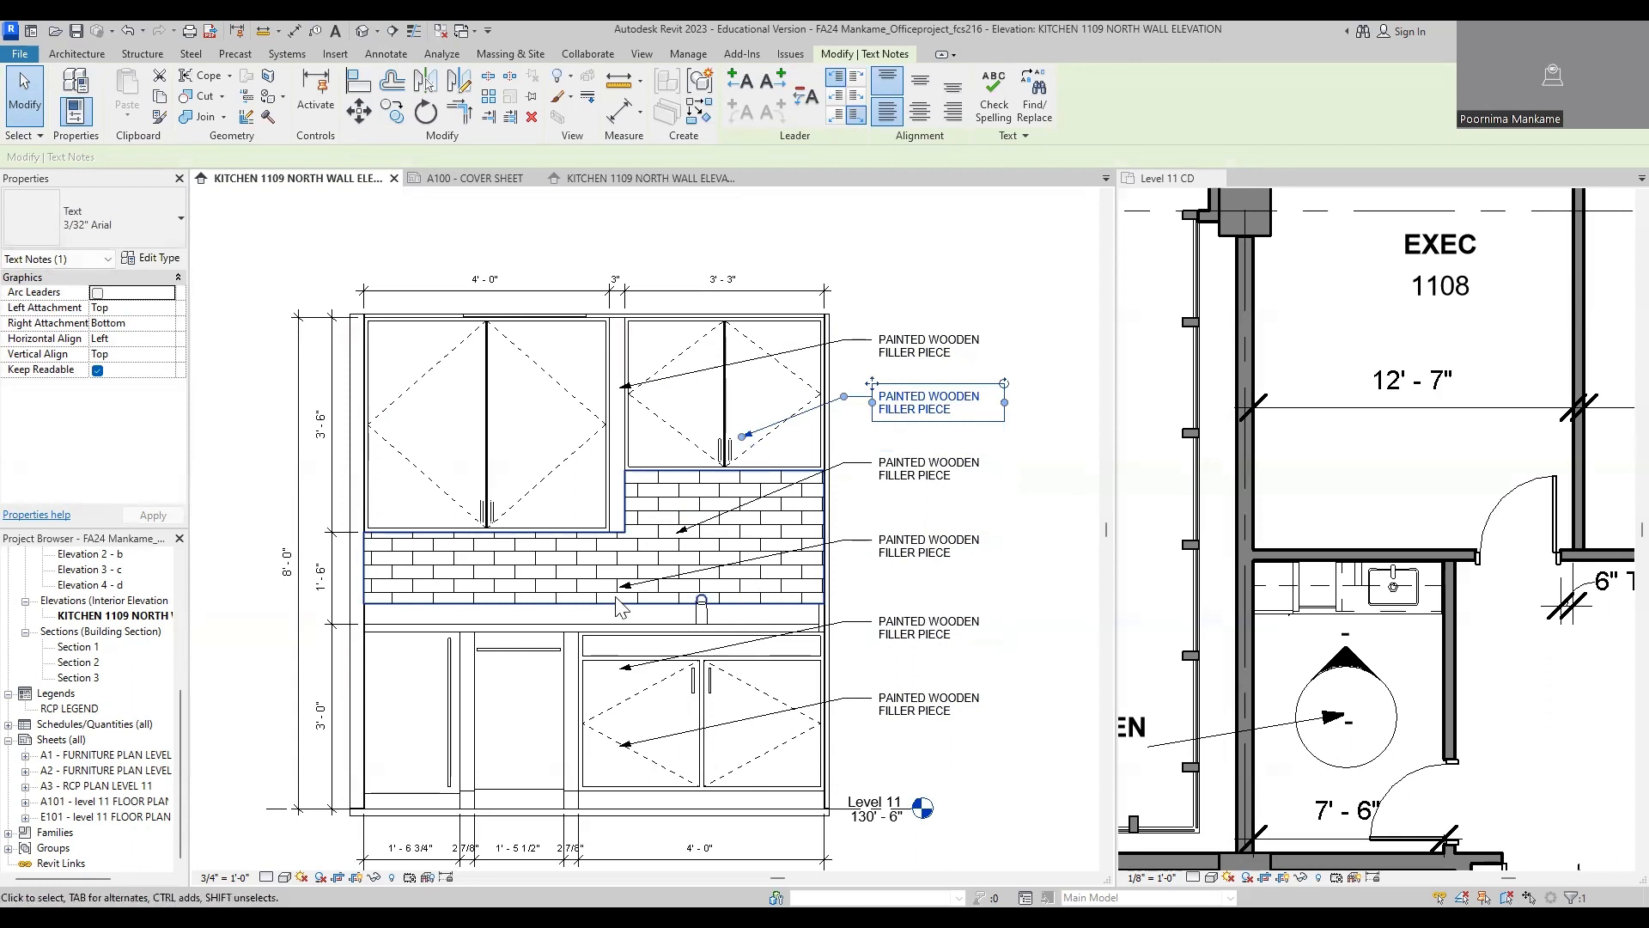
# Step: Point the fourth note's leader at the countertop band just below the subway tile
pyautogui.moveTo(640, 586)
pyautogui.mouseDown()
pyautogui.moveTo(674, 612)
pyautogui.moveTo(657, 613)
pyautogui.mouseUp()
pyautogui.press('Escape')
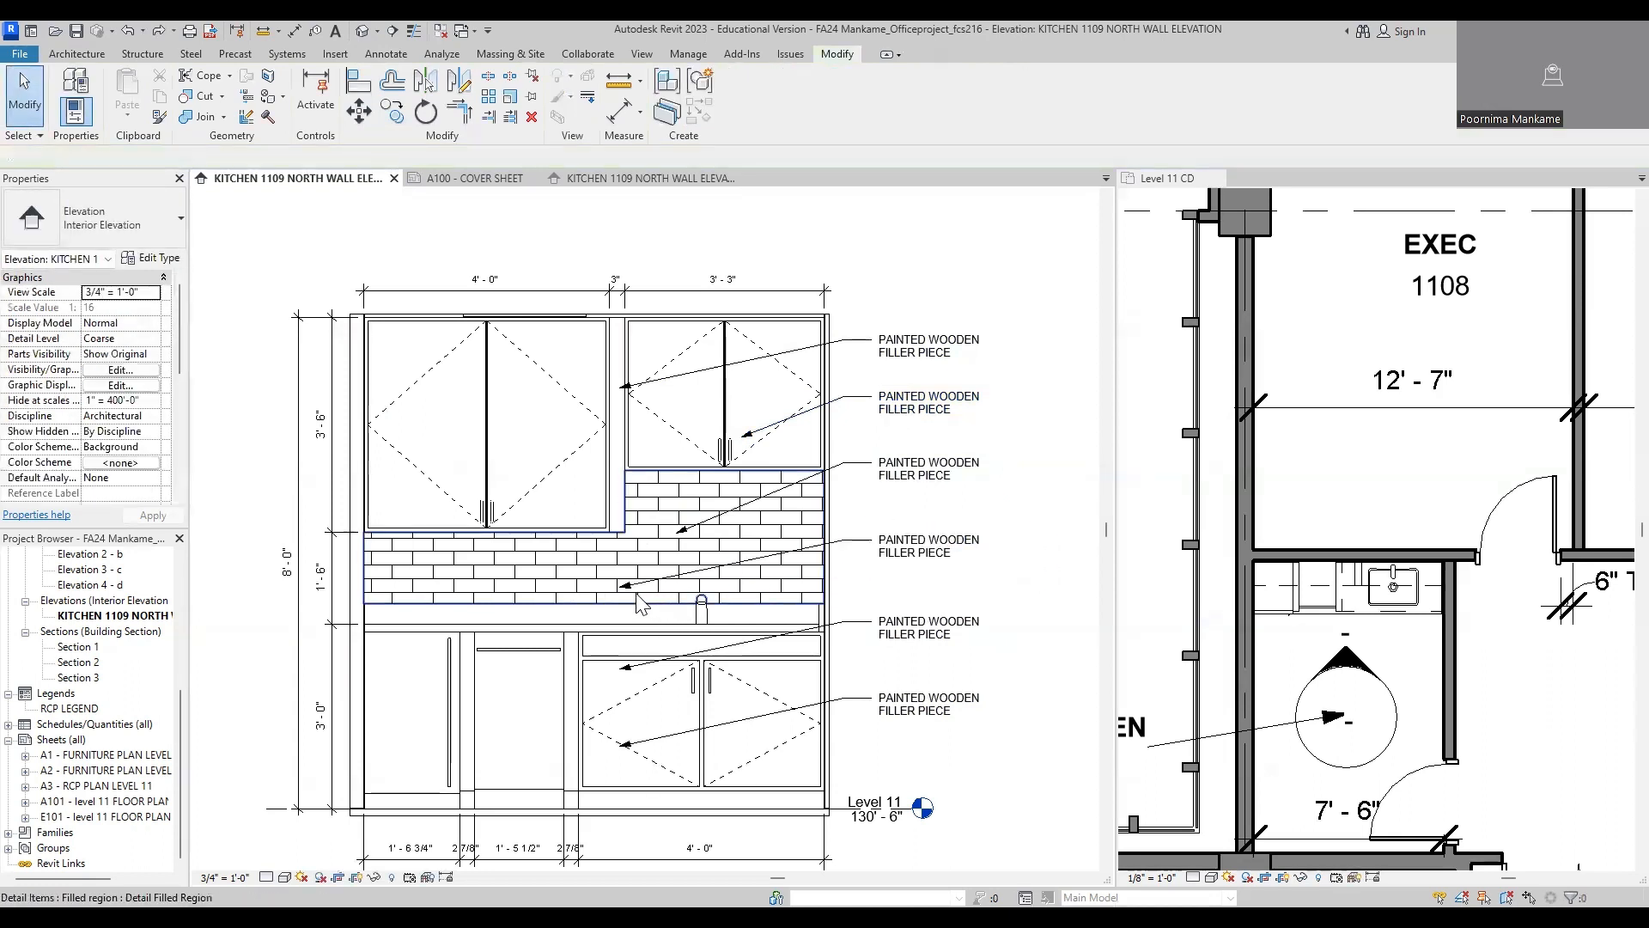
pyautogui.click(618, 591)
pyautogui.press('Escape')
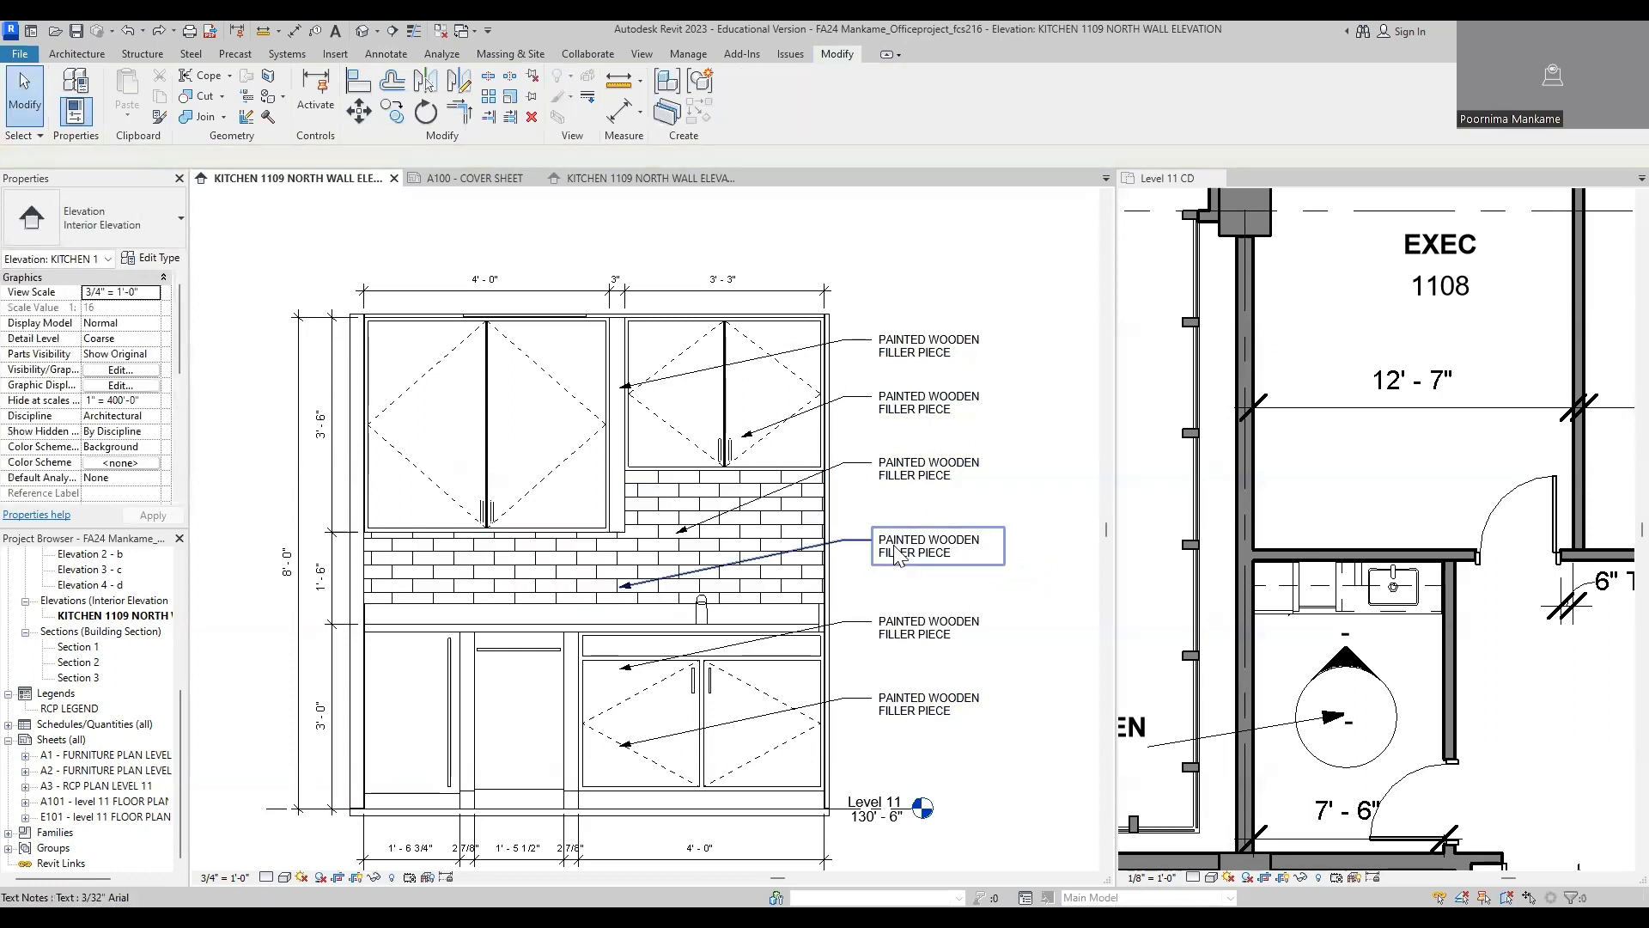
pyautogui.click(898, 550)
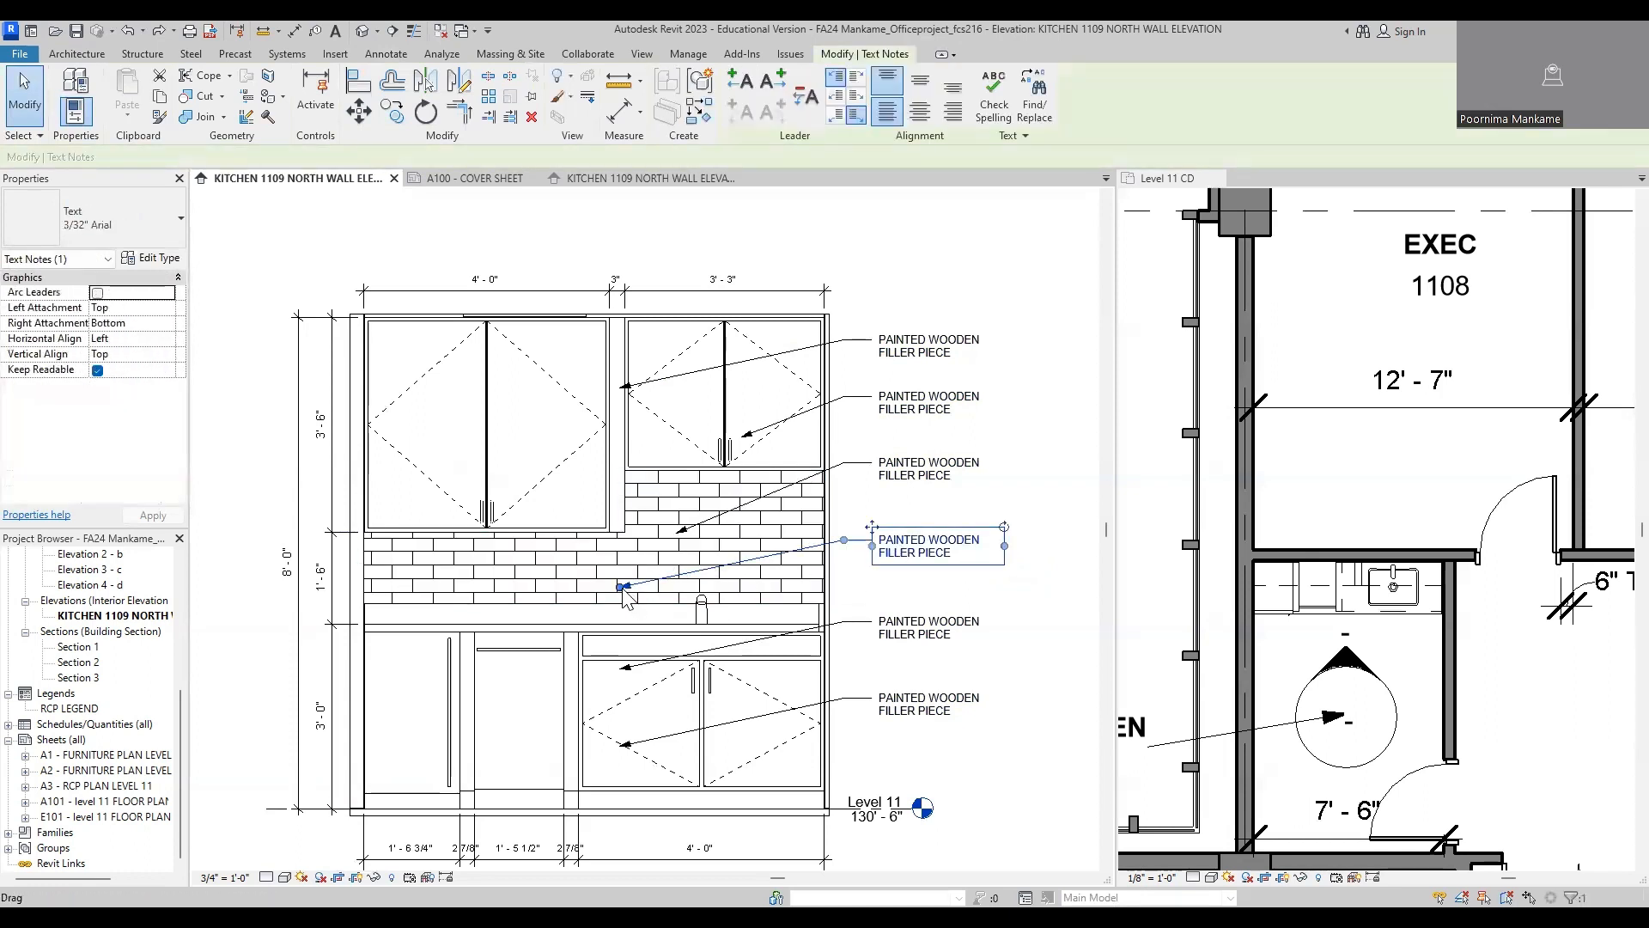
pyautogui.moveTo(624, 598); pyautogui.dragTo(635, 627)
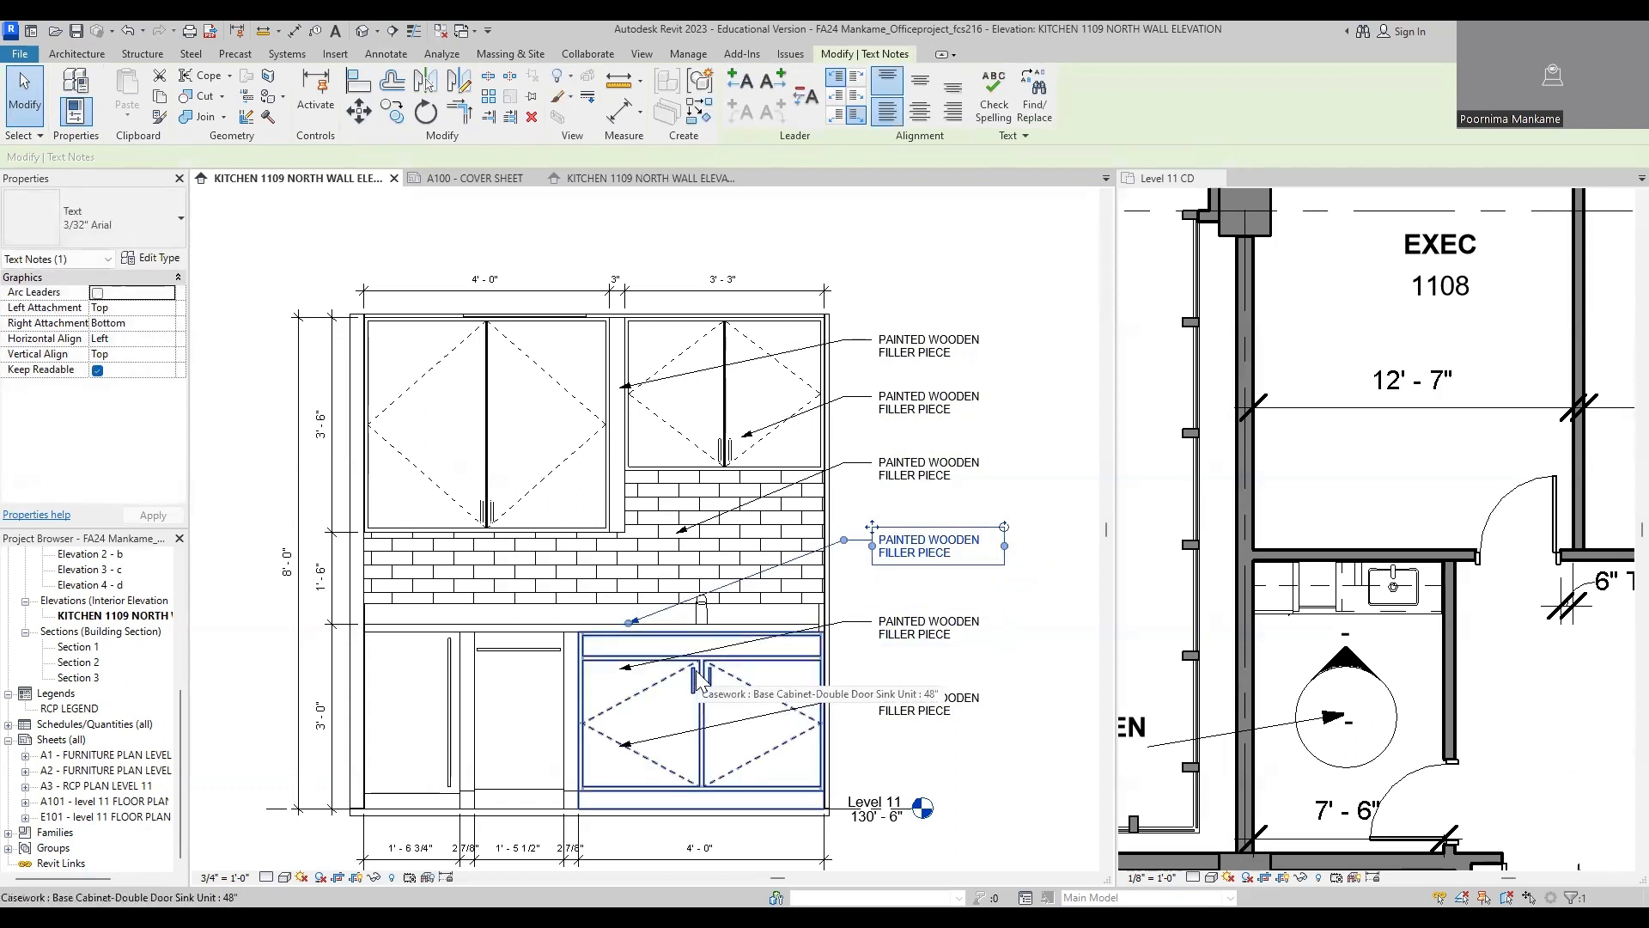
pyautogui.click(924, 552)
pyautogui.click(989, 558)
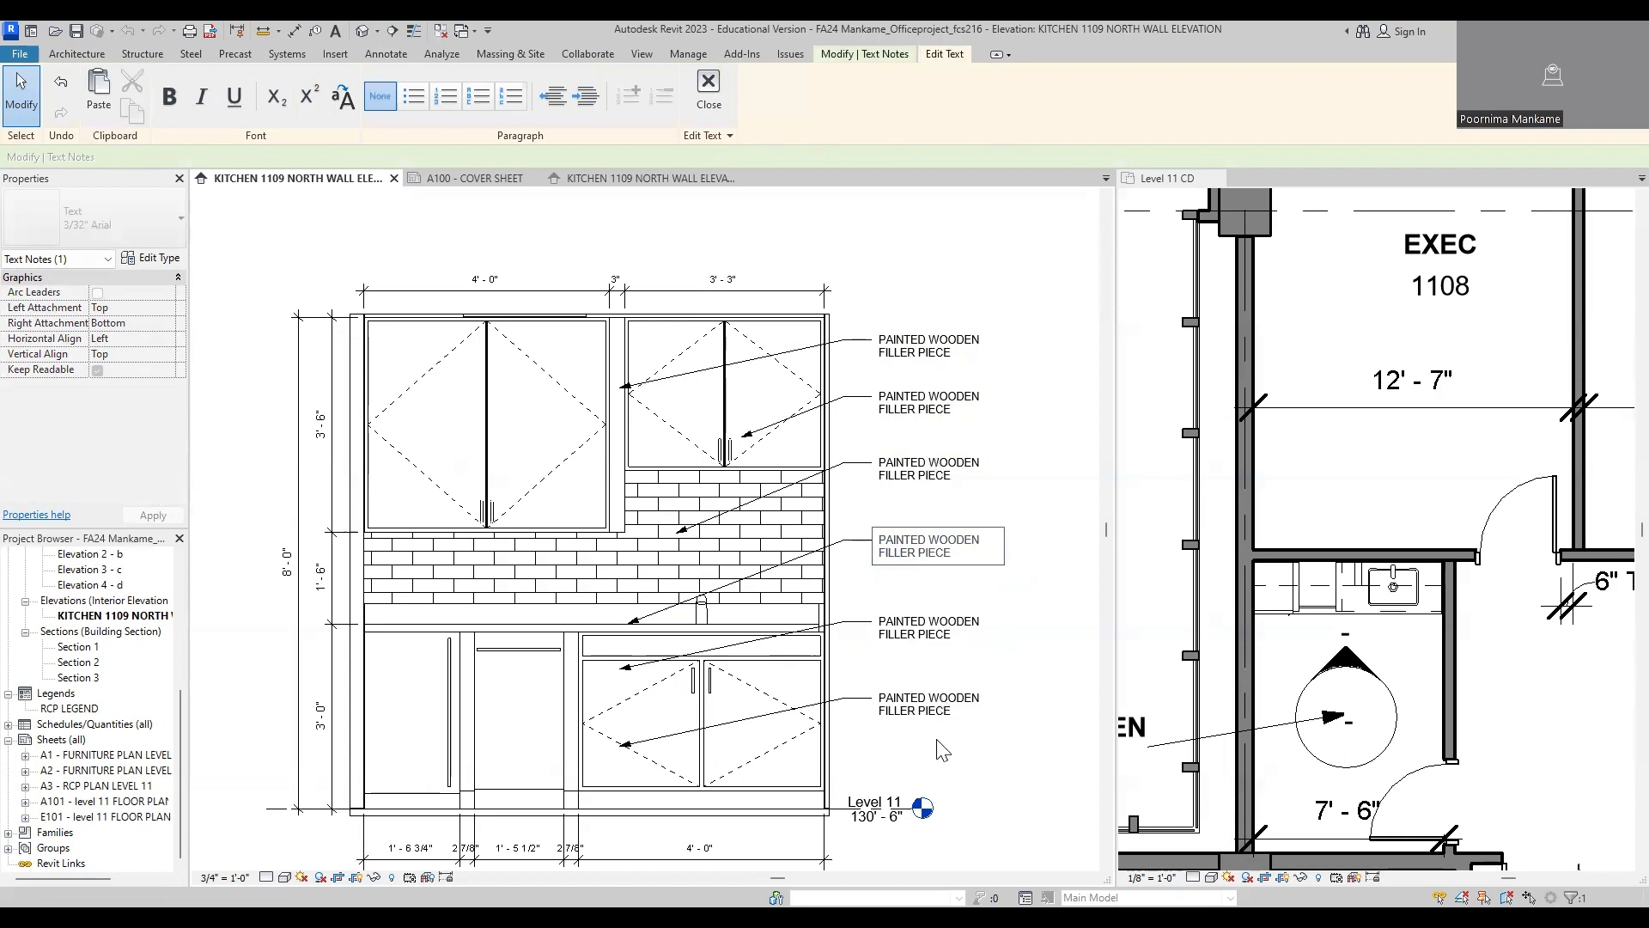
pyautogui.click(967, 313)
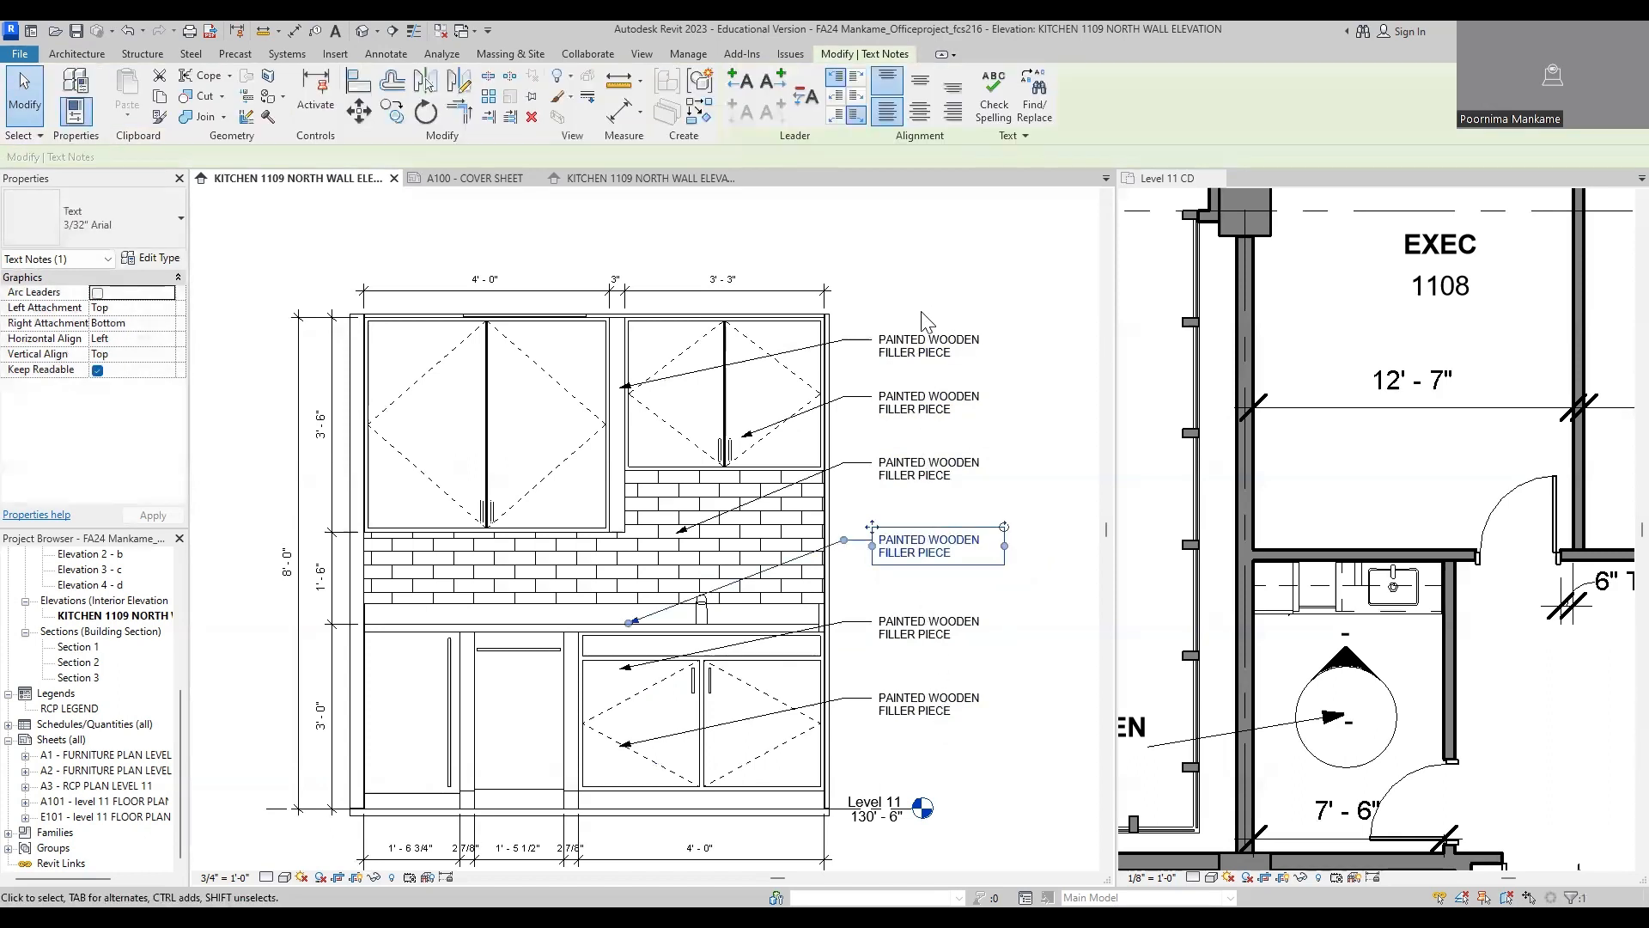
# Step: Review the leader arrowhead options of the filler piece note's 3/32" Arial text type, keeping Arrow Filled 30 Degree
pyautogui.click(635, 386)
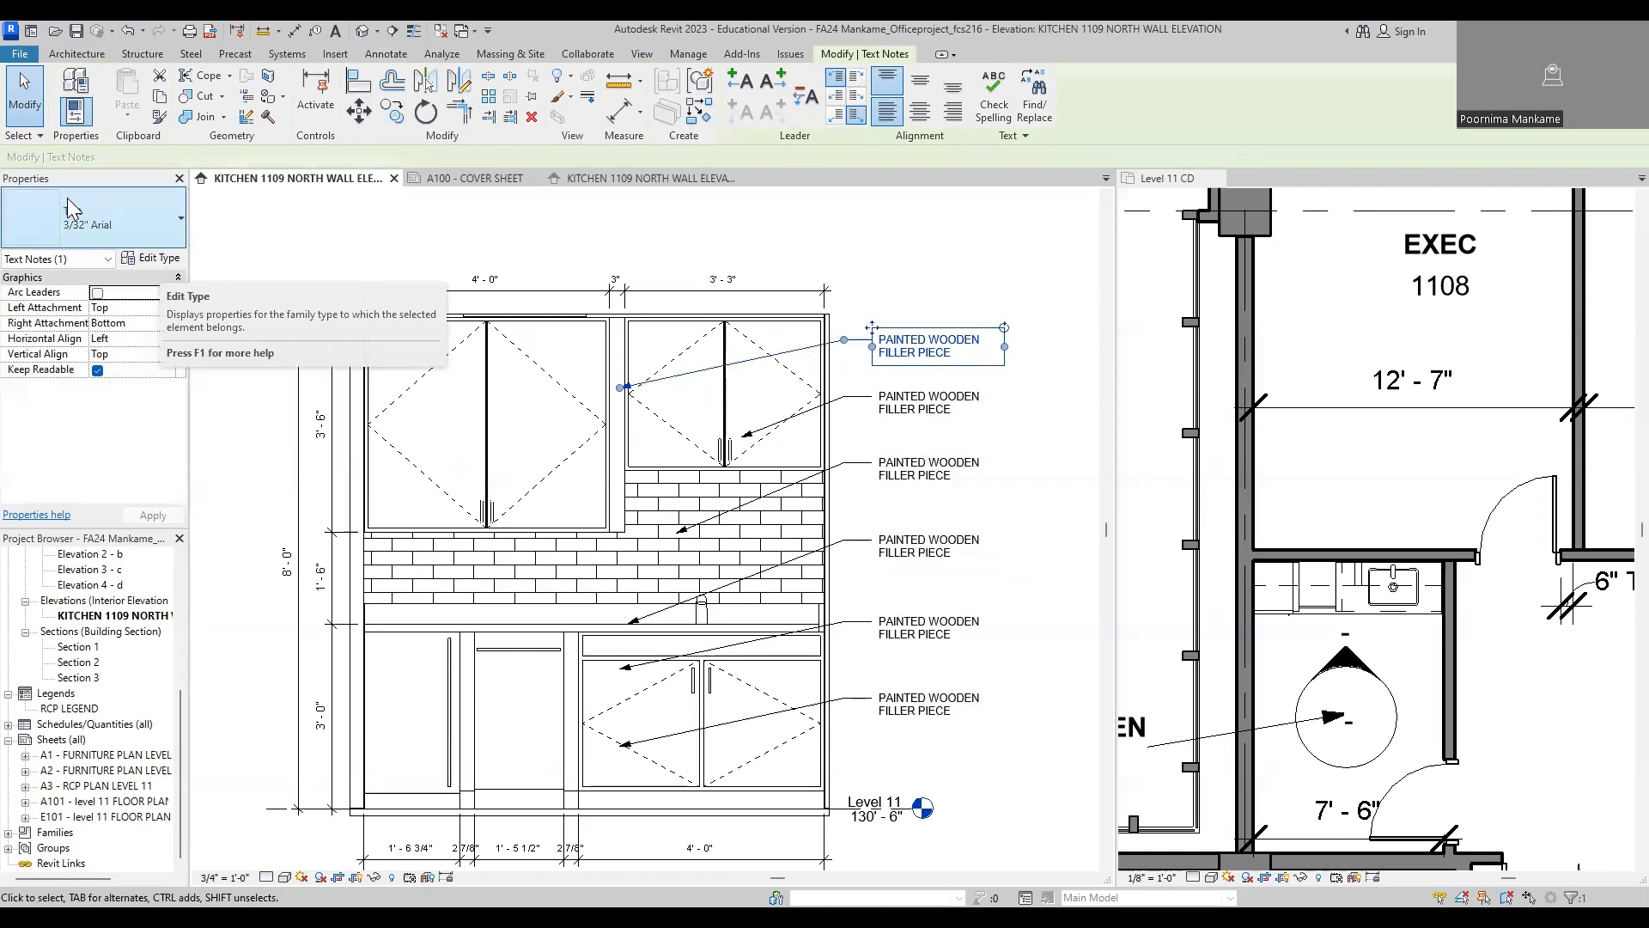
pyautogui.click(157, 259)
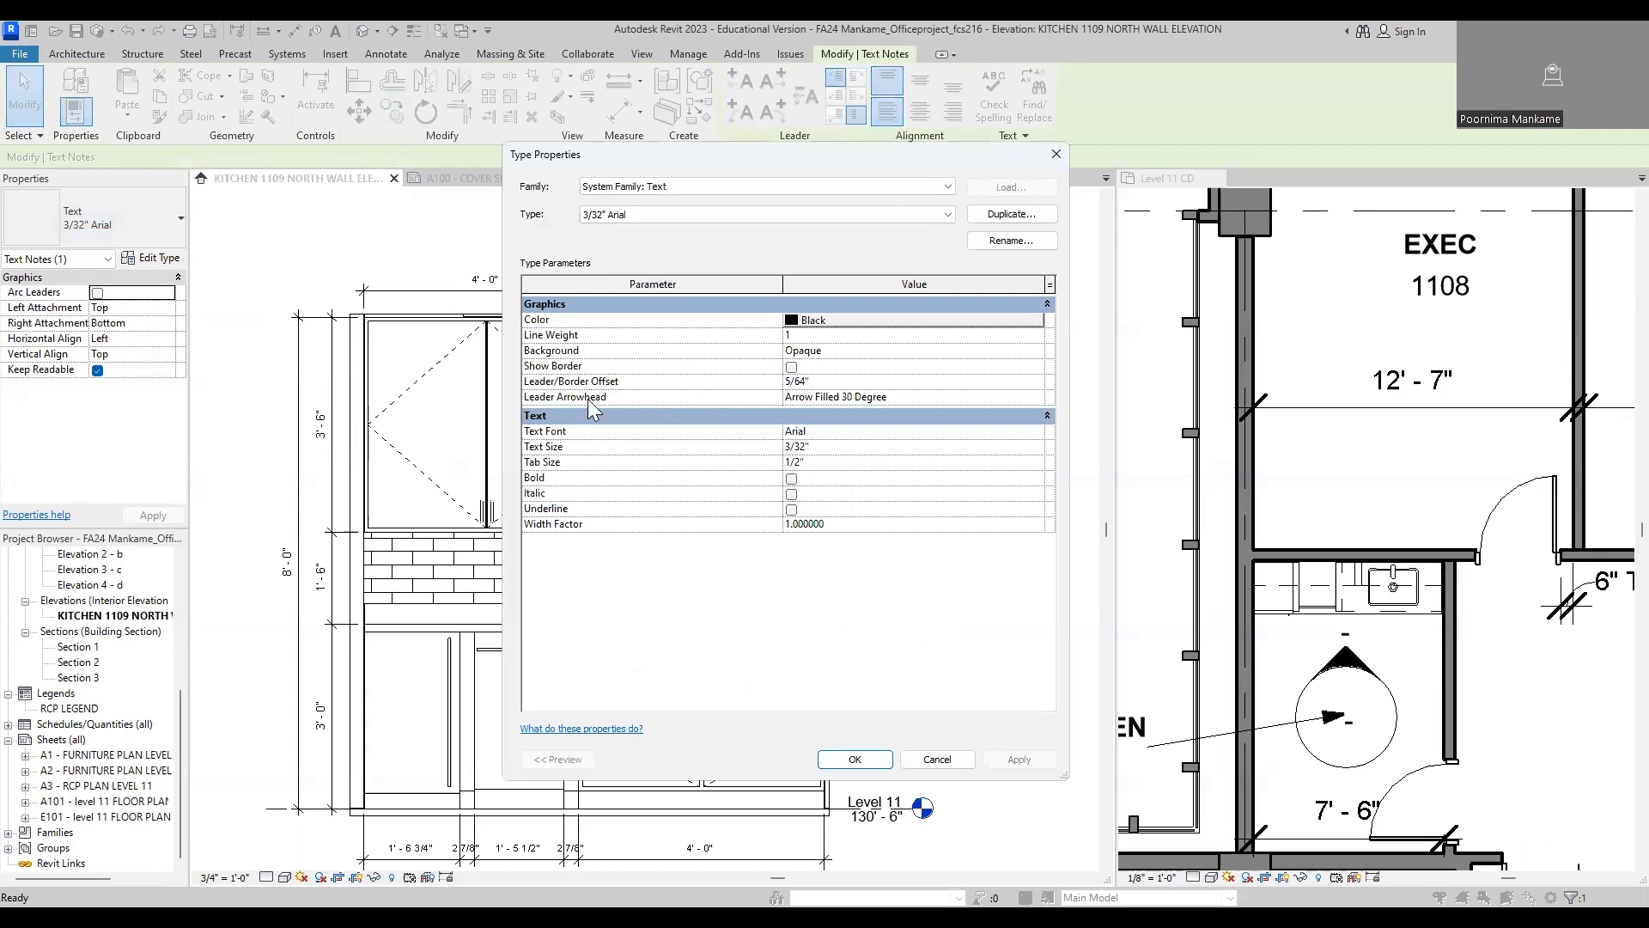
pyautogui.click(895, 398)
pyautogui.click(1036, 396)
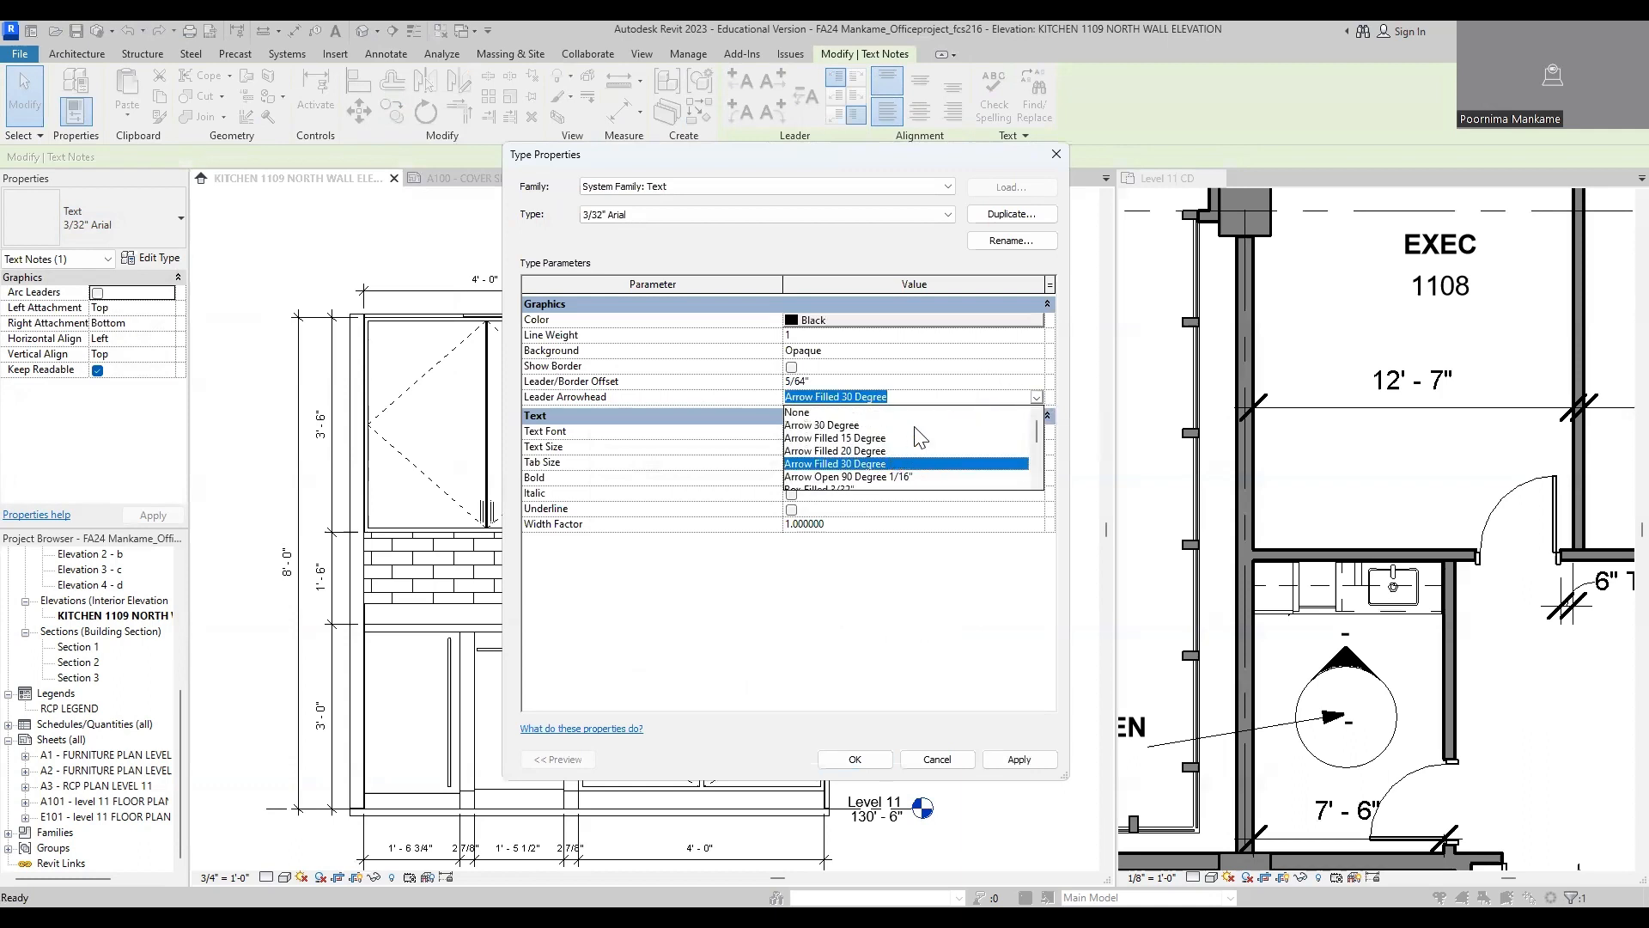
pyautogui.scroll(-1, 801, 427)
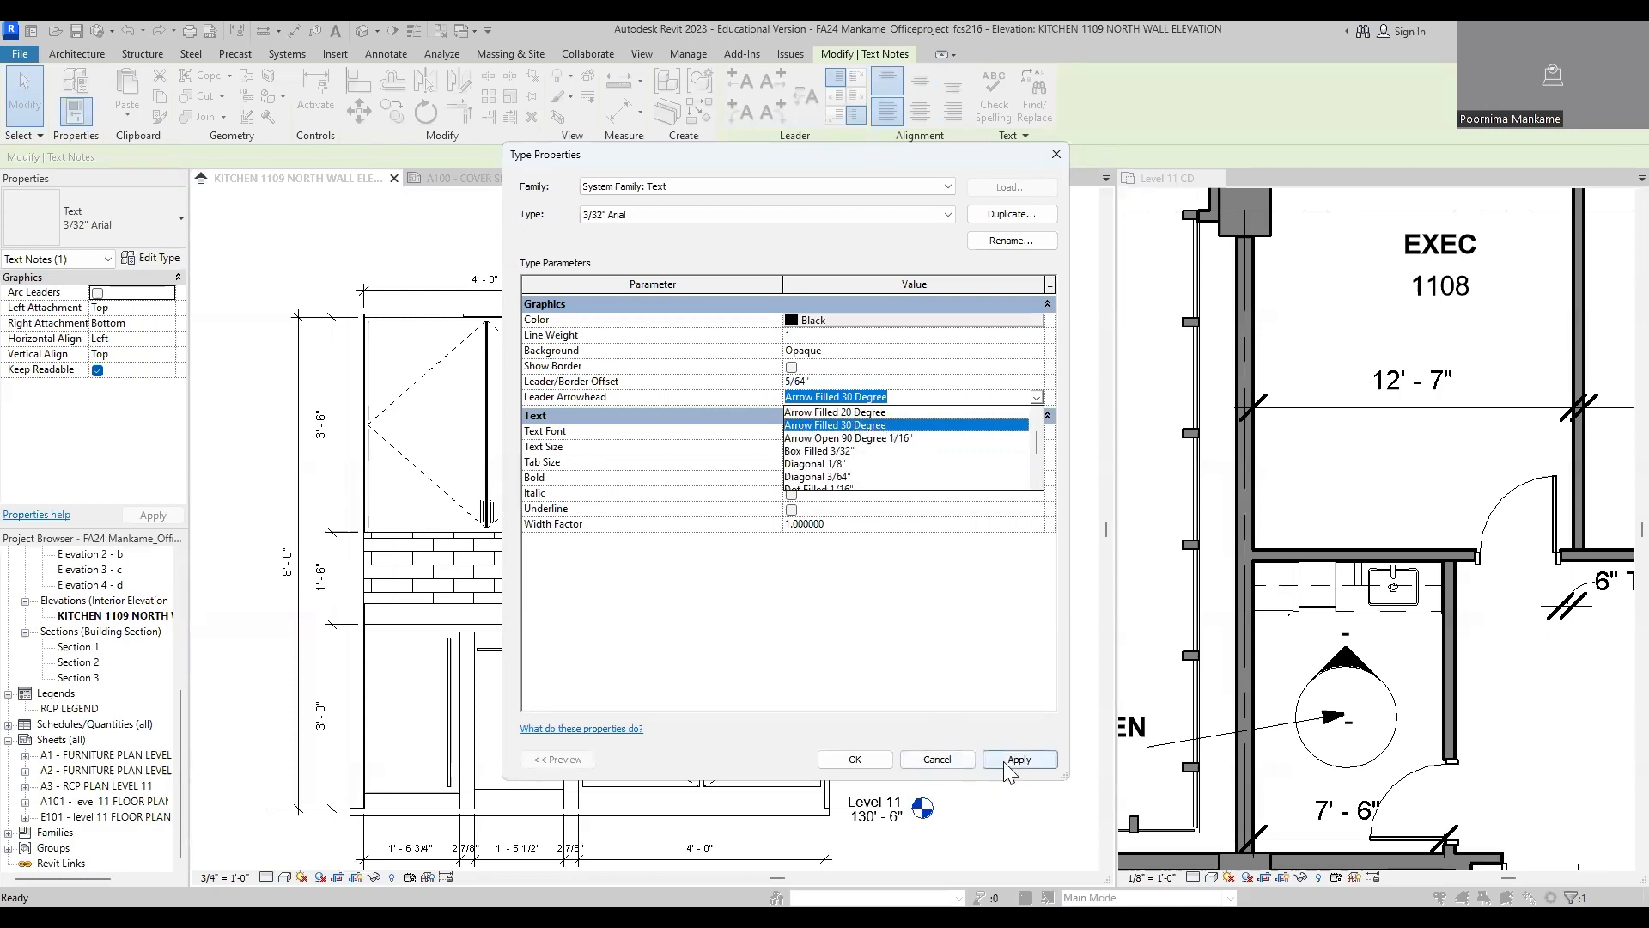
pyautogui.click(972, 757)
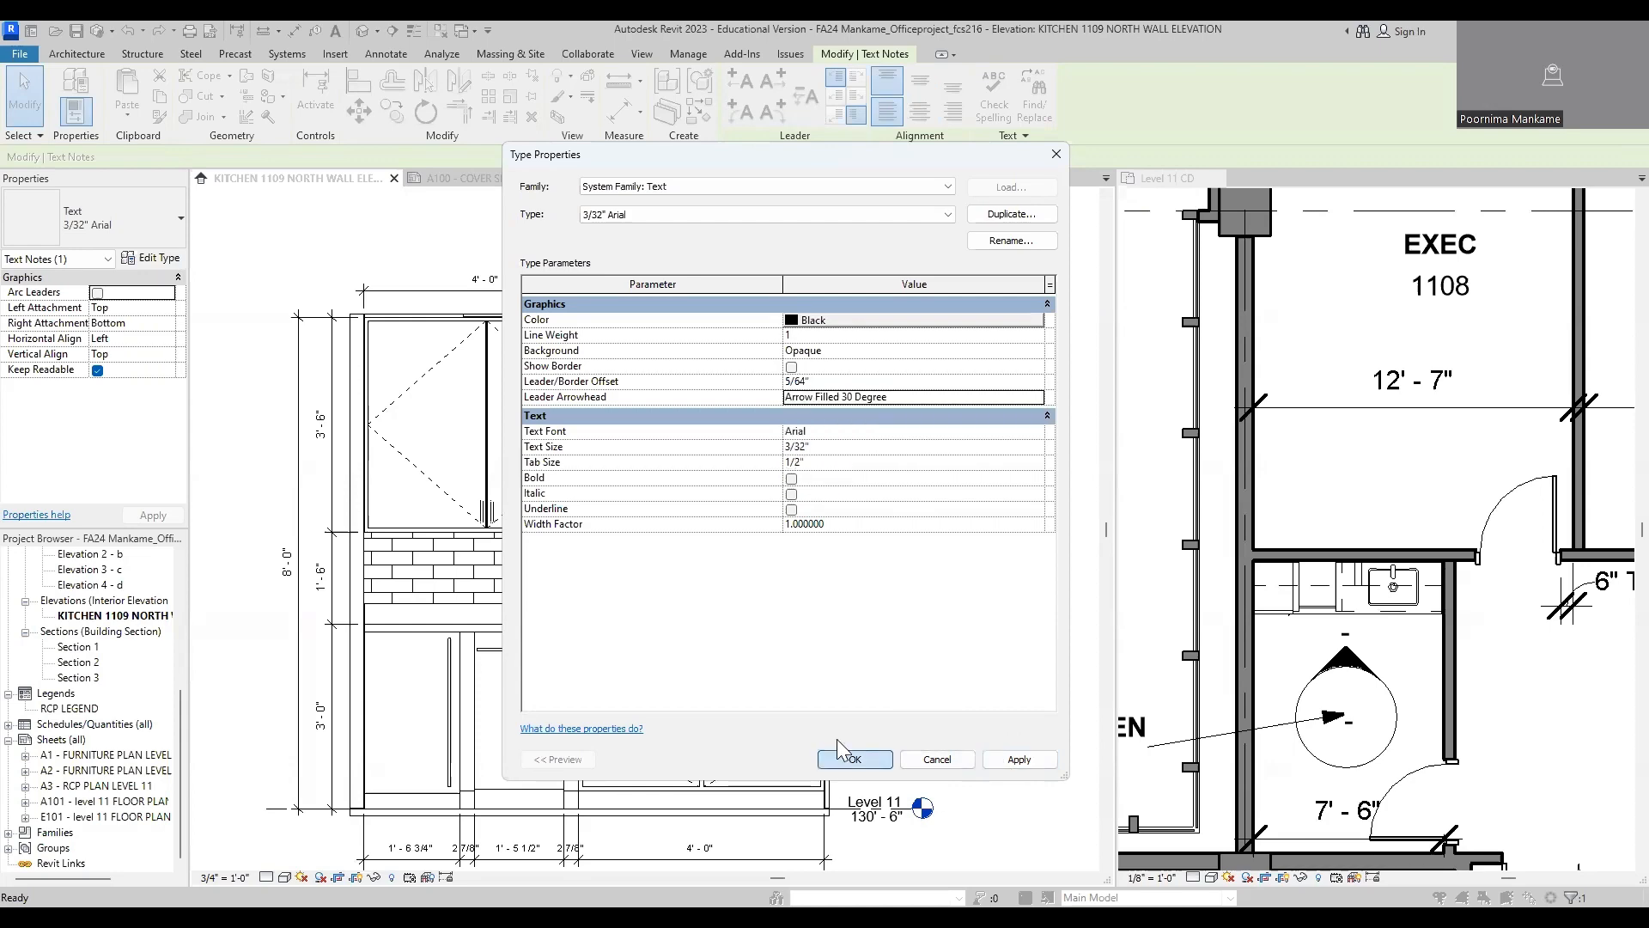
pyautogui.click(838, 749)
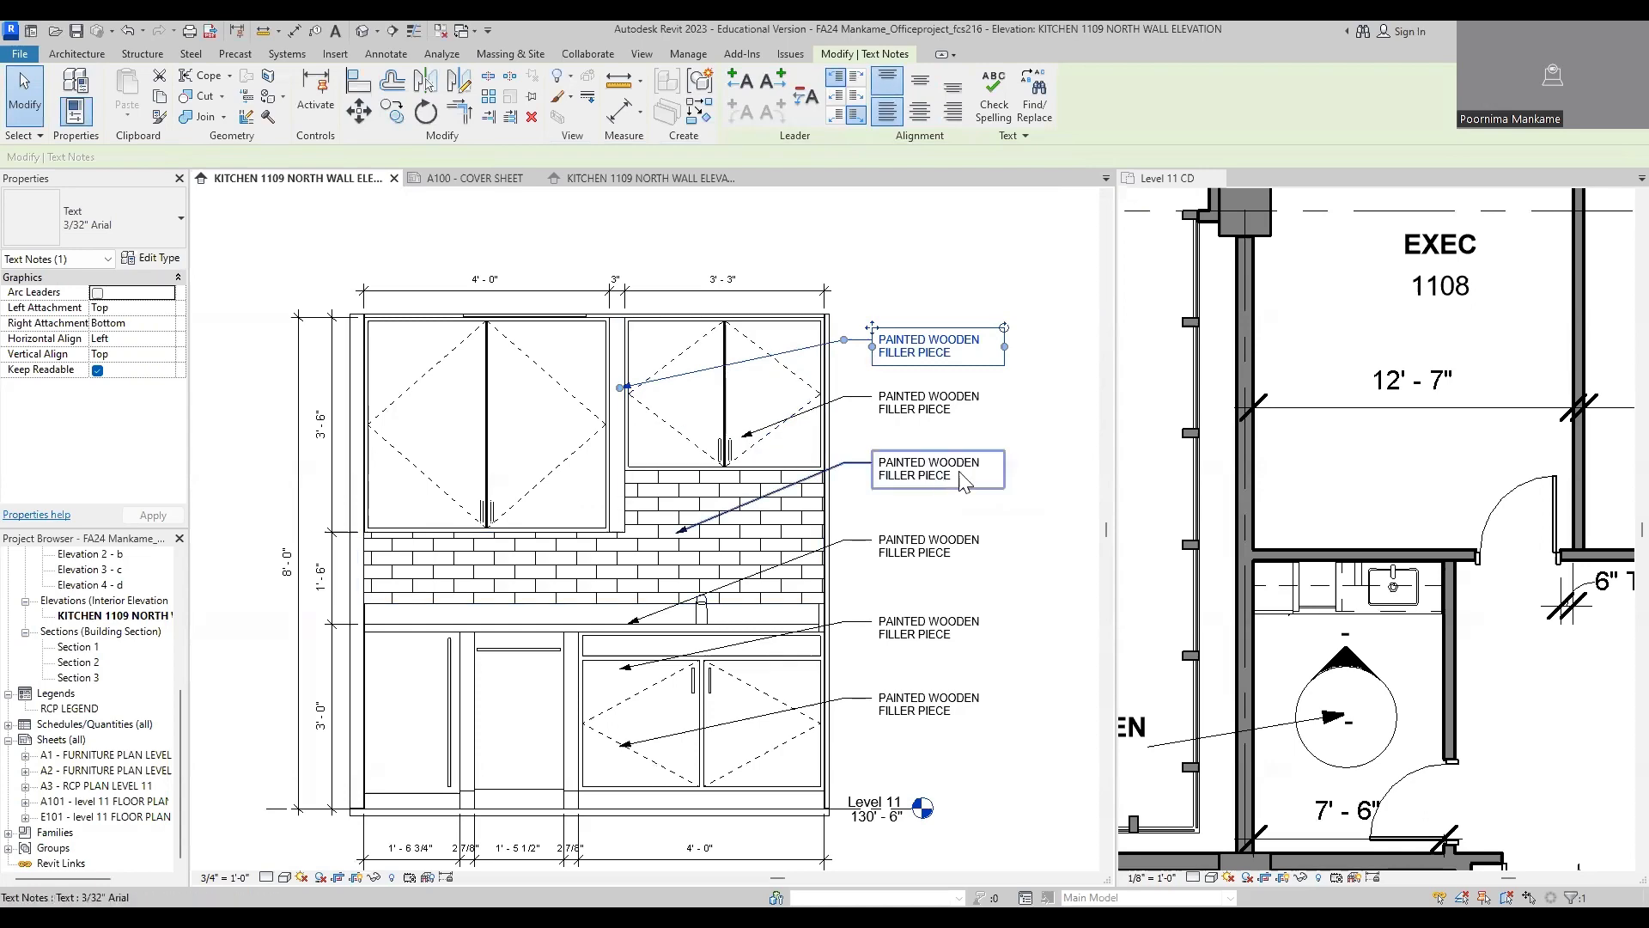
pyautogui.click(1027, 391)
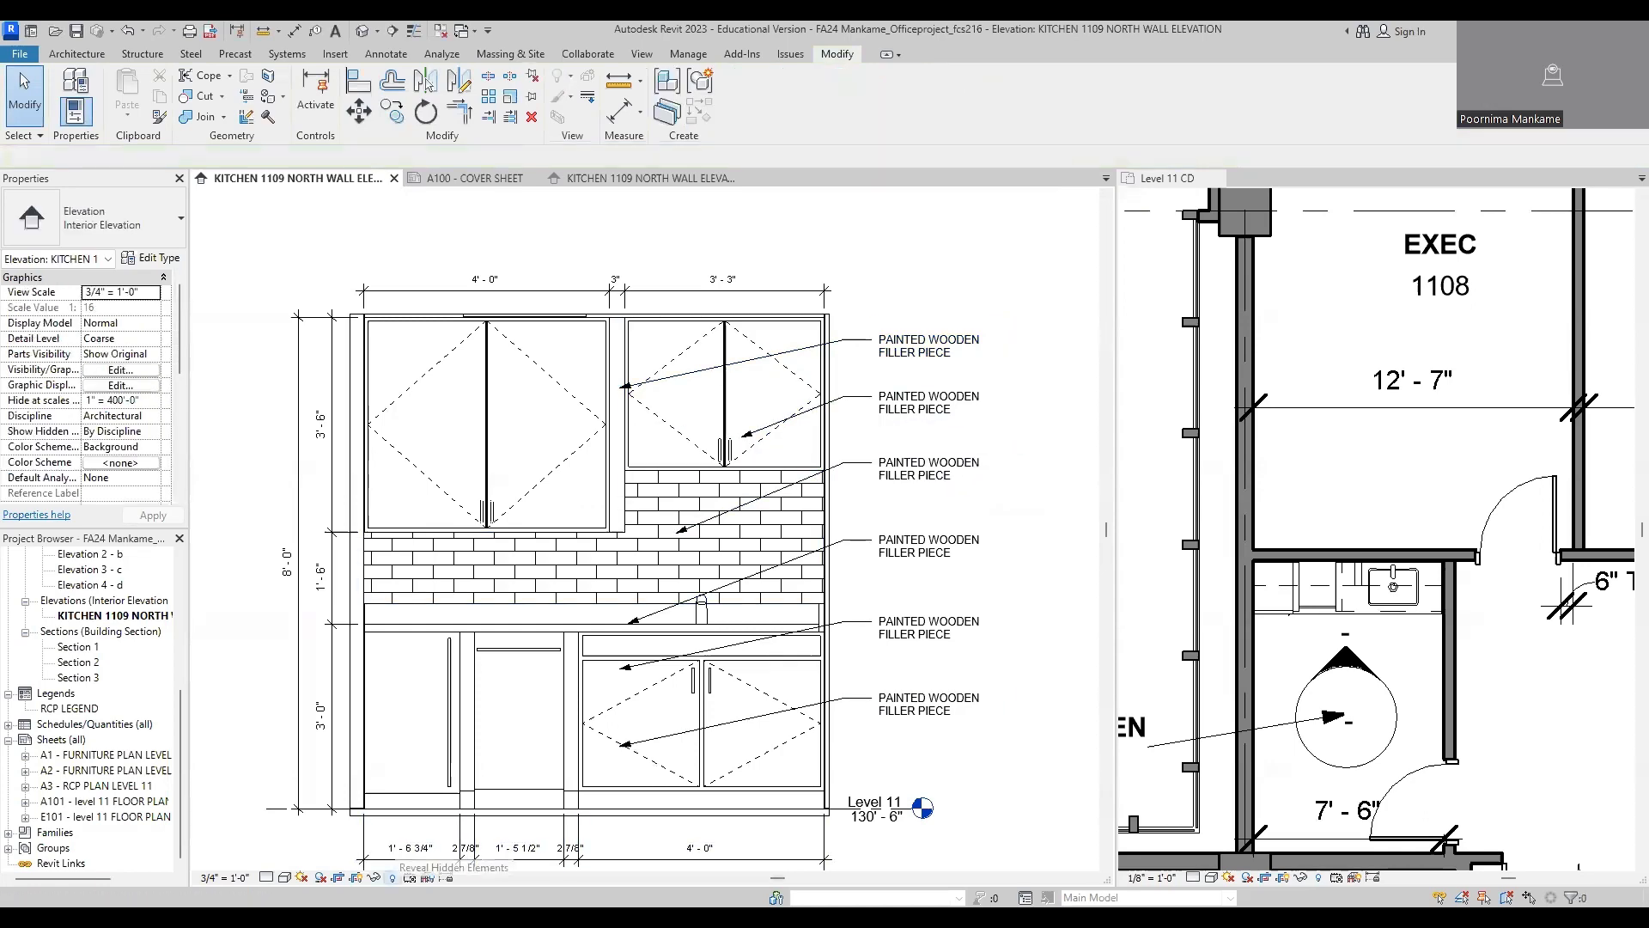
# Step: Reveal the elevation's hidden elements and delete the six PAINTED WOODEN FILLER PIECE notes overlapping the hidden material notes
pyautogui.click(392, 877)
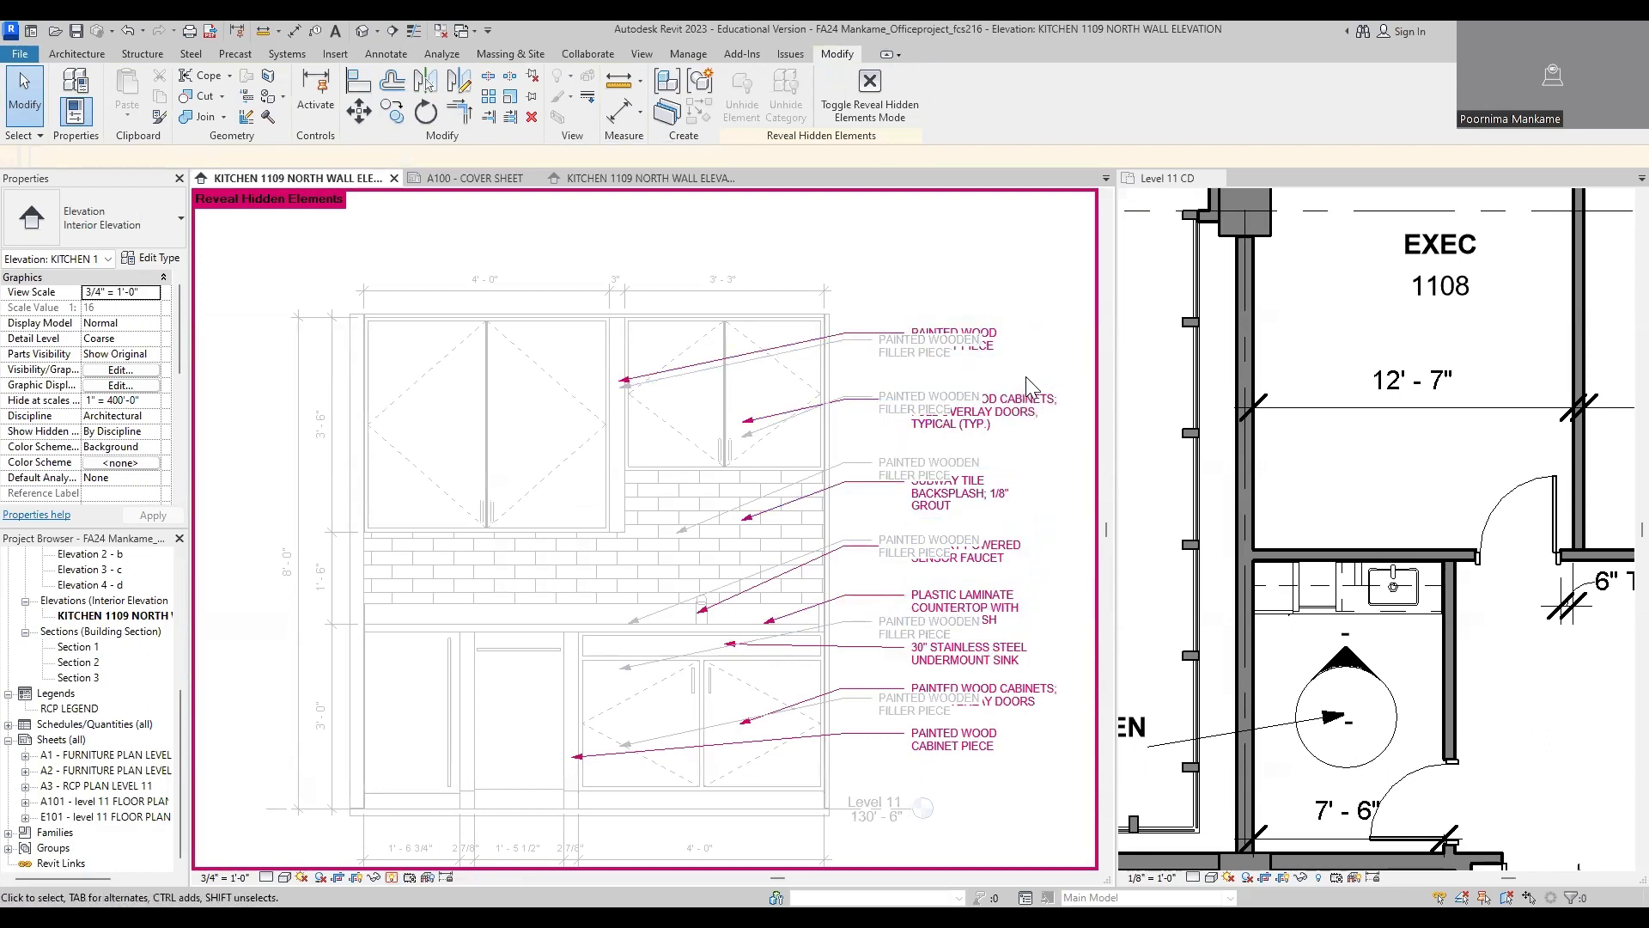
pyautogui.click(880, 396)
pyautogui.press('Delete')
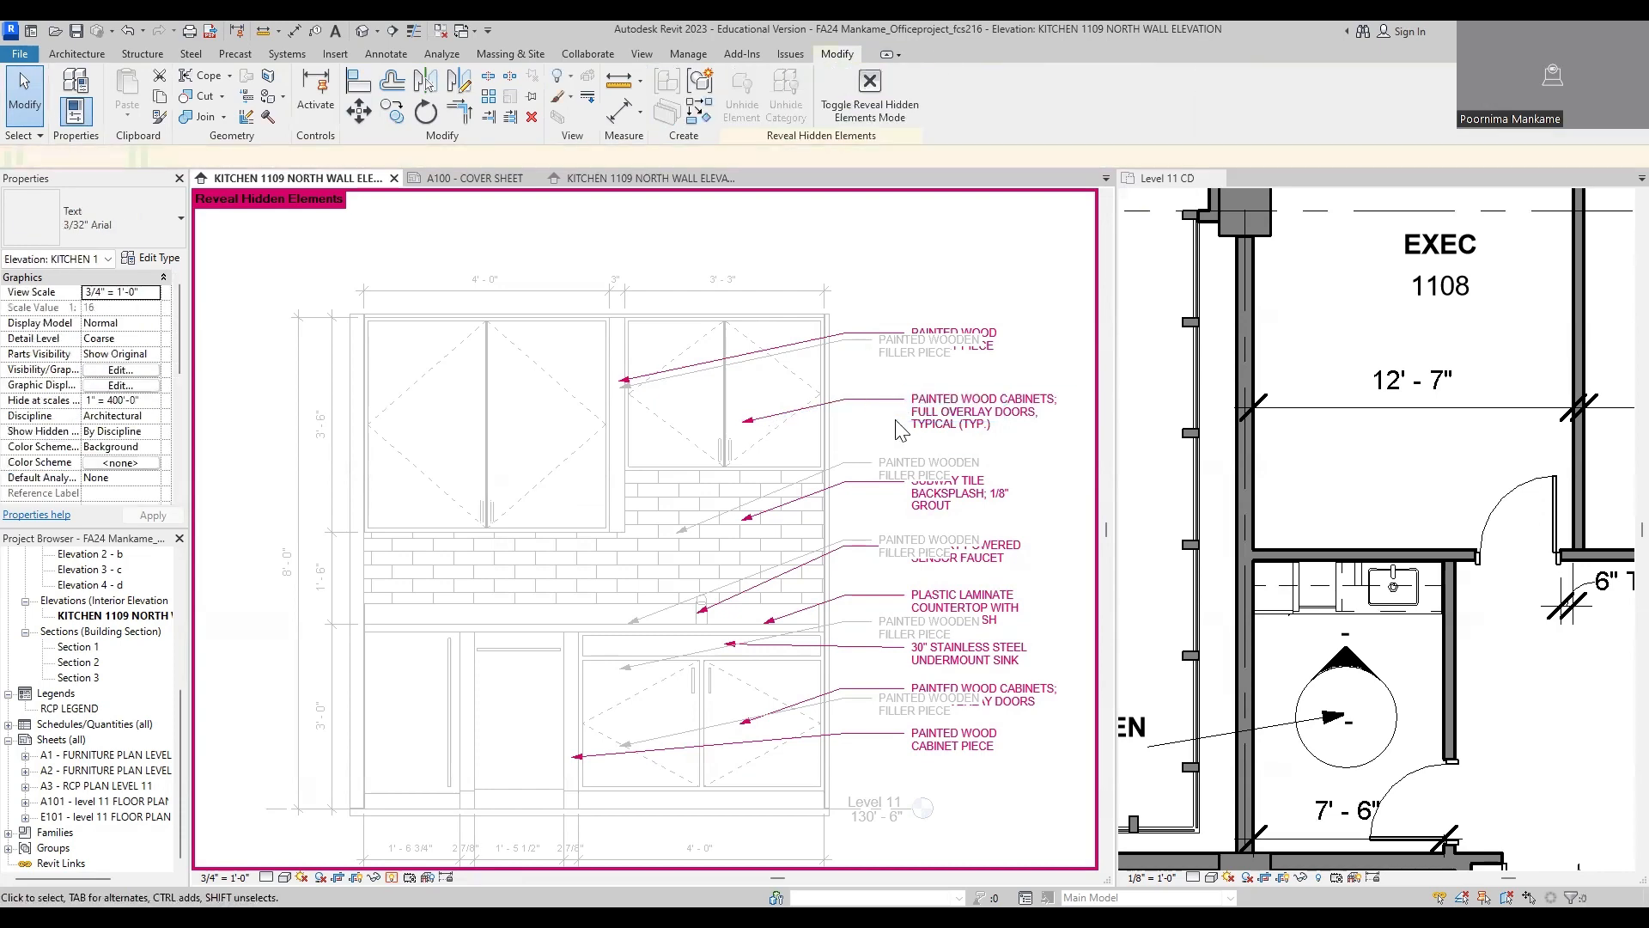
pyautogui.click(887, 469)
pyautogui.press('Delete')
pyautogui.click(887, 359)
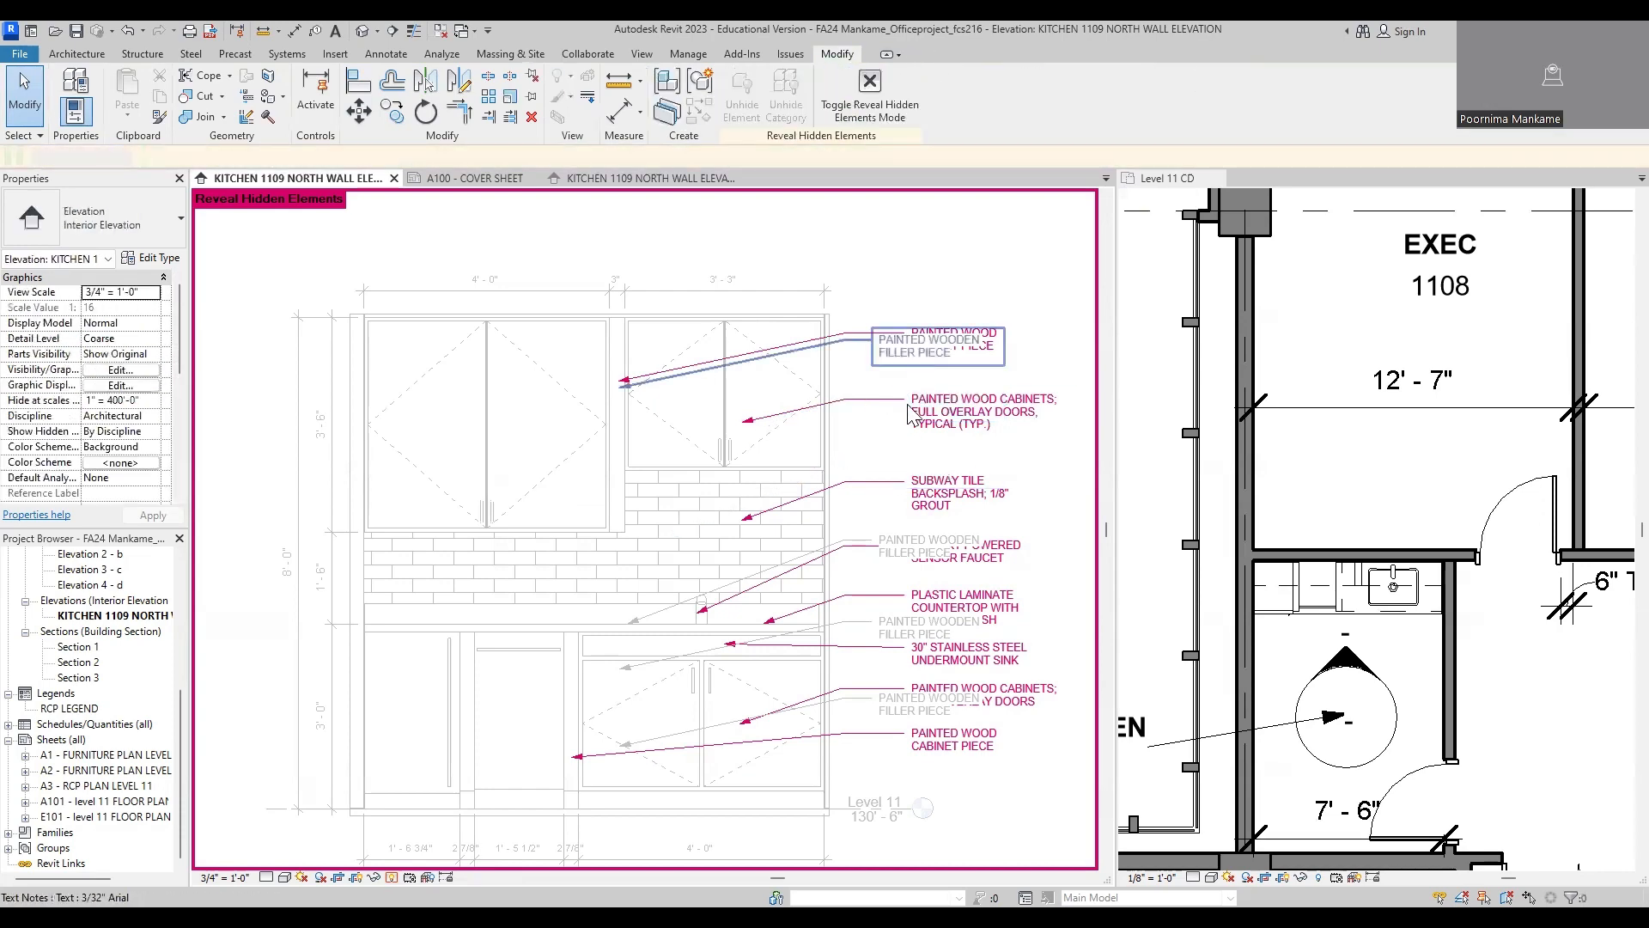
pyautogui.press('Delete')
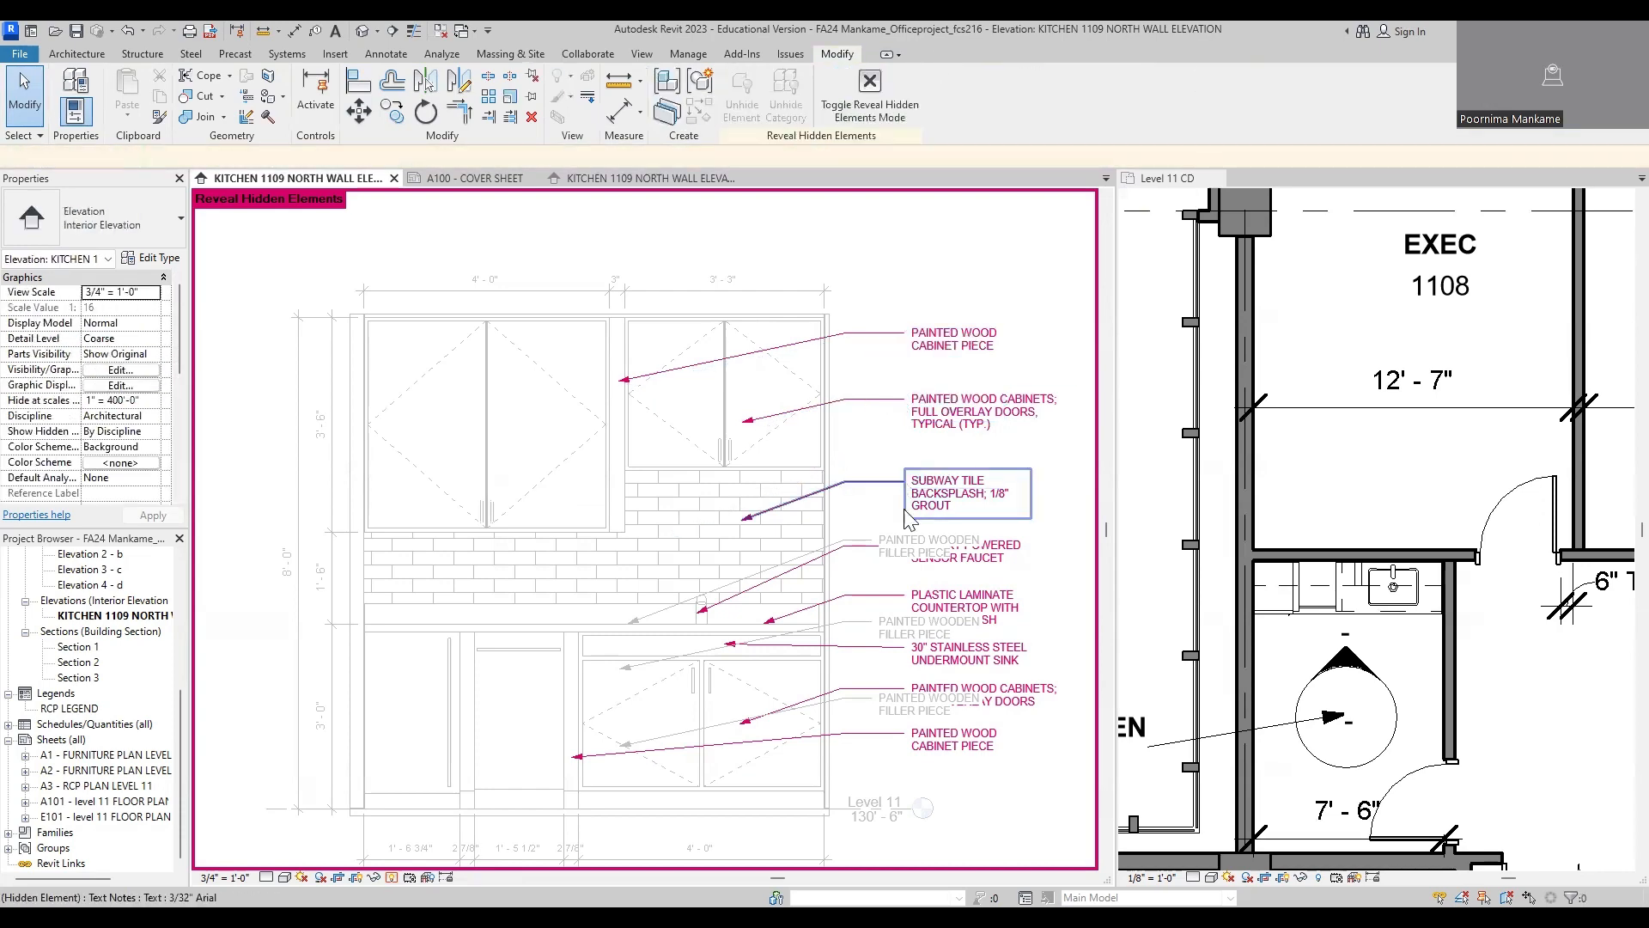
pyautogui.click(907, 554)
pyautogui.press('Delete')
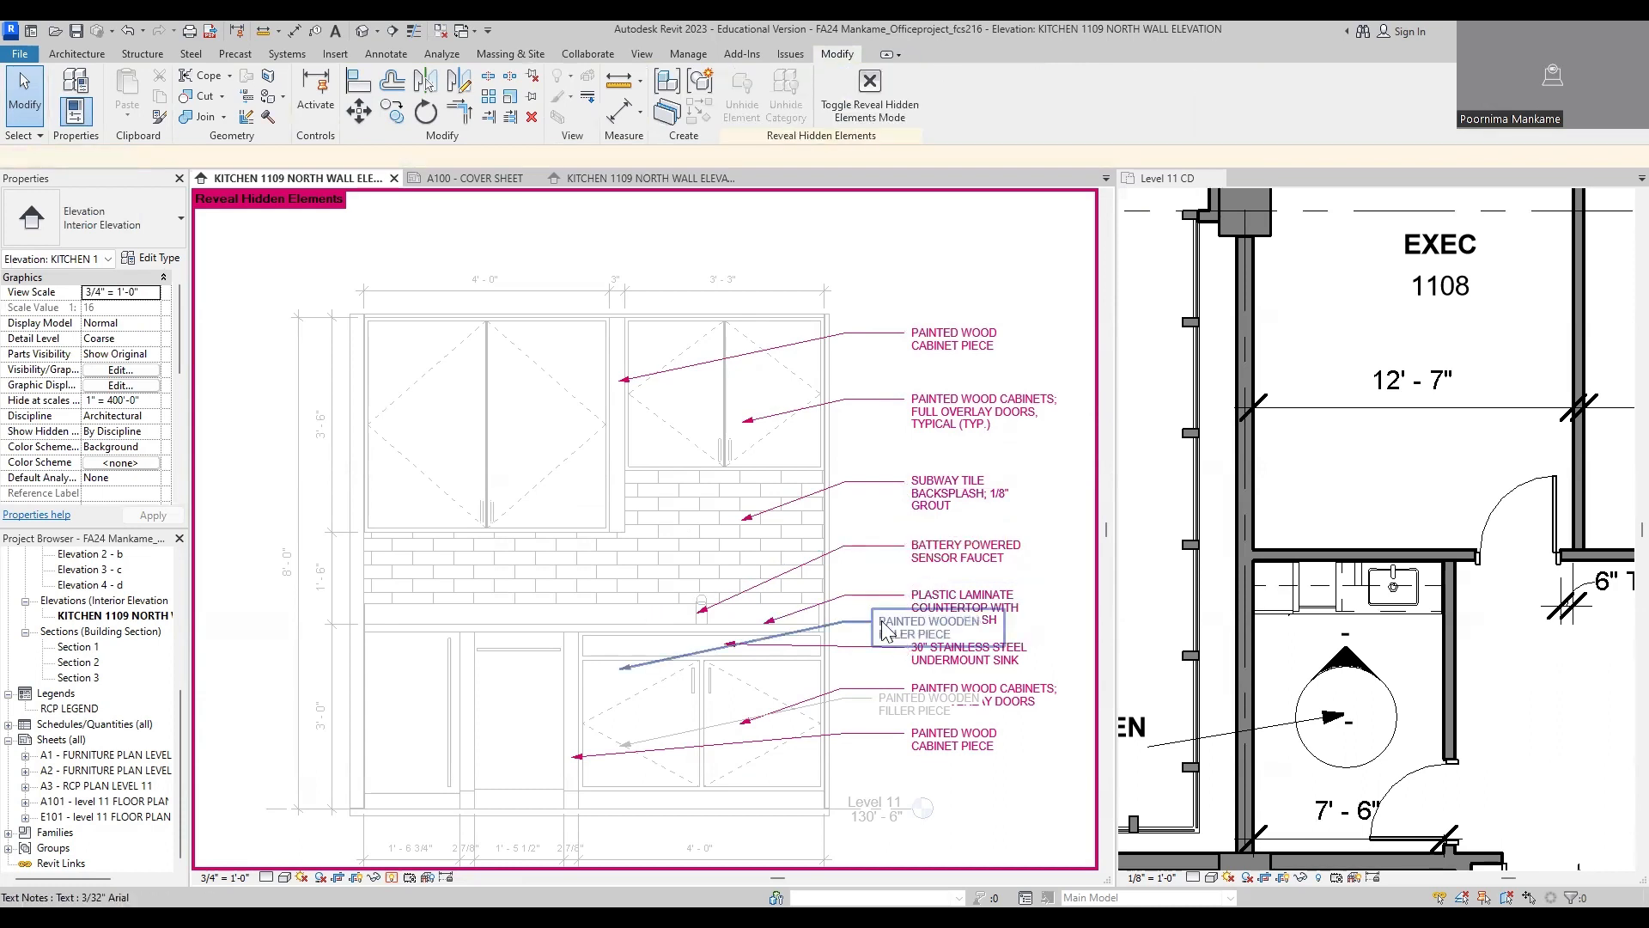
pyautogui.click(887, 630)
pyautogui.press('Delete')
pyautogui.click(882, 704)
pyautogui.press('Delete')
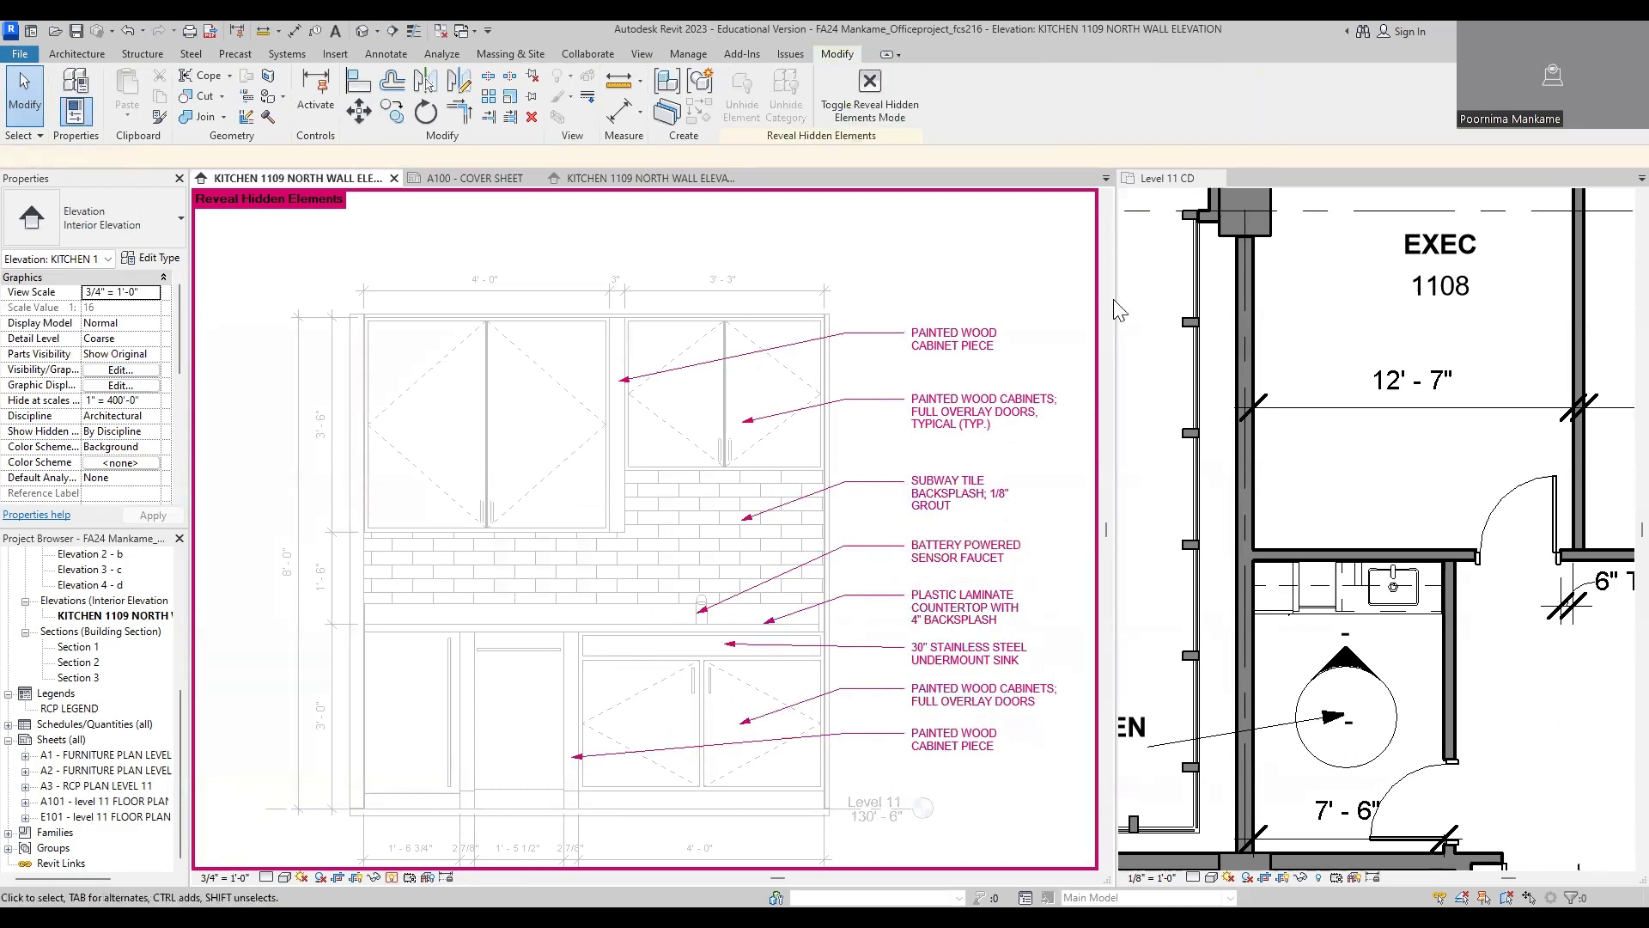
# Step: Unhide the material notes beside the elevation by element, and leave the Reveal Hidden Elements mode
pyautogui.moveTo(1054, 323); pyautogui.dragTo(907, 769)
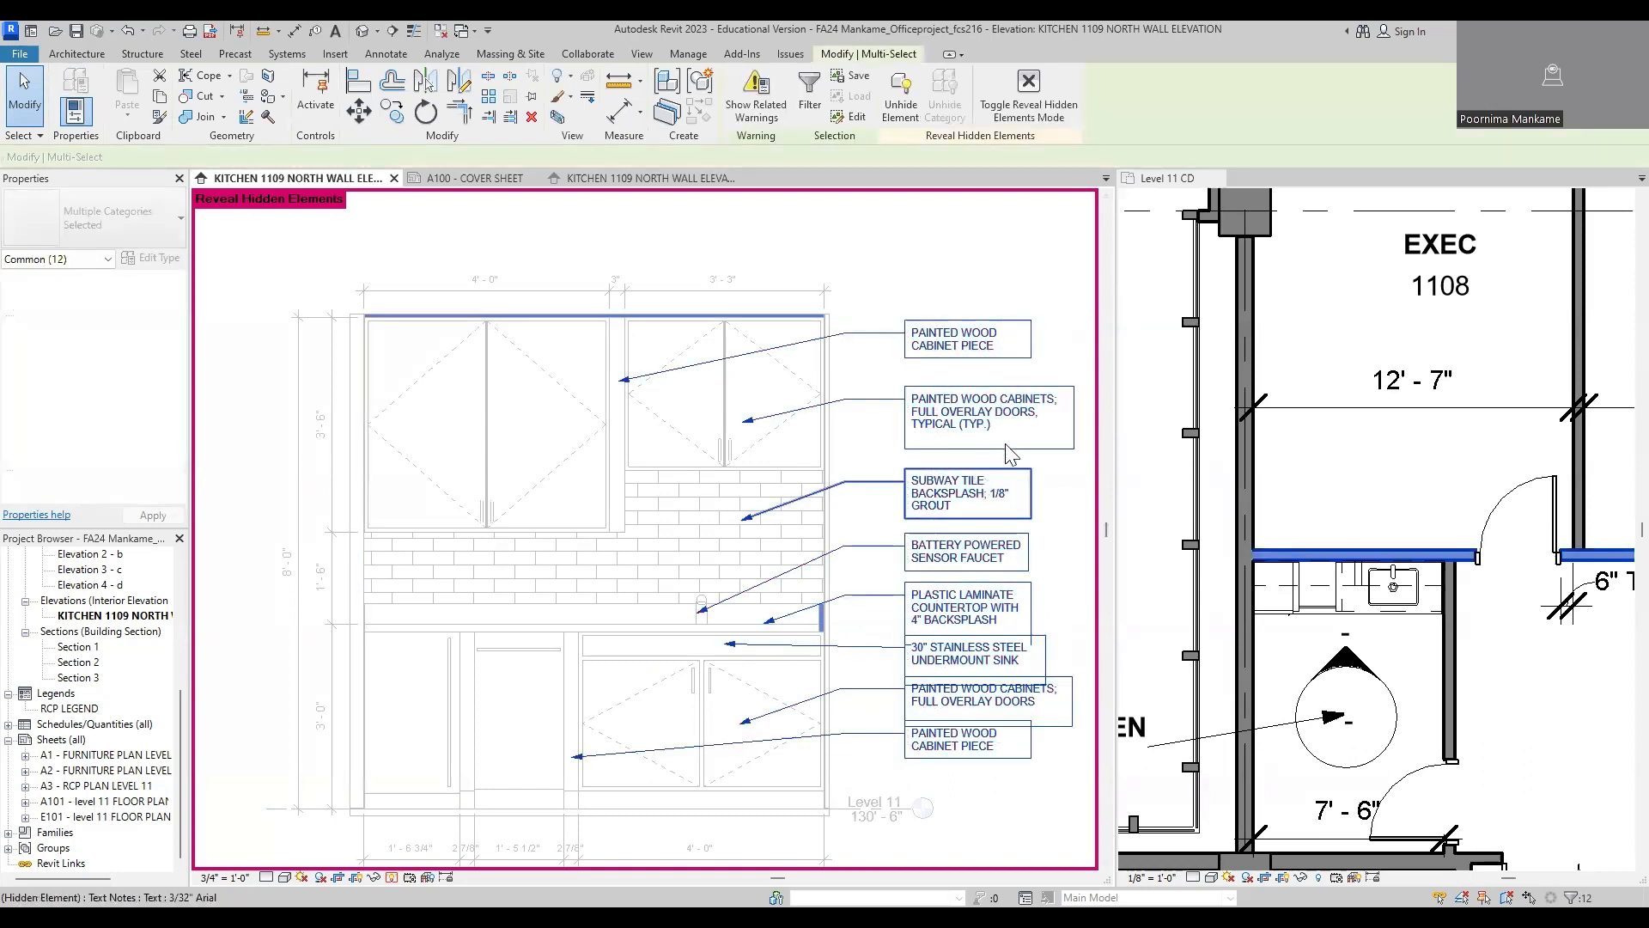
pyautogui.rightClick(987, 475)
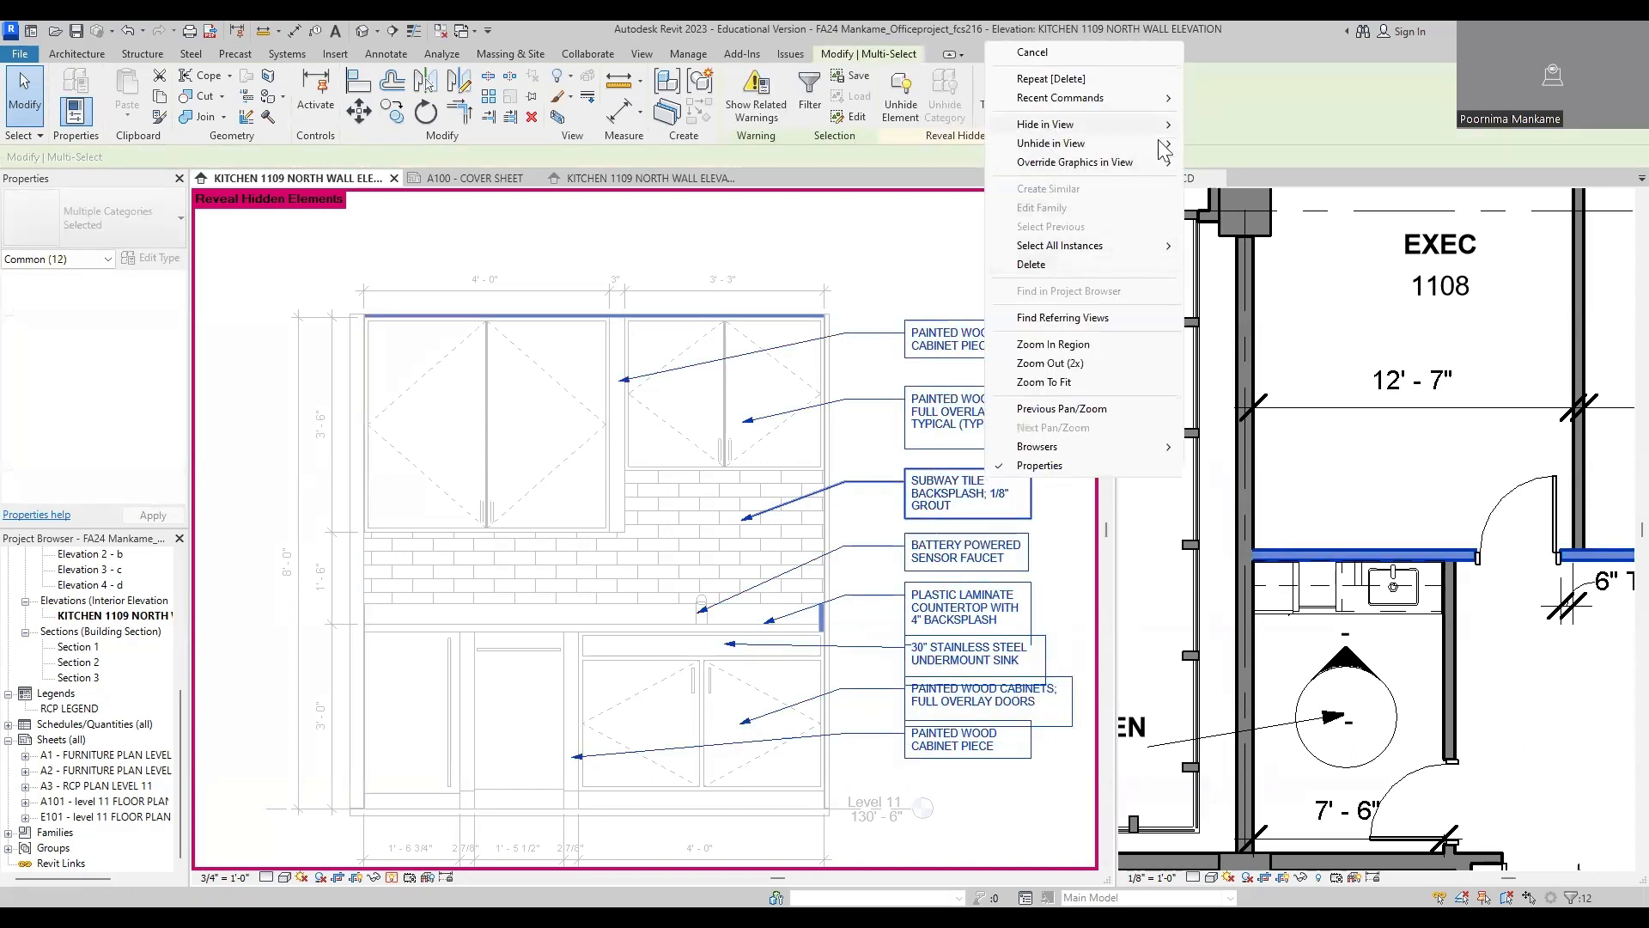
pyautogui.moveTo(1165, 149)
pyautogui.click(1231, 144)
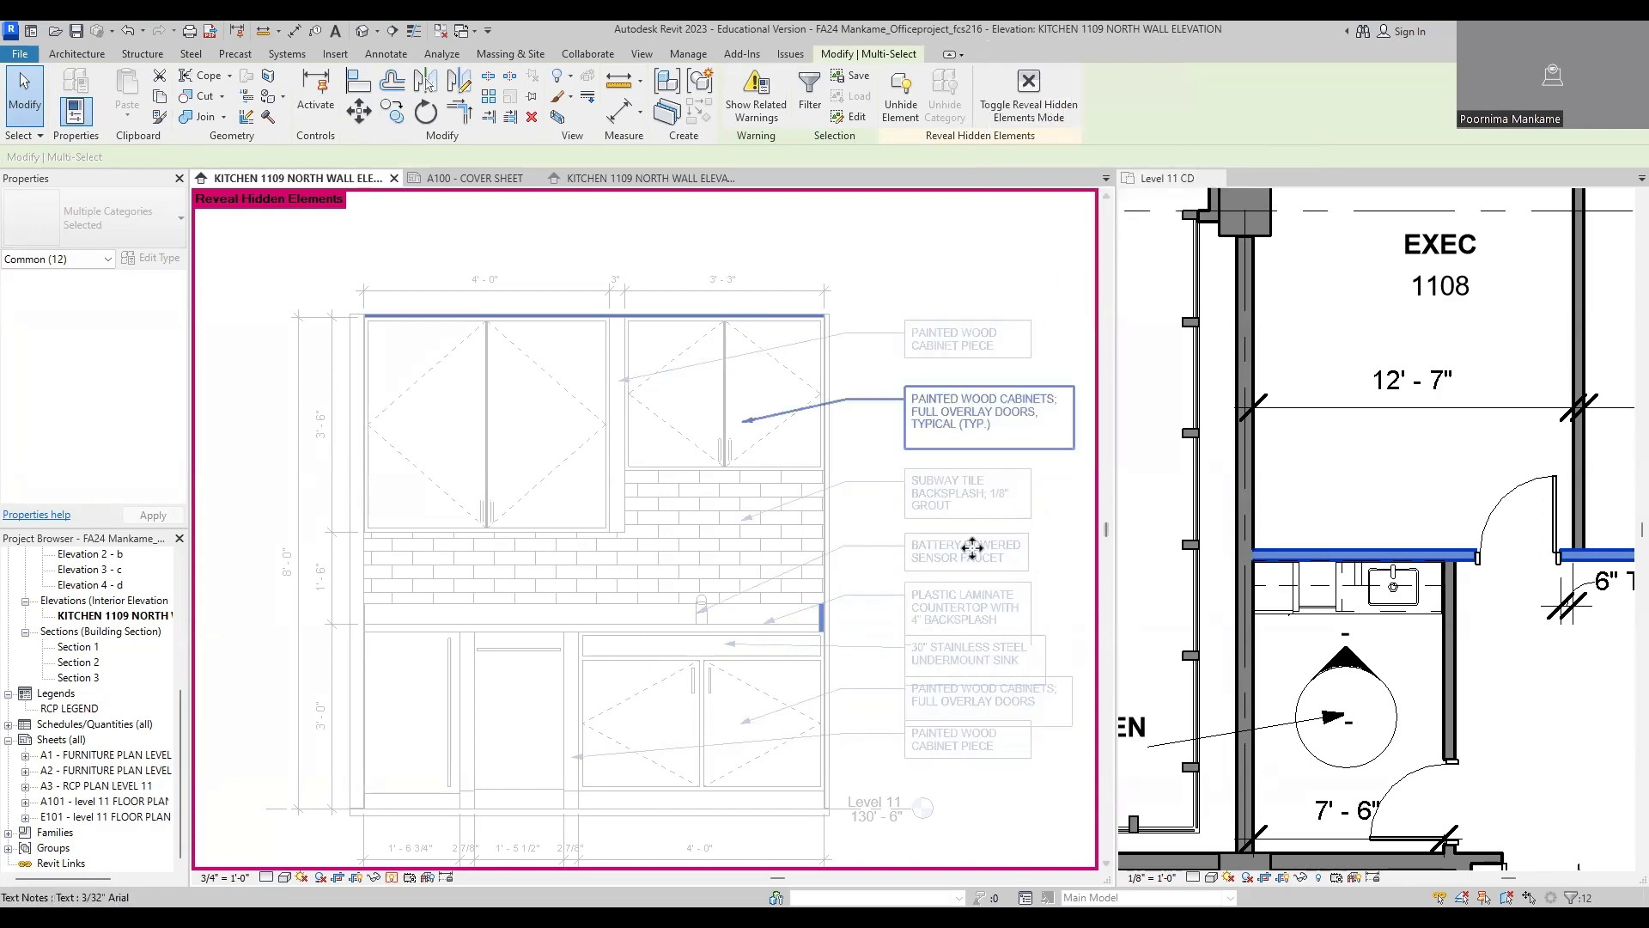
pyautogui.click(1028, 96)
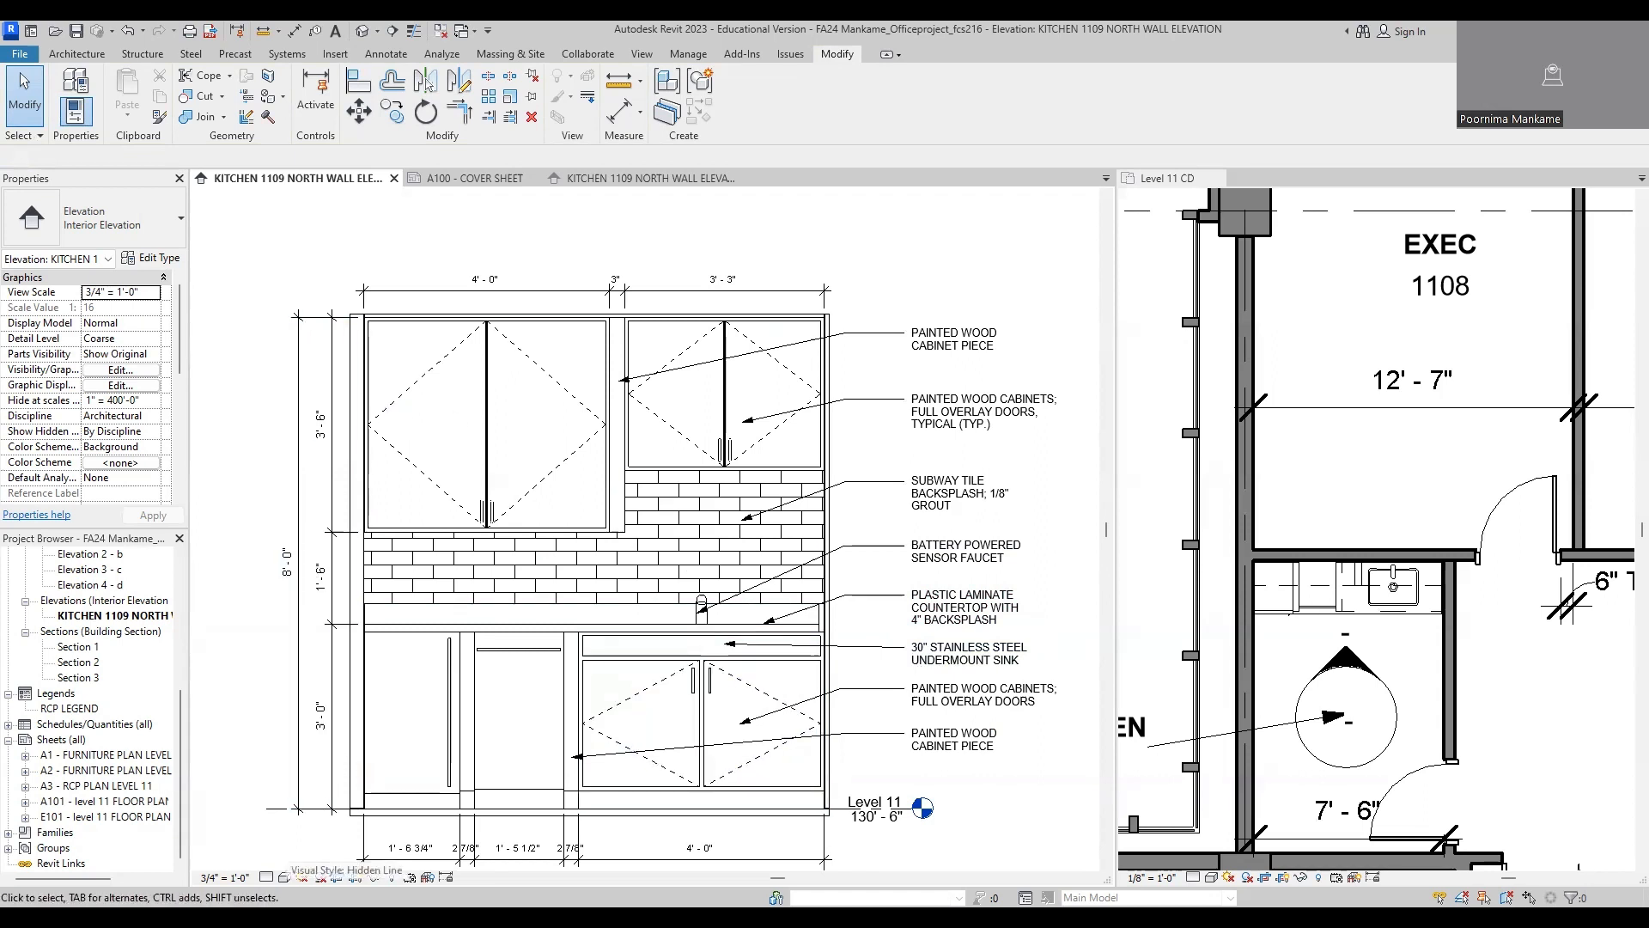
# Step: Set the elevation's visual style to Wireframe and inspect the undermount sink's outline behind the base cabinet
pyautogui.click(284, 877)
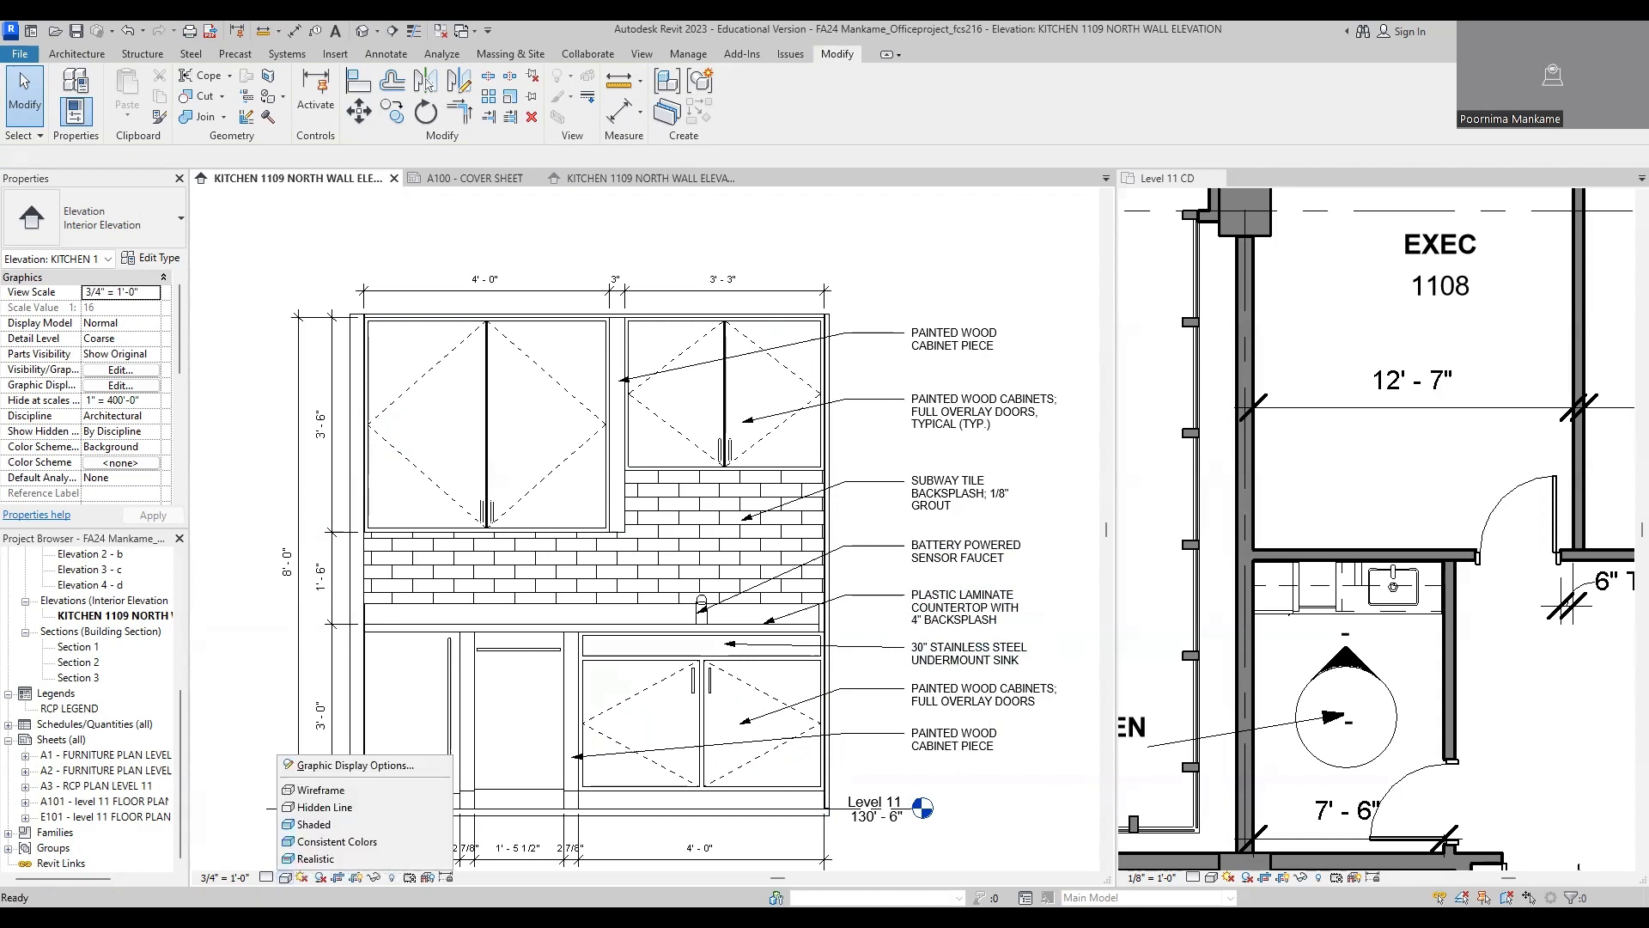
pyautogui.click(326, 790)
pyautogui.scroll(4, 703, 674)
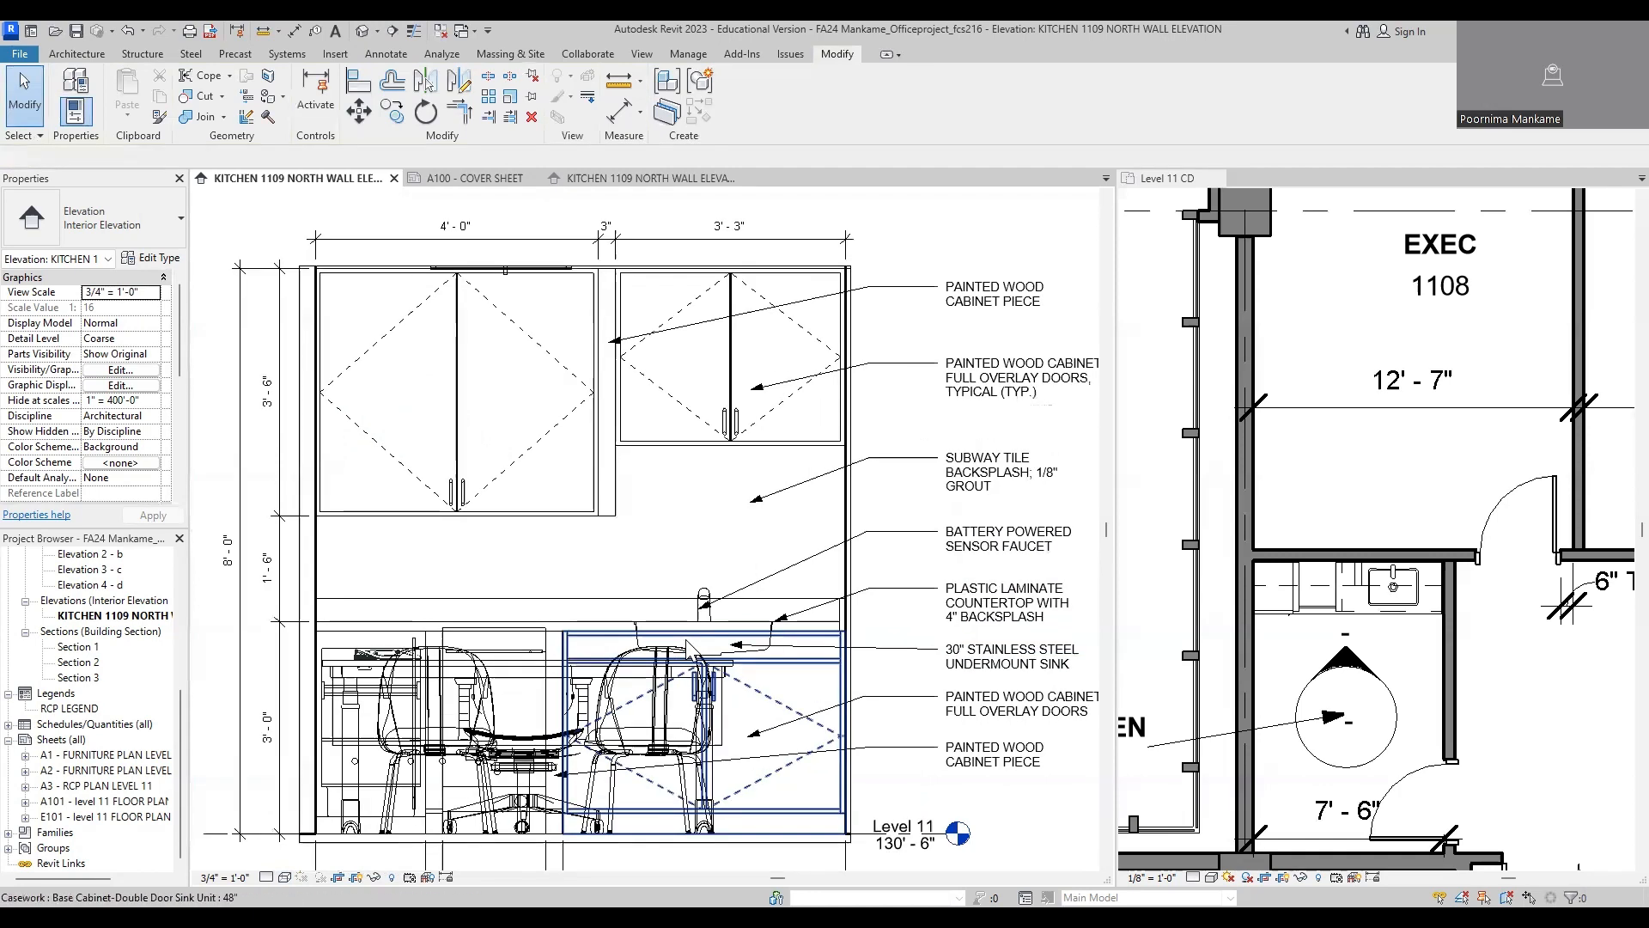
pyautogui.scroll(1, 703, 674)
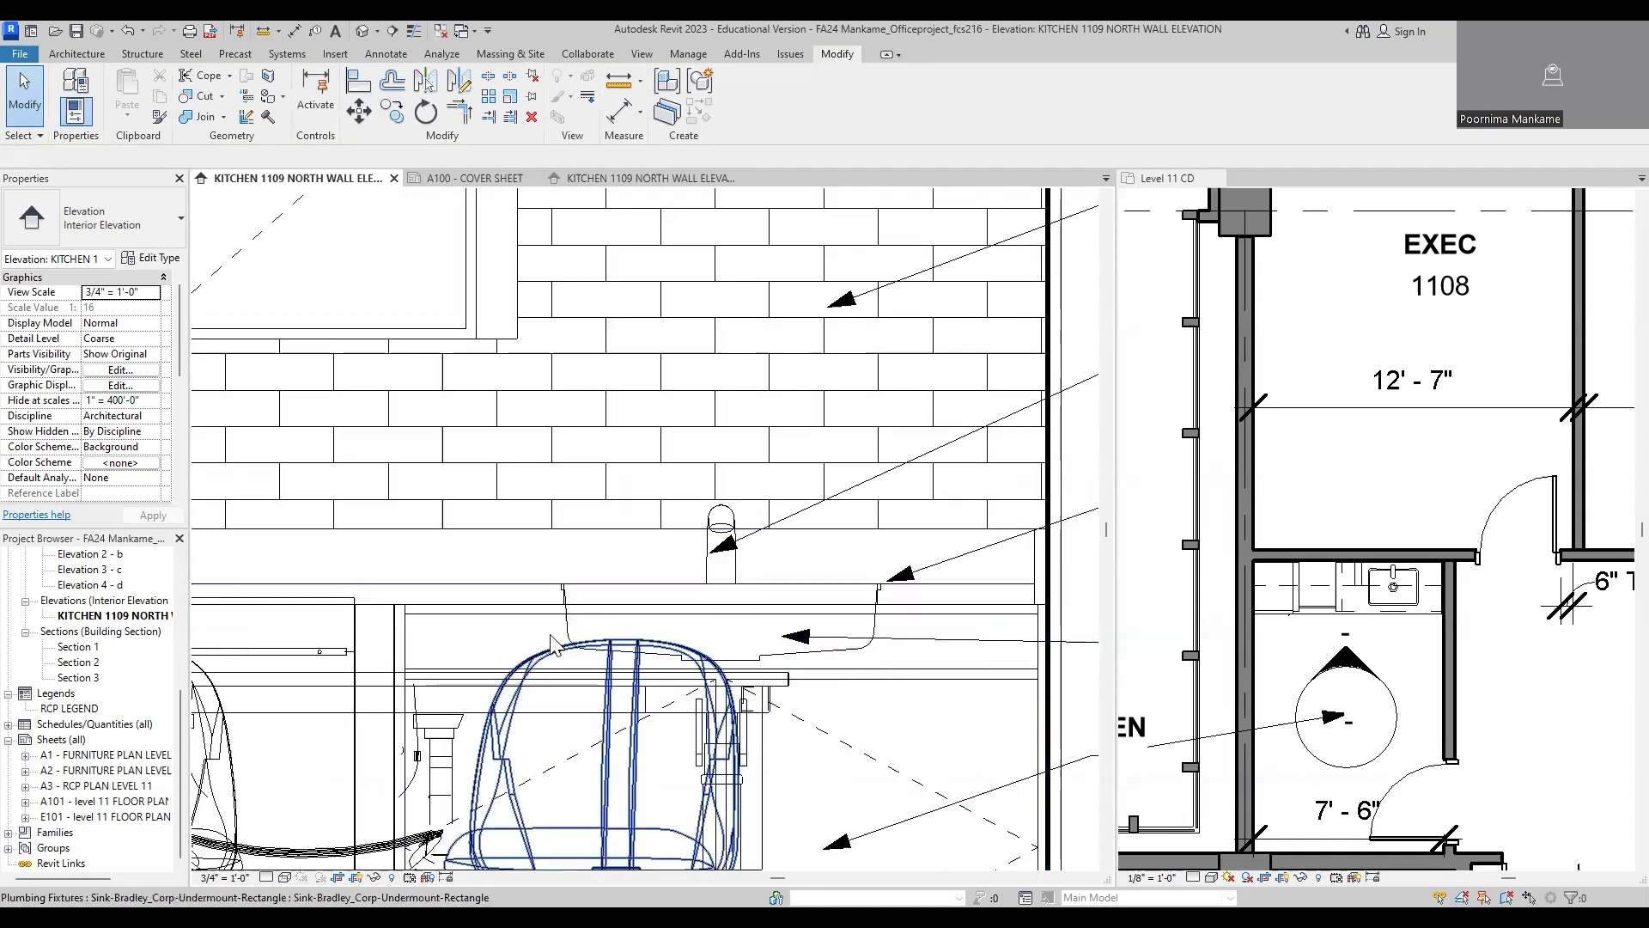
pyautogui.scroll(1, 846, 623)
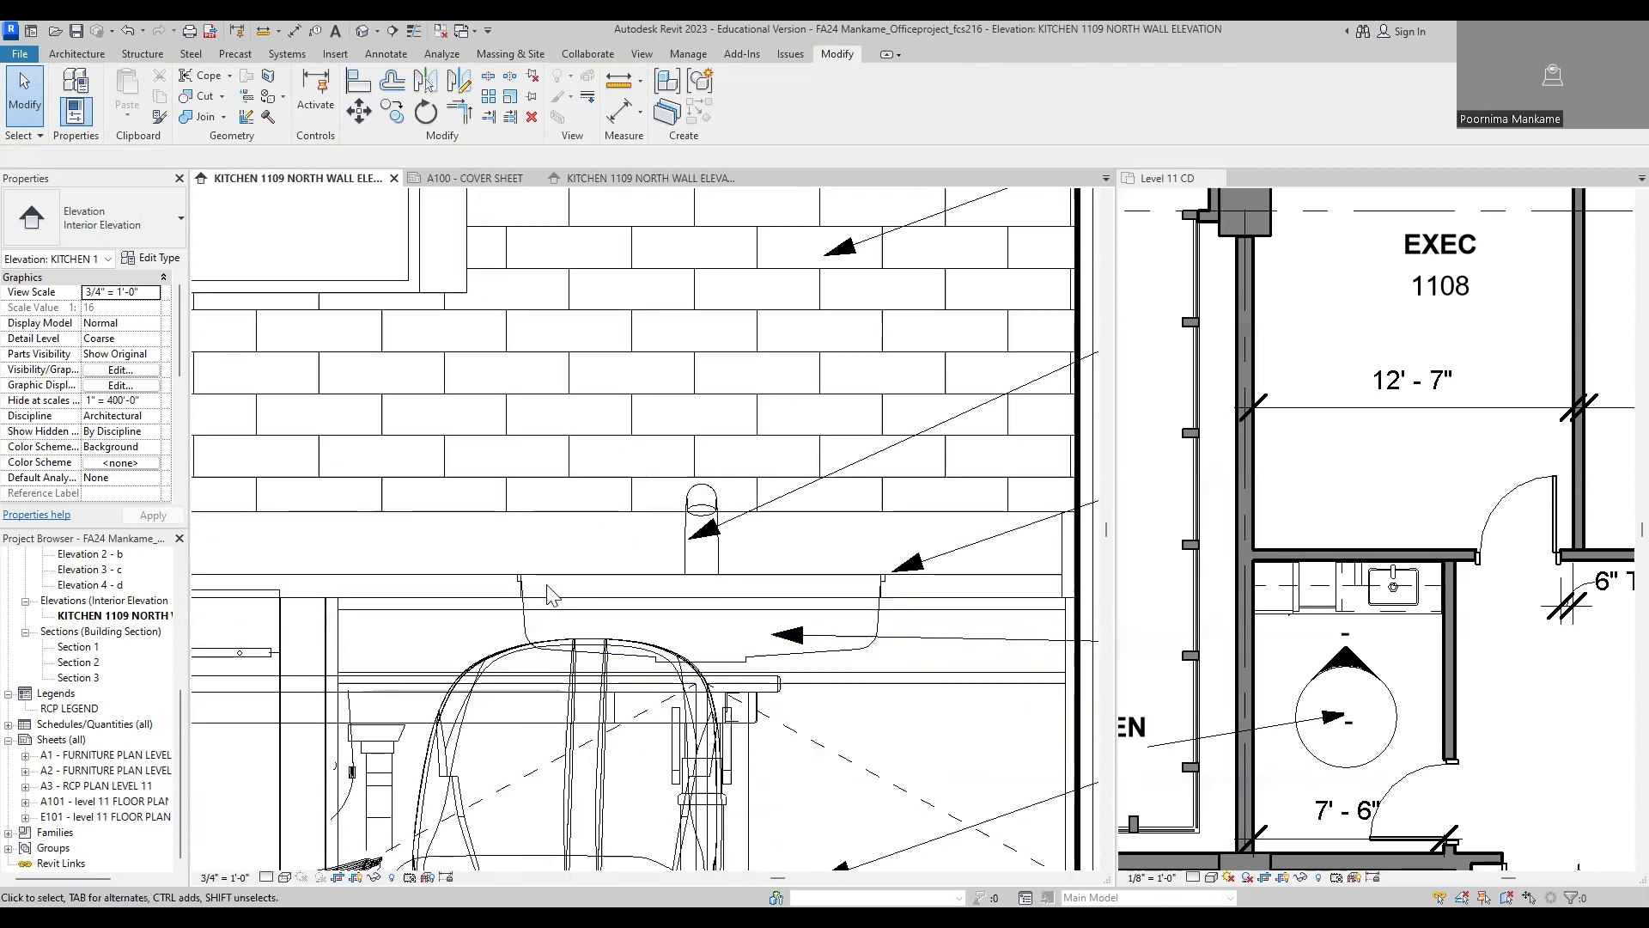
pyautogui.scroll(-1, 542, 587)
pyautogui.scroll(-1, 543, 587)
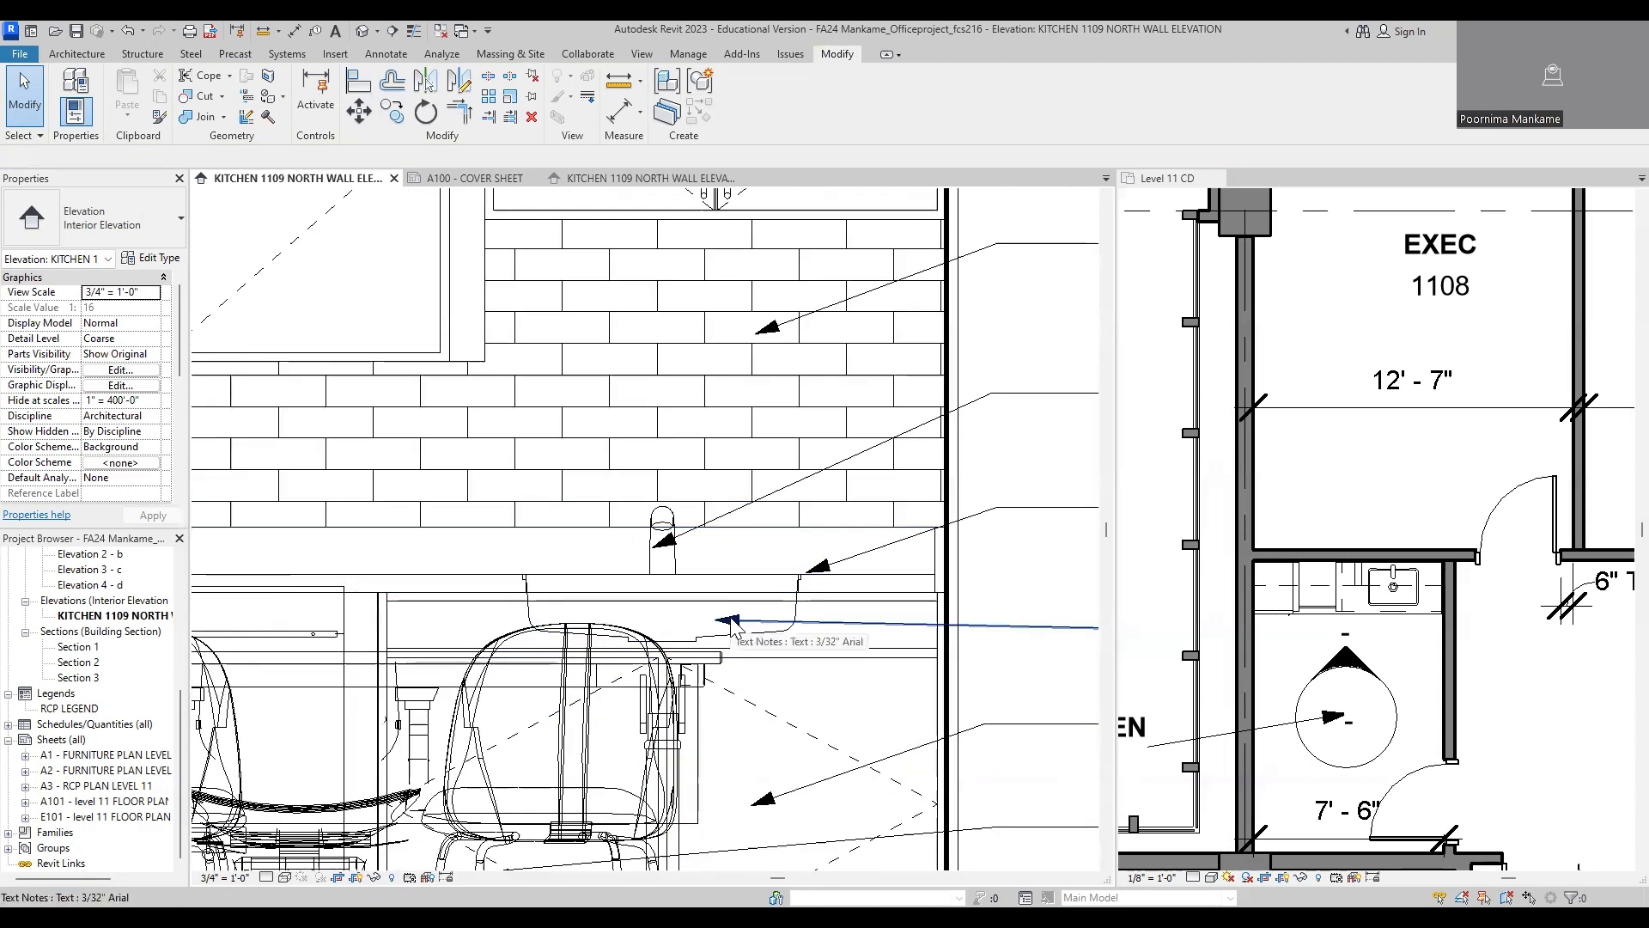
pyautogui.scroll(-2, 670, 606)
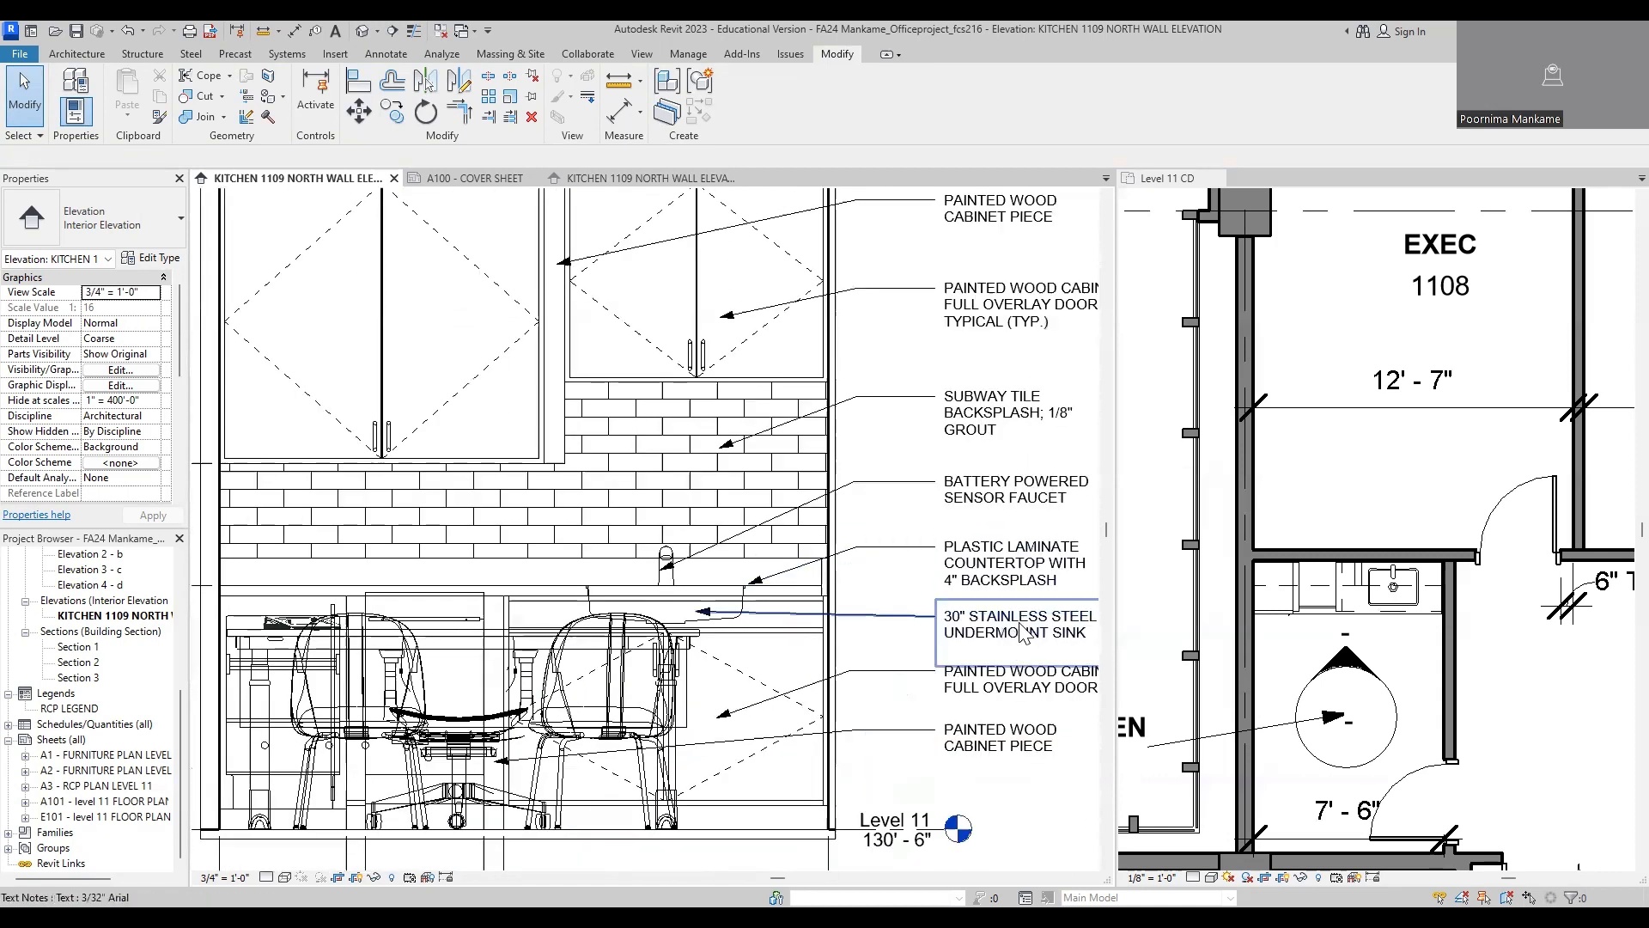
pyautogui.scroll(5, 668, 620)
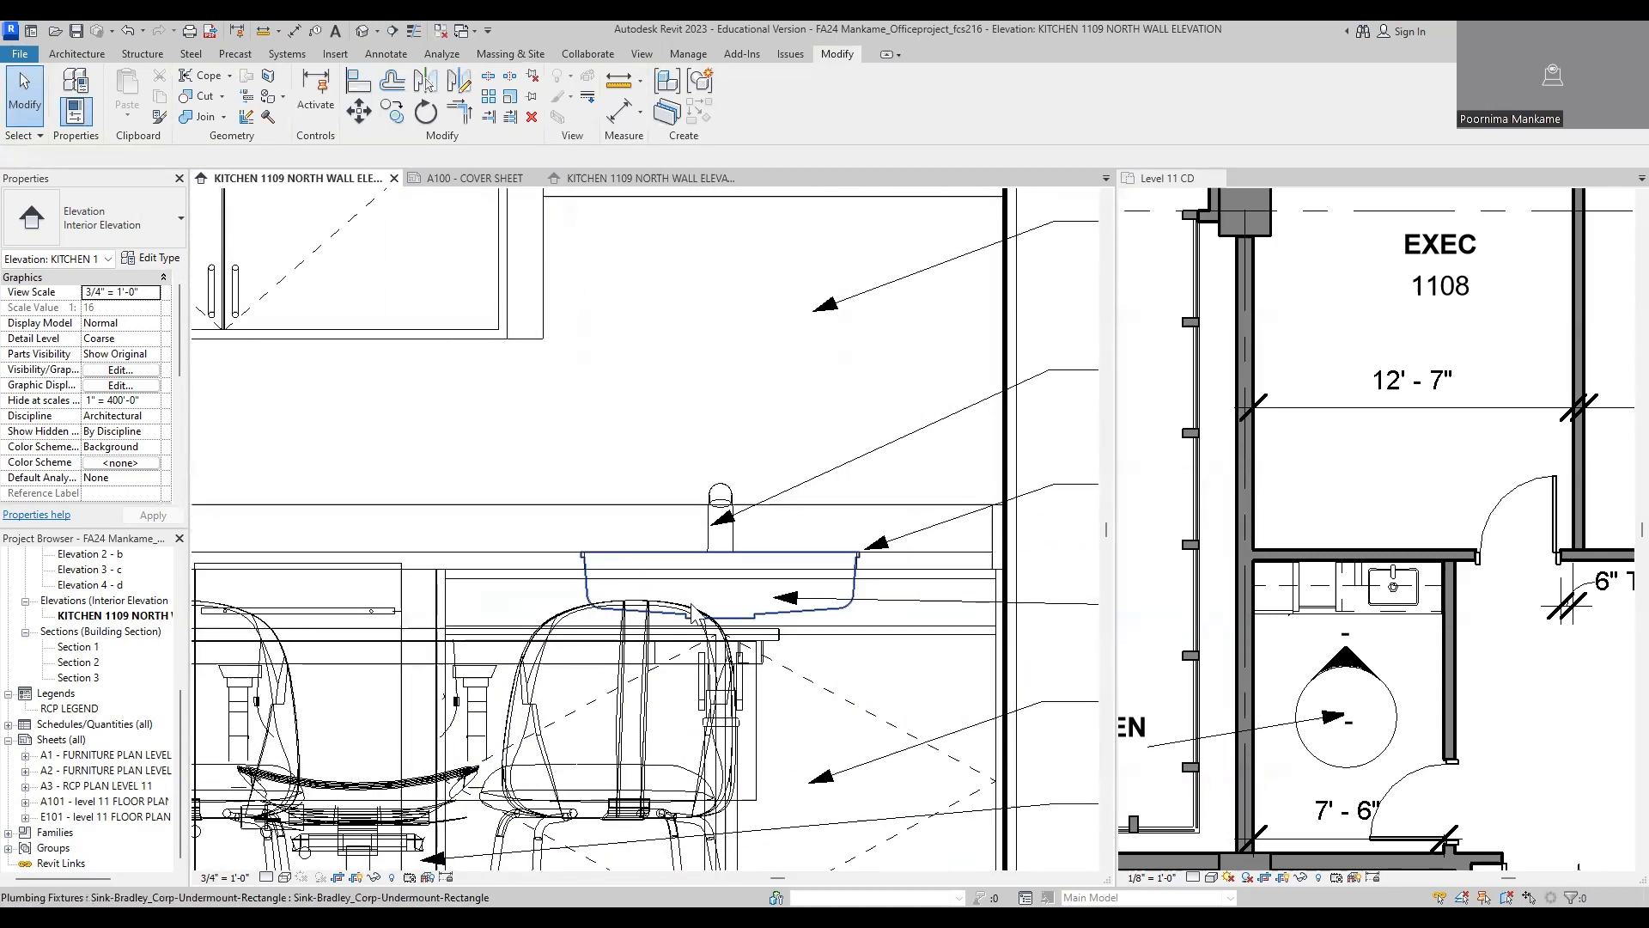
pyautogui.moveTo(679, 627); pyautogui.dragTo(646, 644, button='middle')
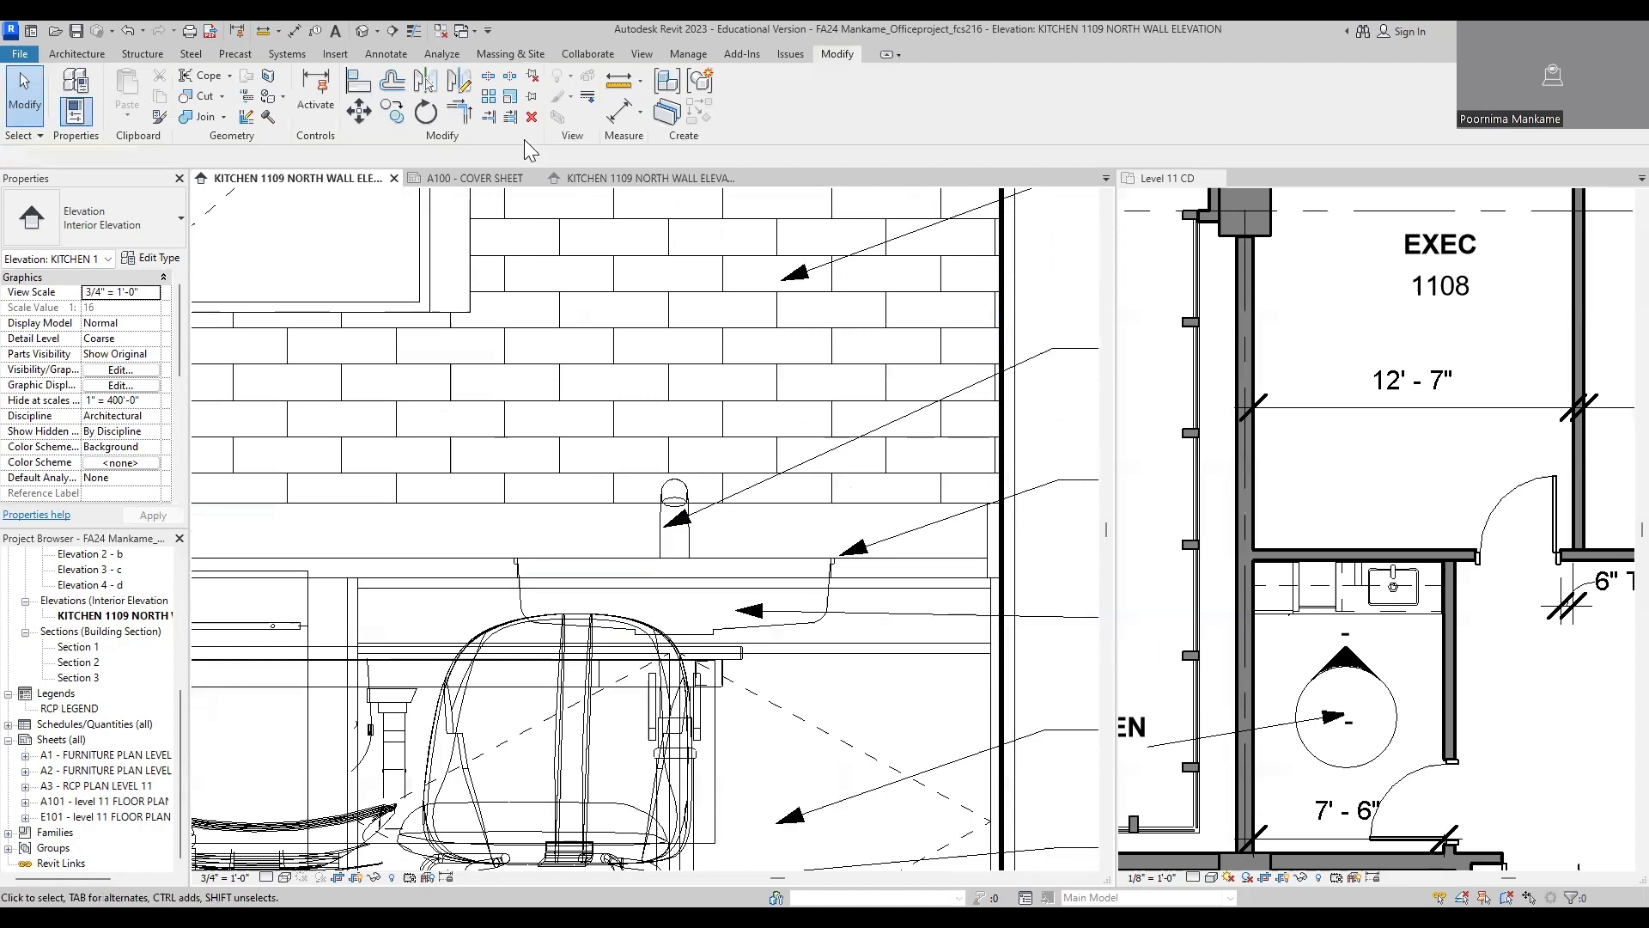
# Step: Trace the small lip at the undermount sink's upper left corner with detail lines in the <Hidden> line style
pyautogui.click(383, 53)
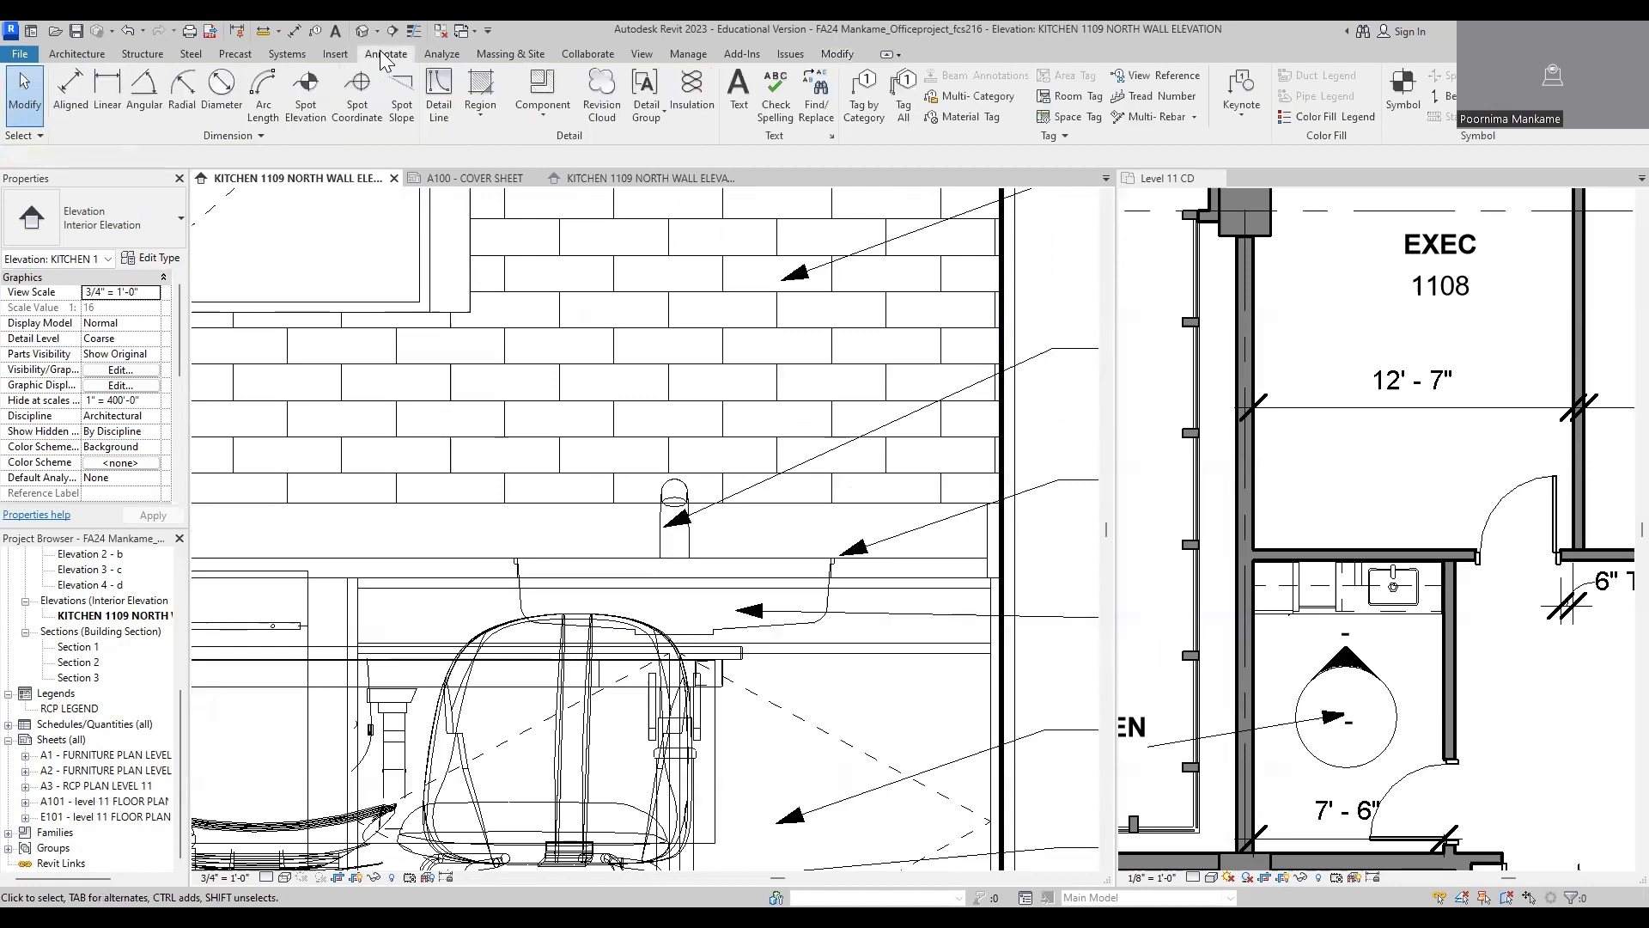
pyautogui.click(439, 107)
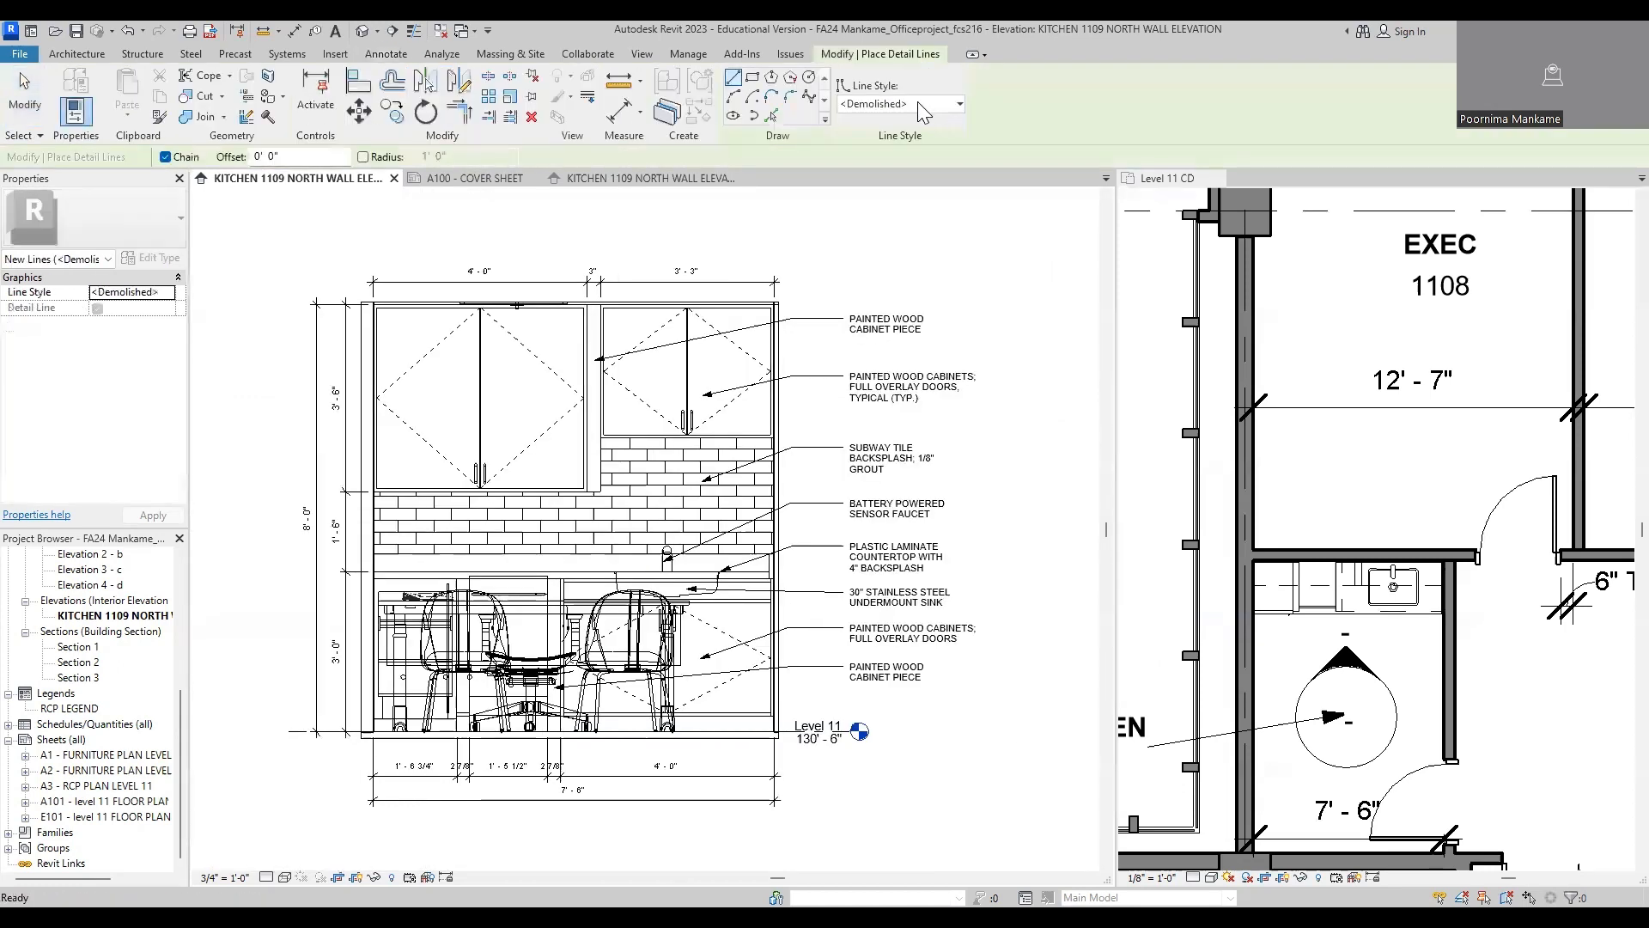
pyautogui.click(917, 101)
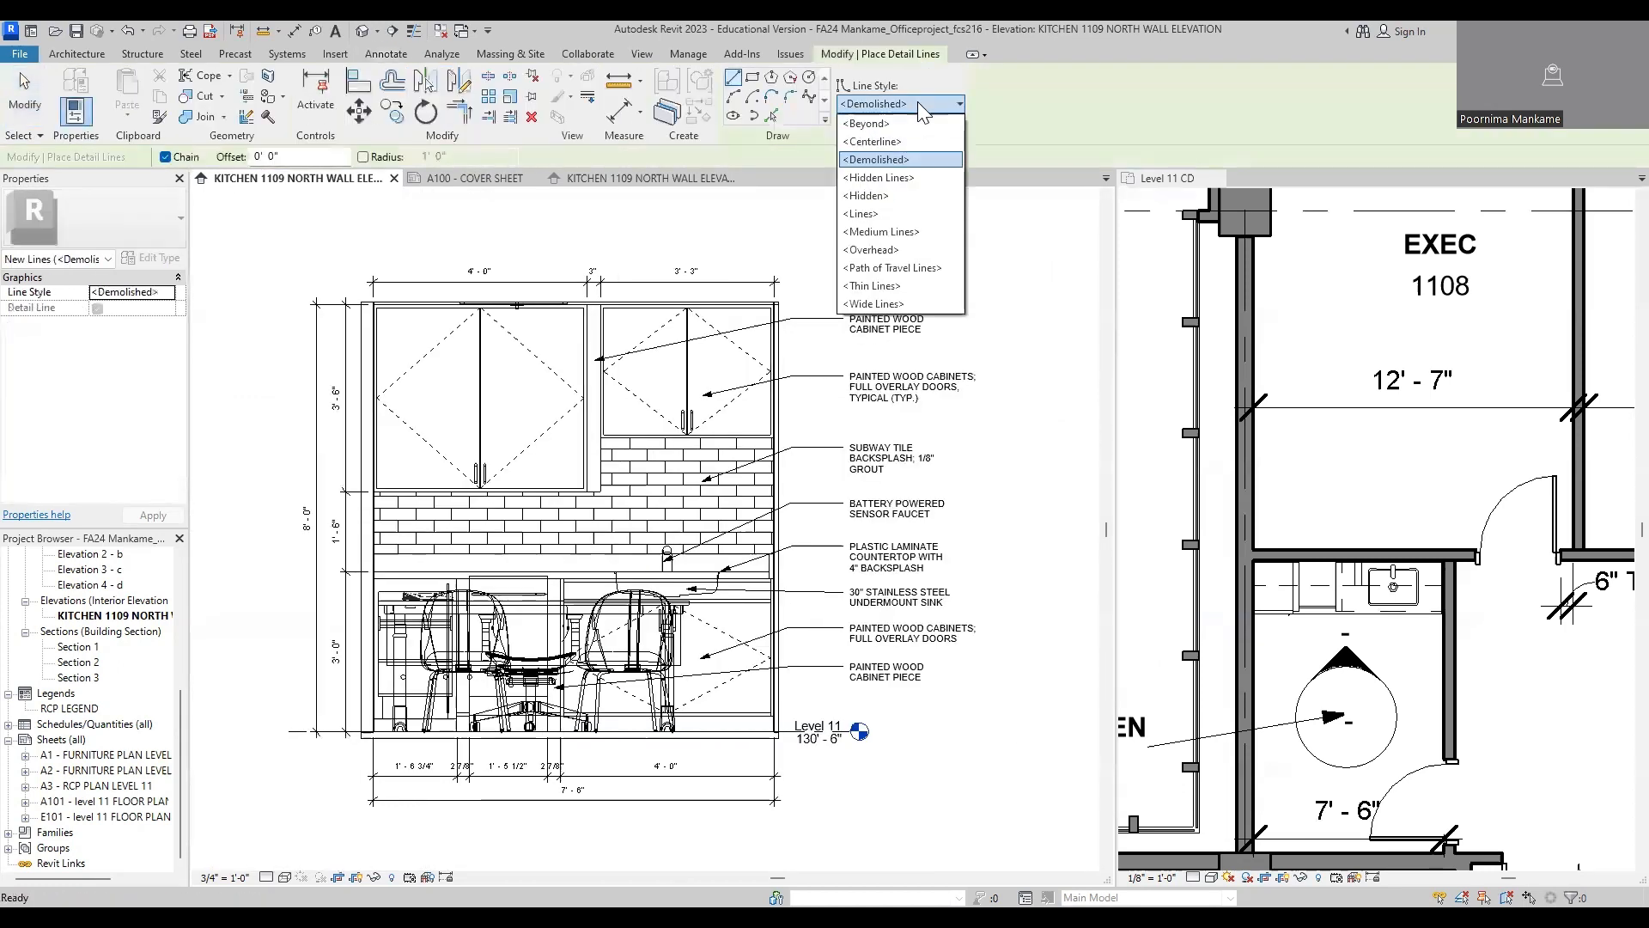
pyautogui.click(921, 197)
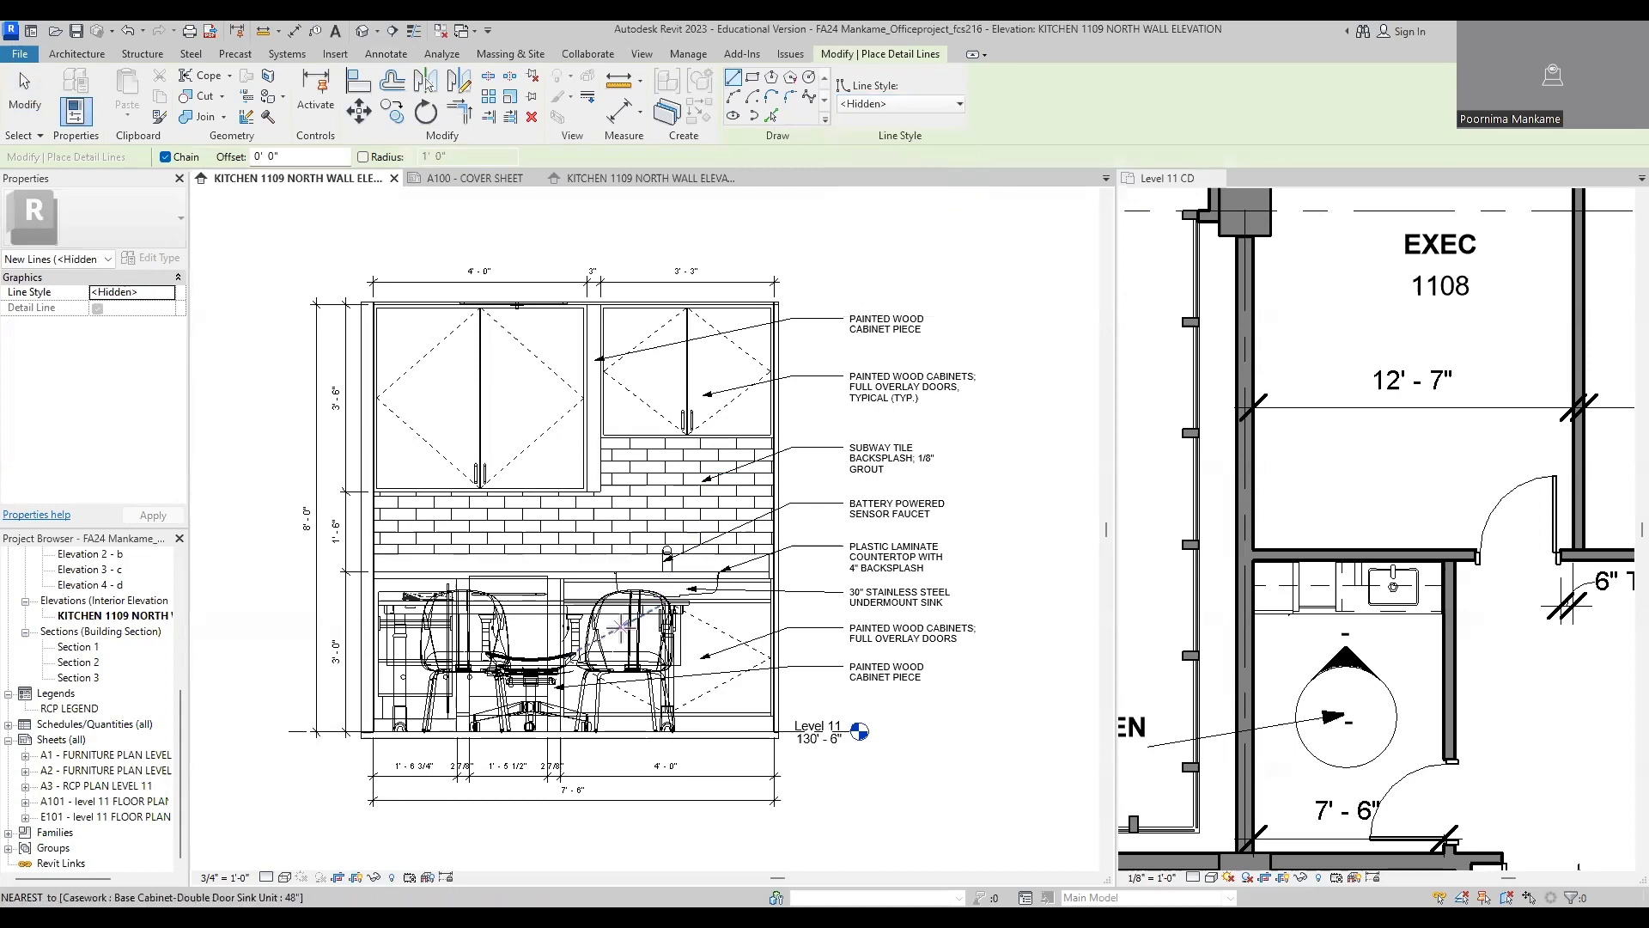
pyautogui.scroll(4, 632, 606)
pyautogui.scroll(6, 625, 595)
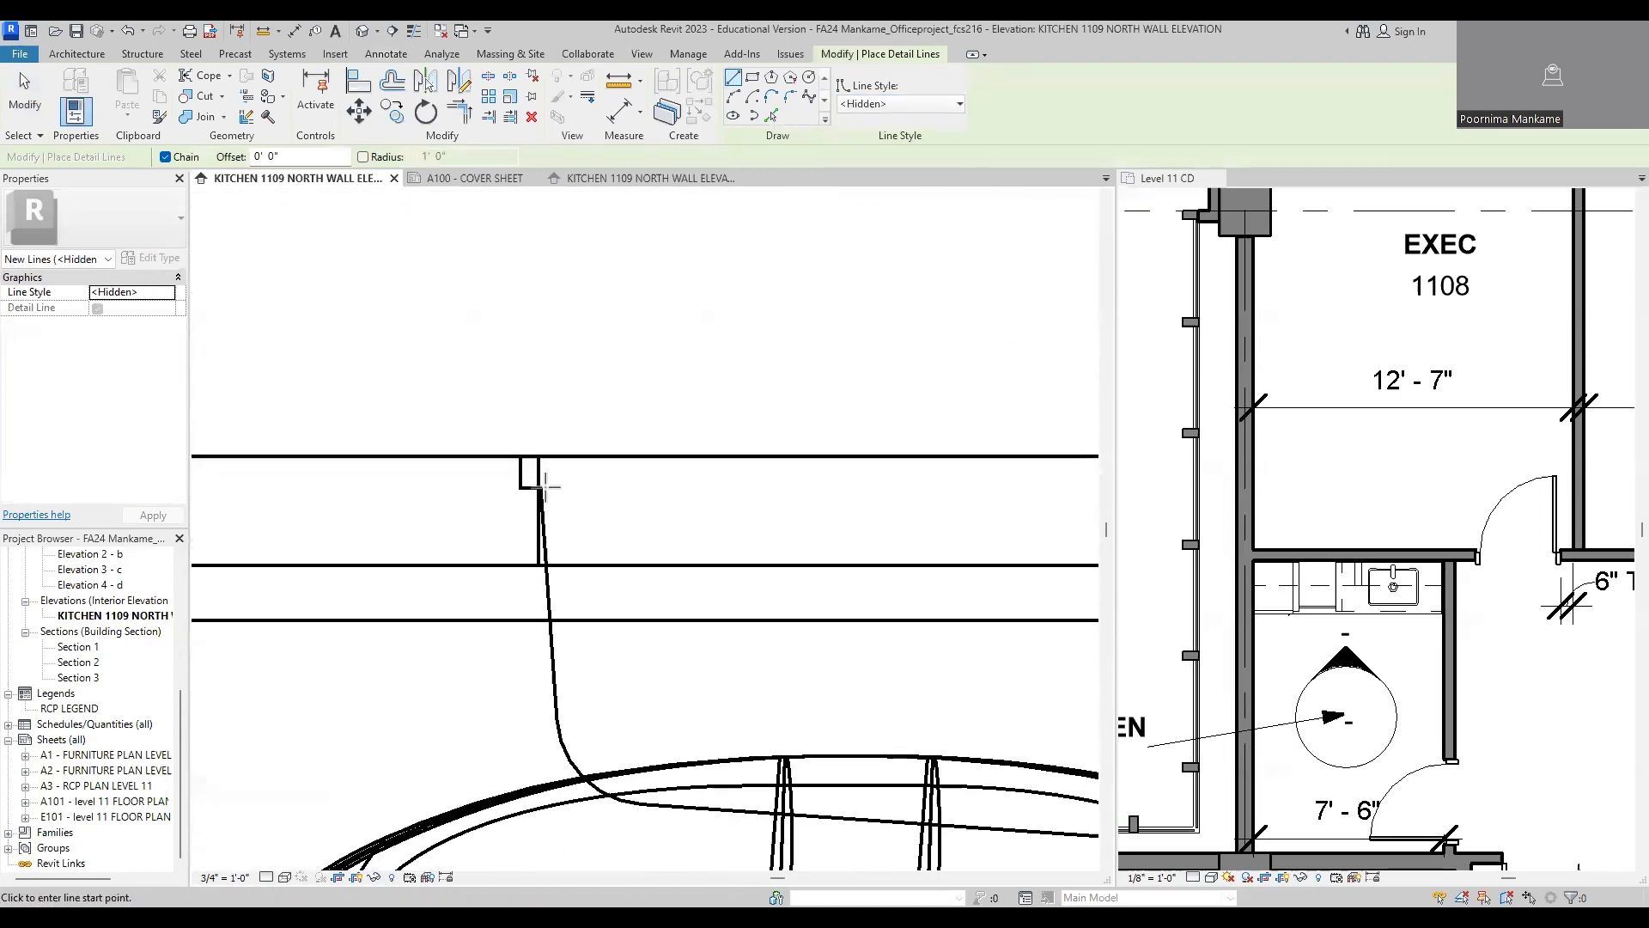
pyautogui.click(517, 452)
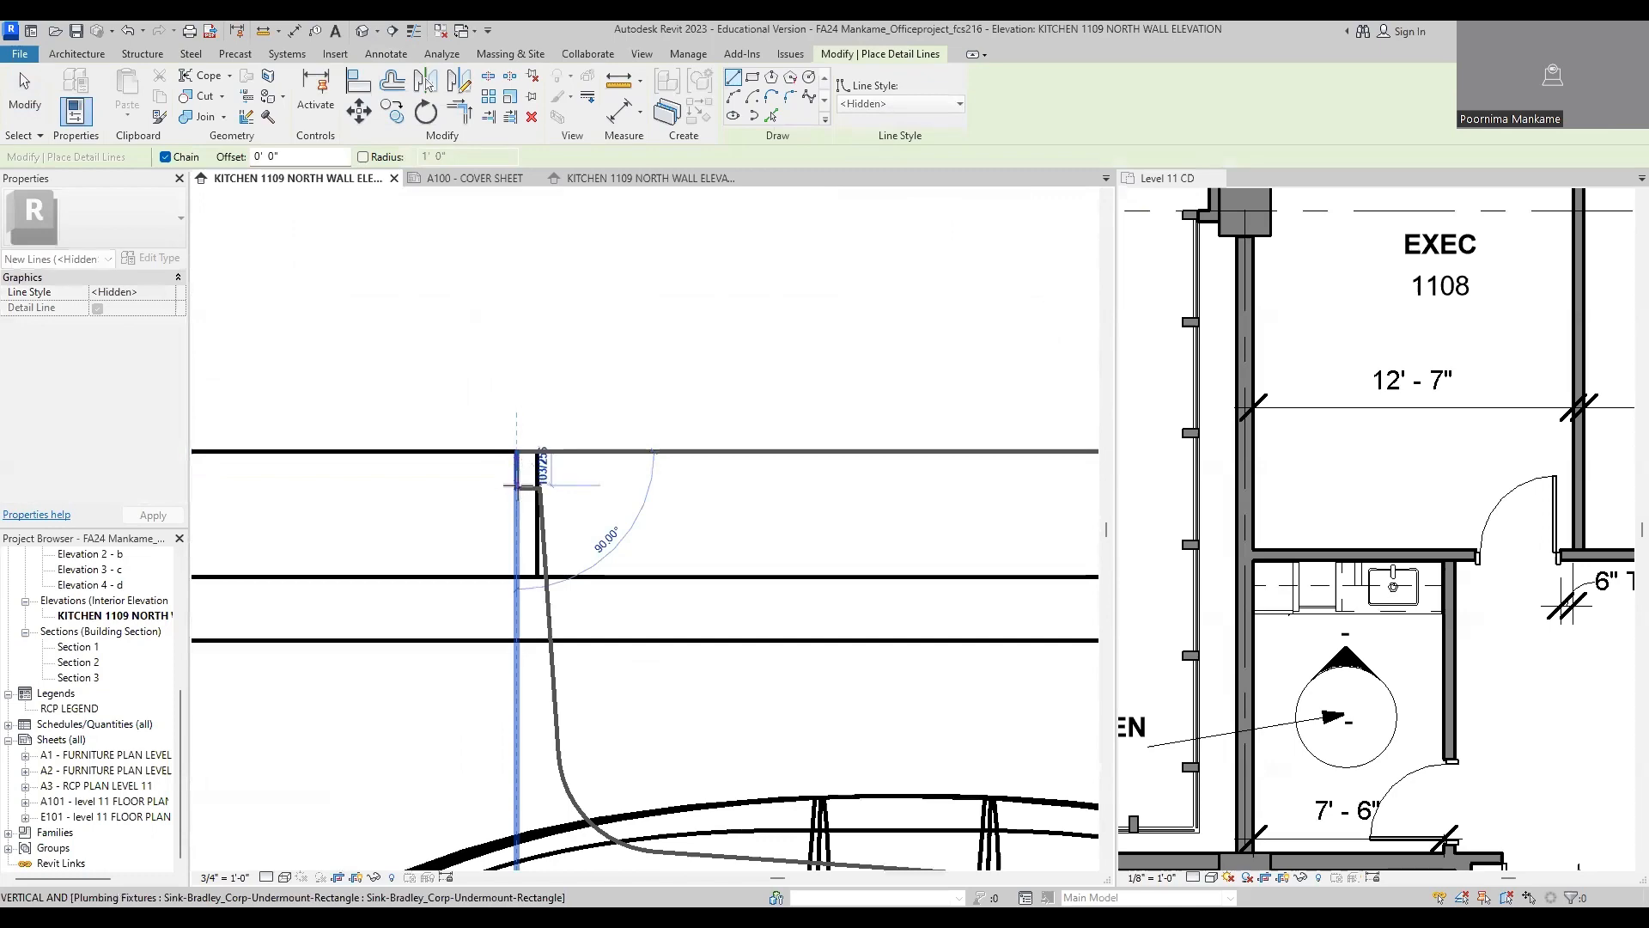
pyautogui.click(516, 487)
pyautogui.click(539, 487)
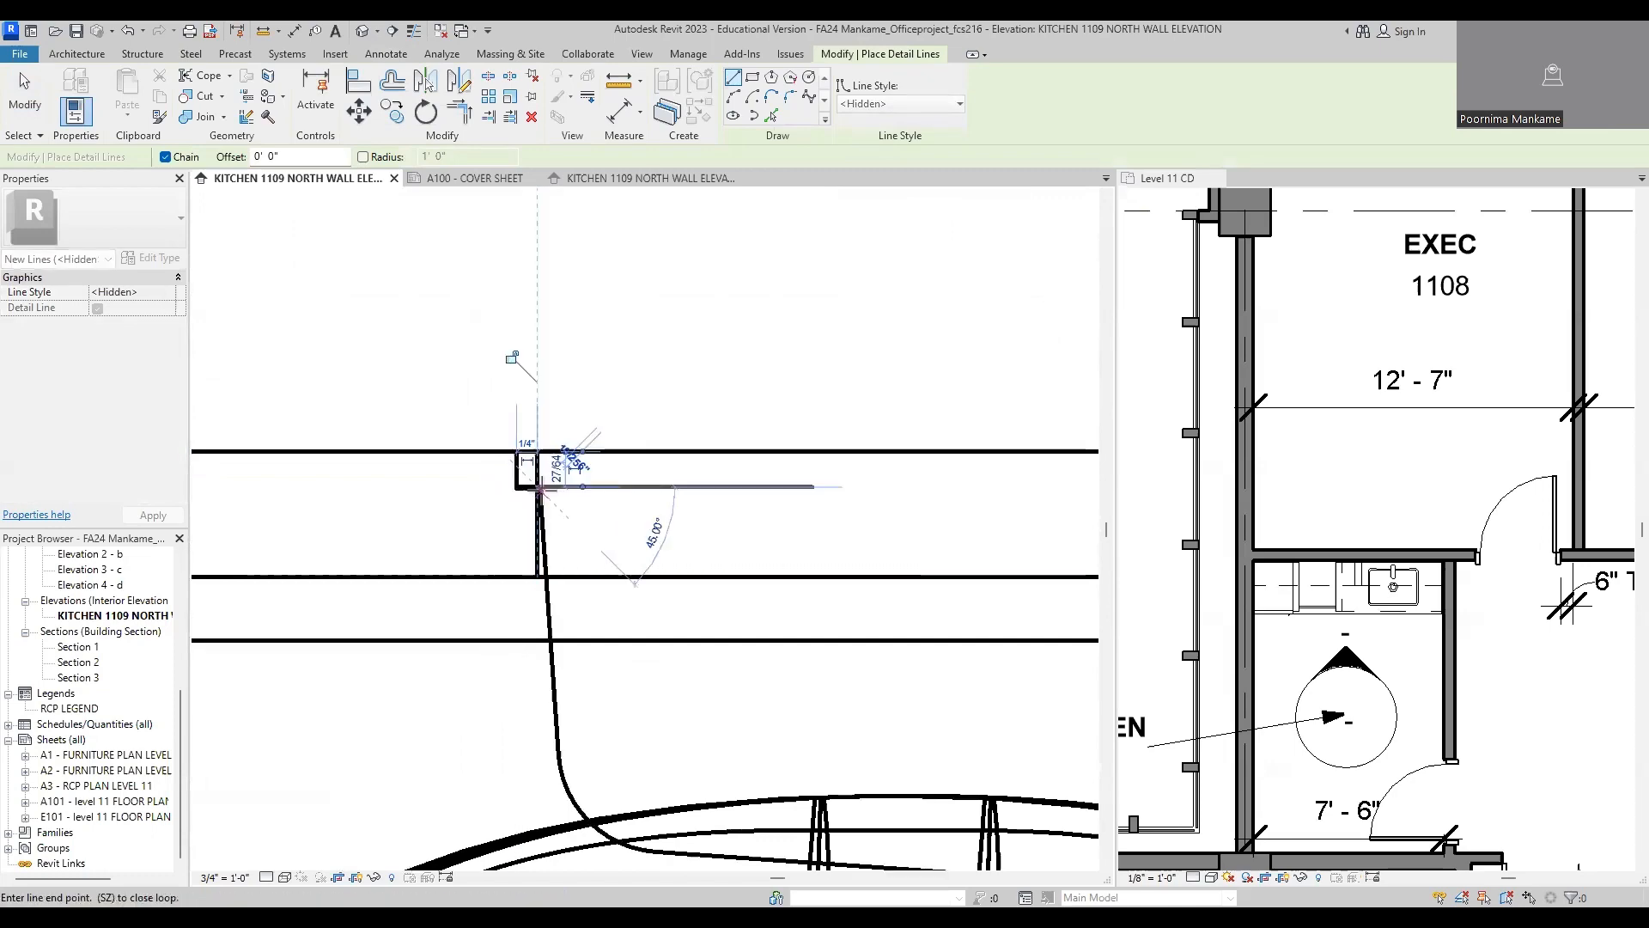
# Step: Trace the undermount sink's slanted left side with a detail line and its rounded lower left corner with an arc
pyautogui.scroll(-1, 571, 415)
pyautogui.scroll(-2, 570, 584)
pyautogui.scroll(4, 574, 591)
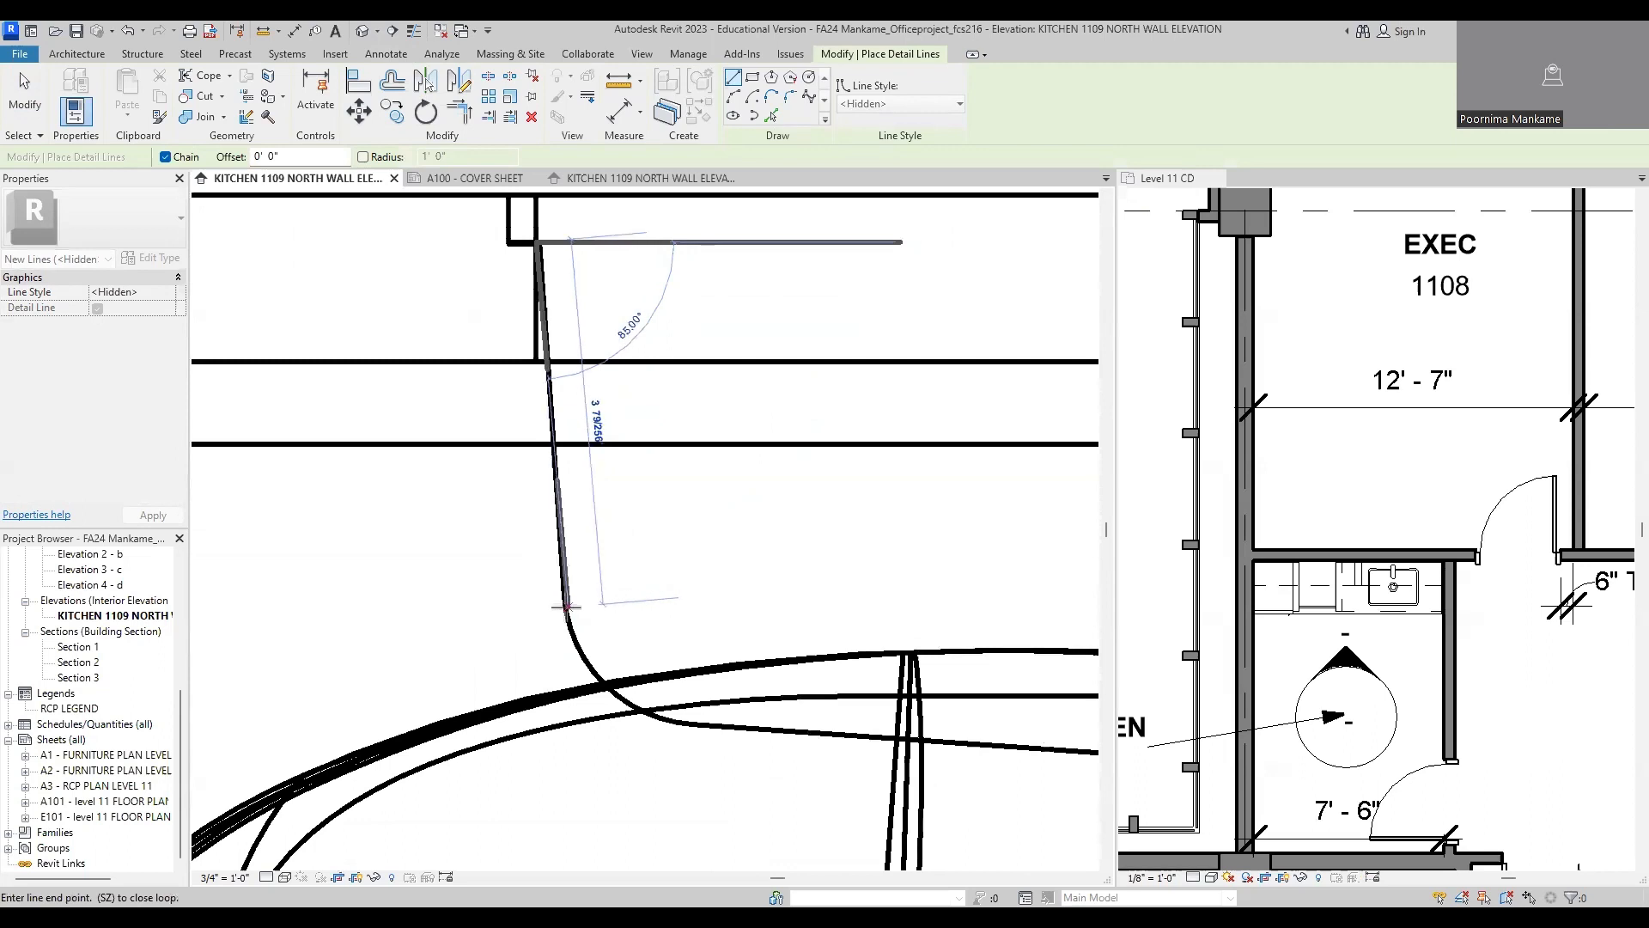
pyautogui.click(565, 607)
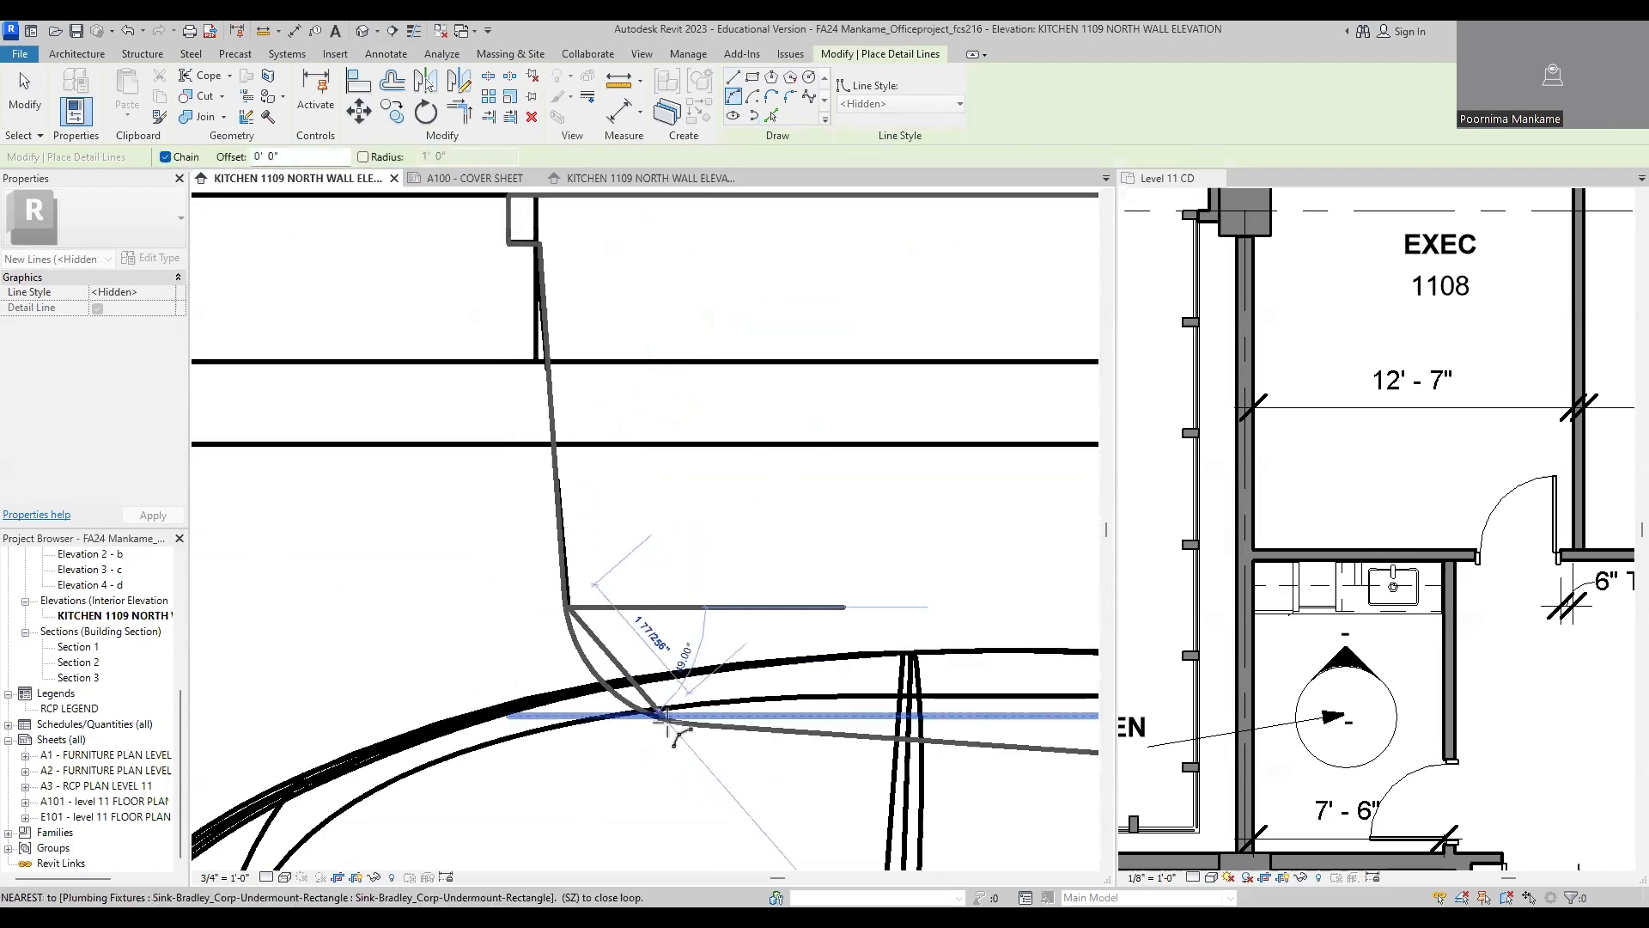
pyautogui.scroll(5, 665, 718)
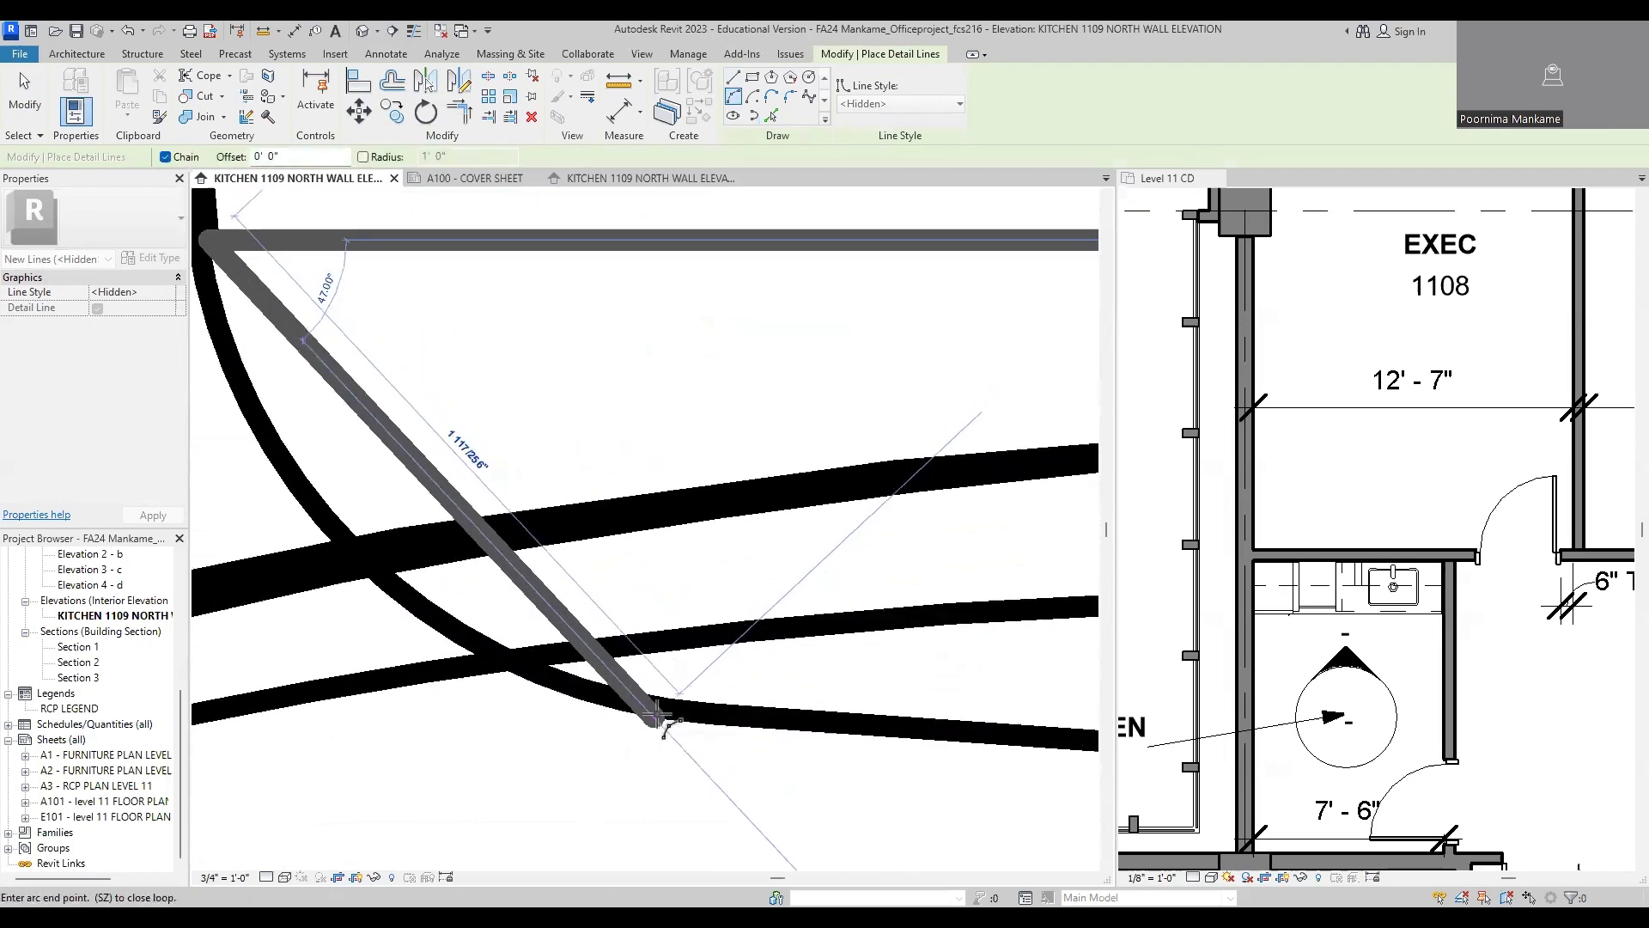
pyautogui.click(656, 716)
pyautogui.click(403, 588)
pyautogui.scroll(-4, 357, 529)
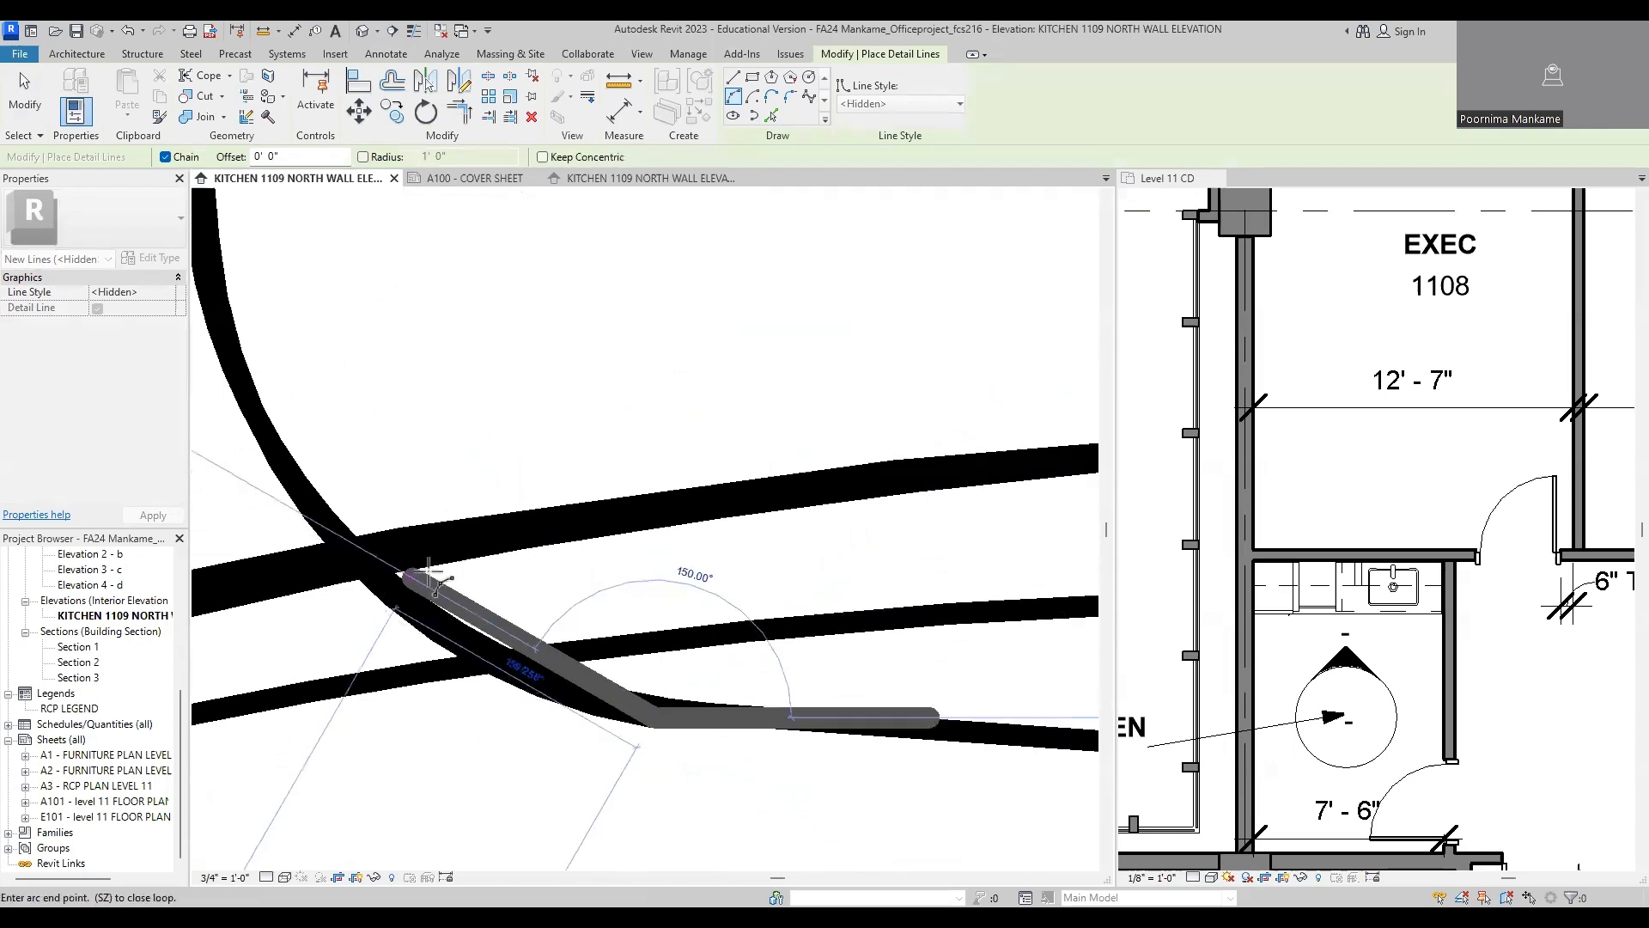
# Step: Trace the sink's sloping bottom with straight detail lines, around the drain recess and up to the lower right corner curve
pyautogui.scroll(-4, 970, 724)
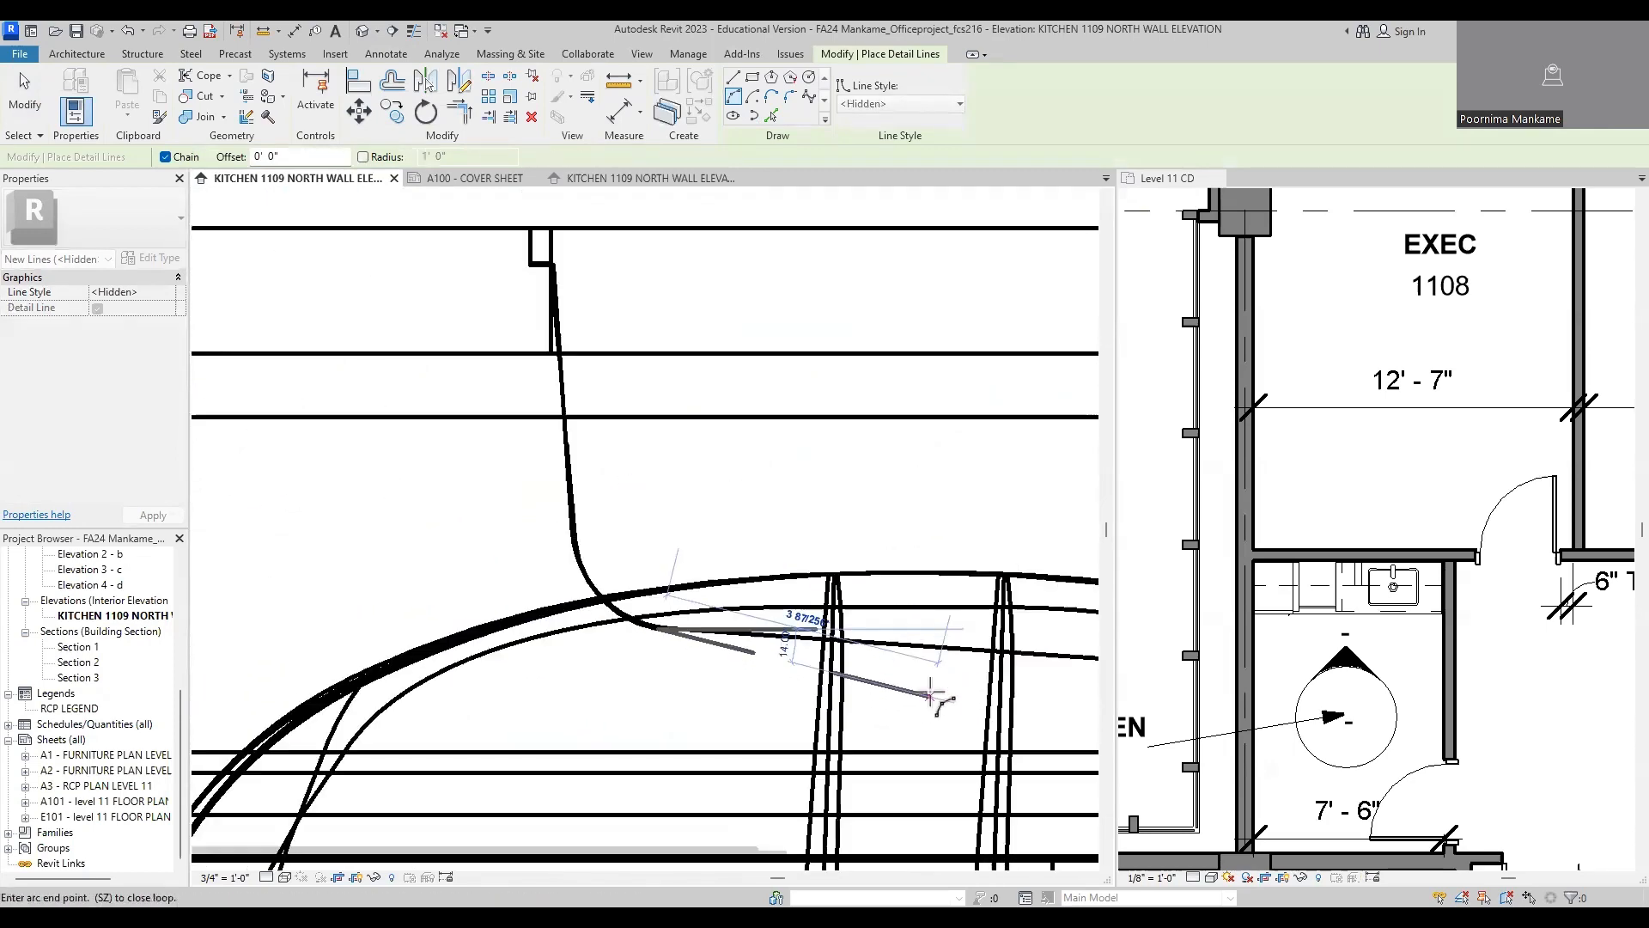
pyautogui.scroll(3, 589, 674)
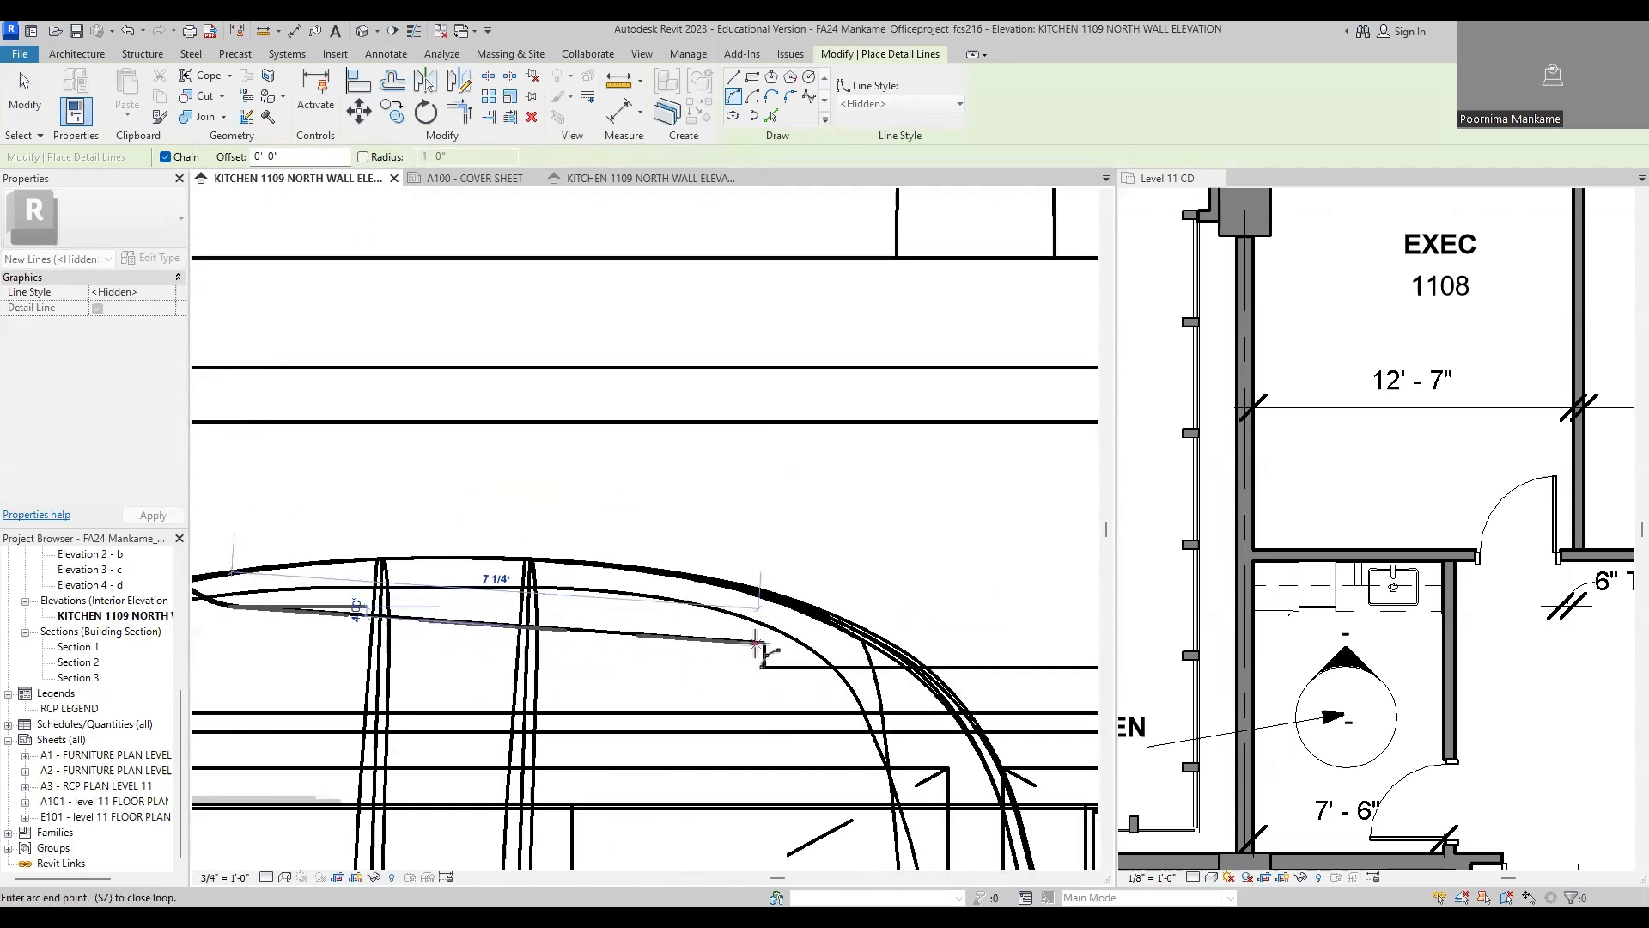
pyautogui.click(763, 643)
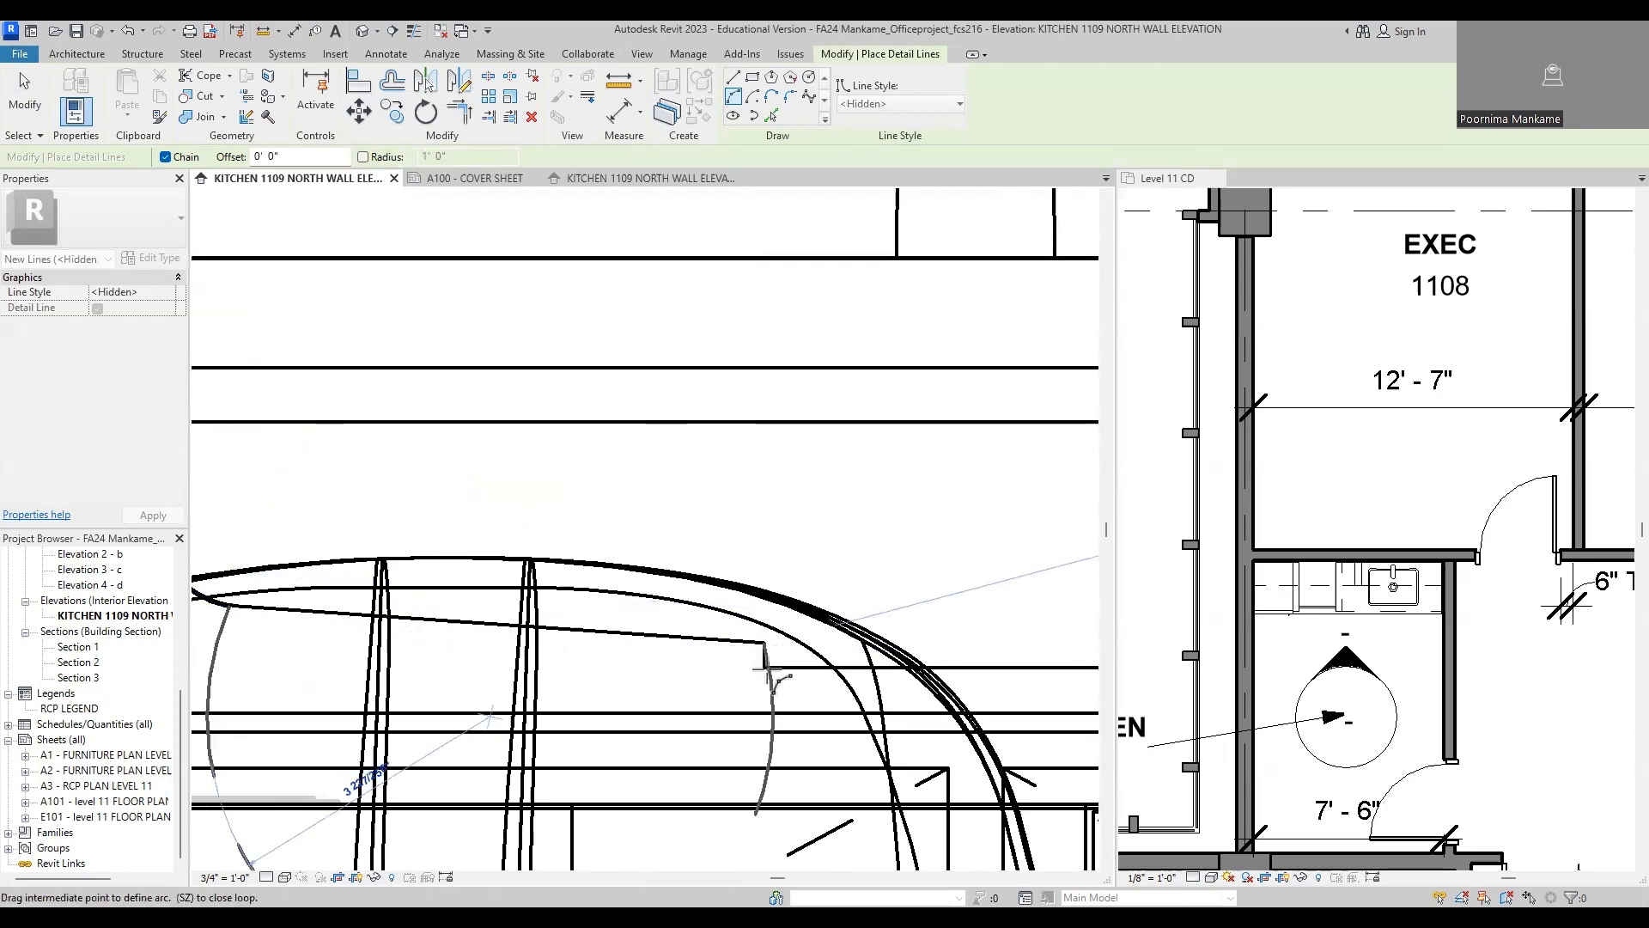
pyautogui.scroll(-2, 829, 649)
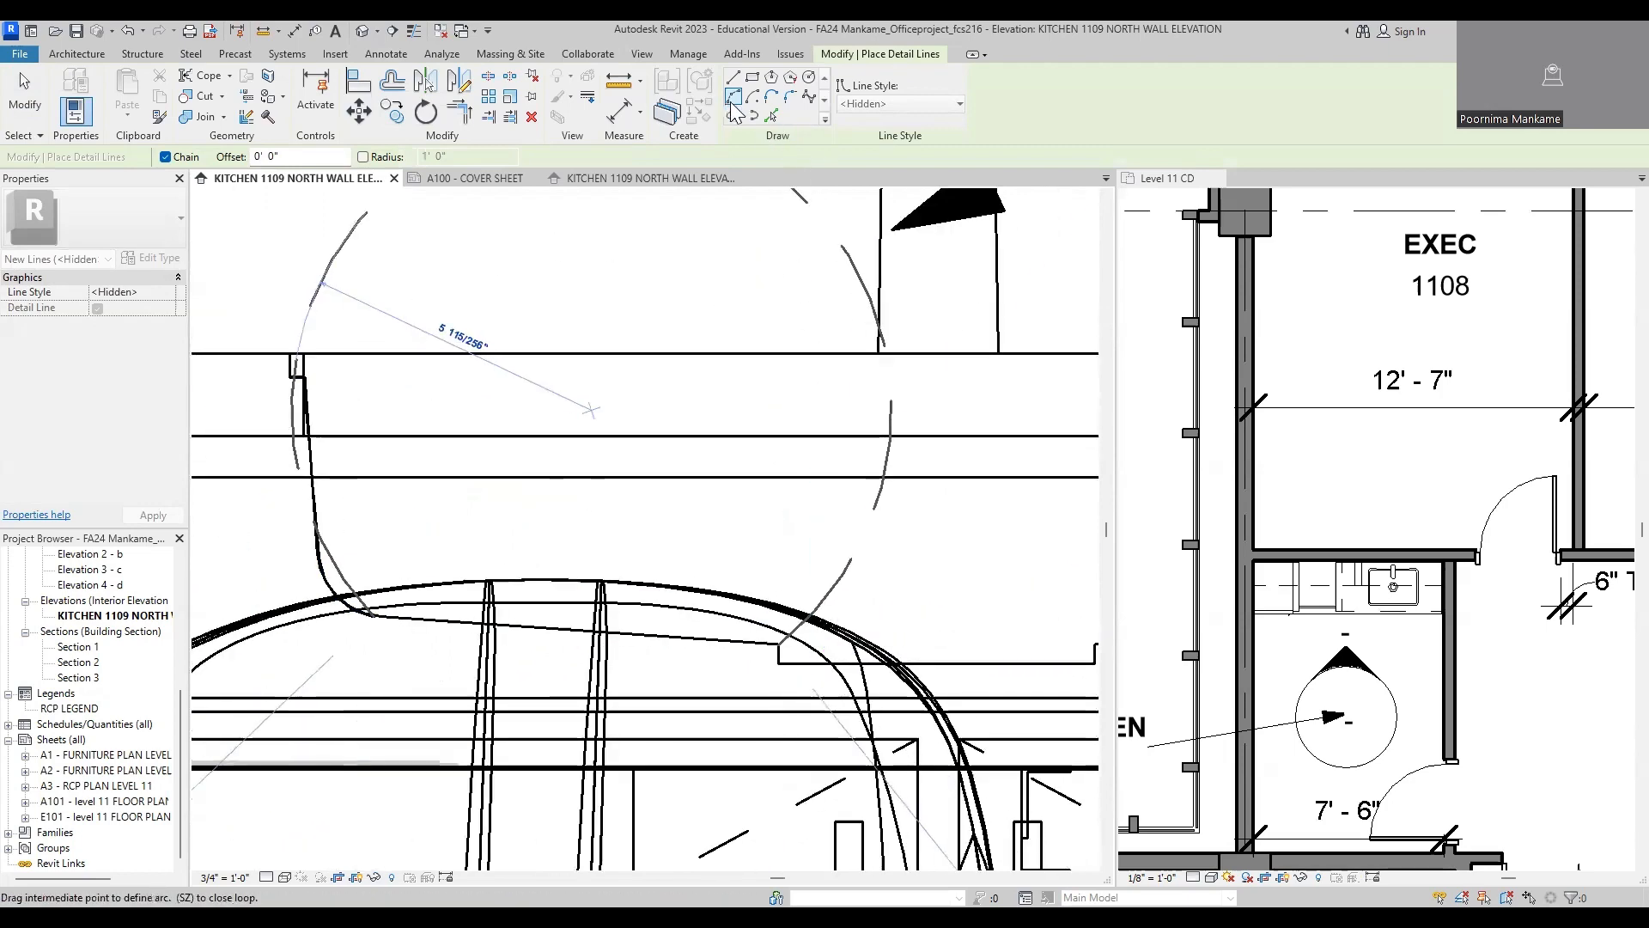
pyautogui.click(732, 77)
pyautogui.scroll(2, 738, 618)
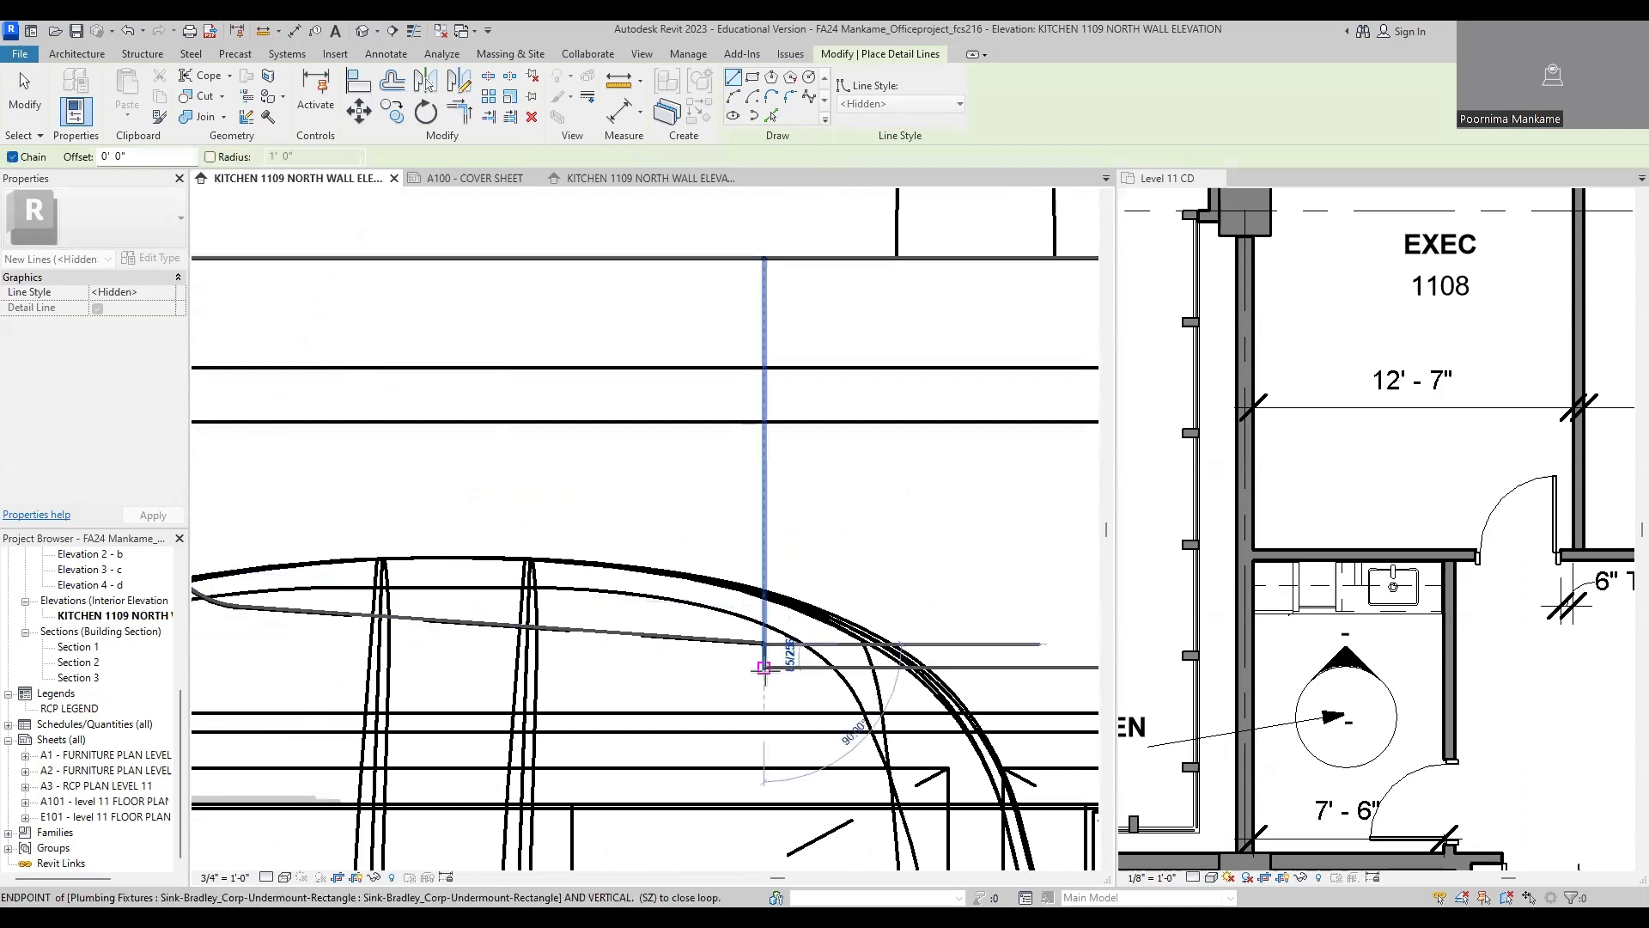
pyautogui.click(763, 665)
pyautogui.scroll(-3, 657, 666)
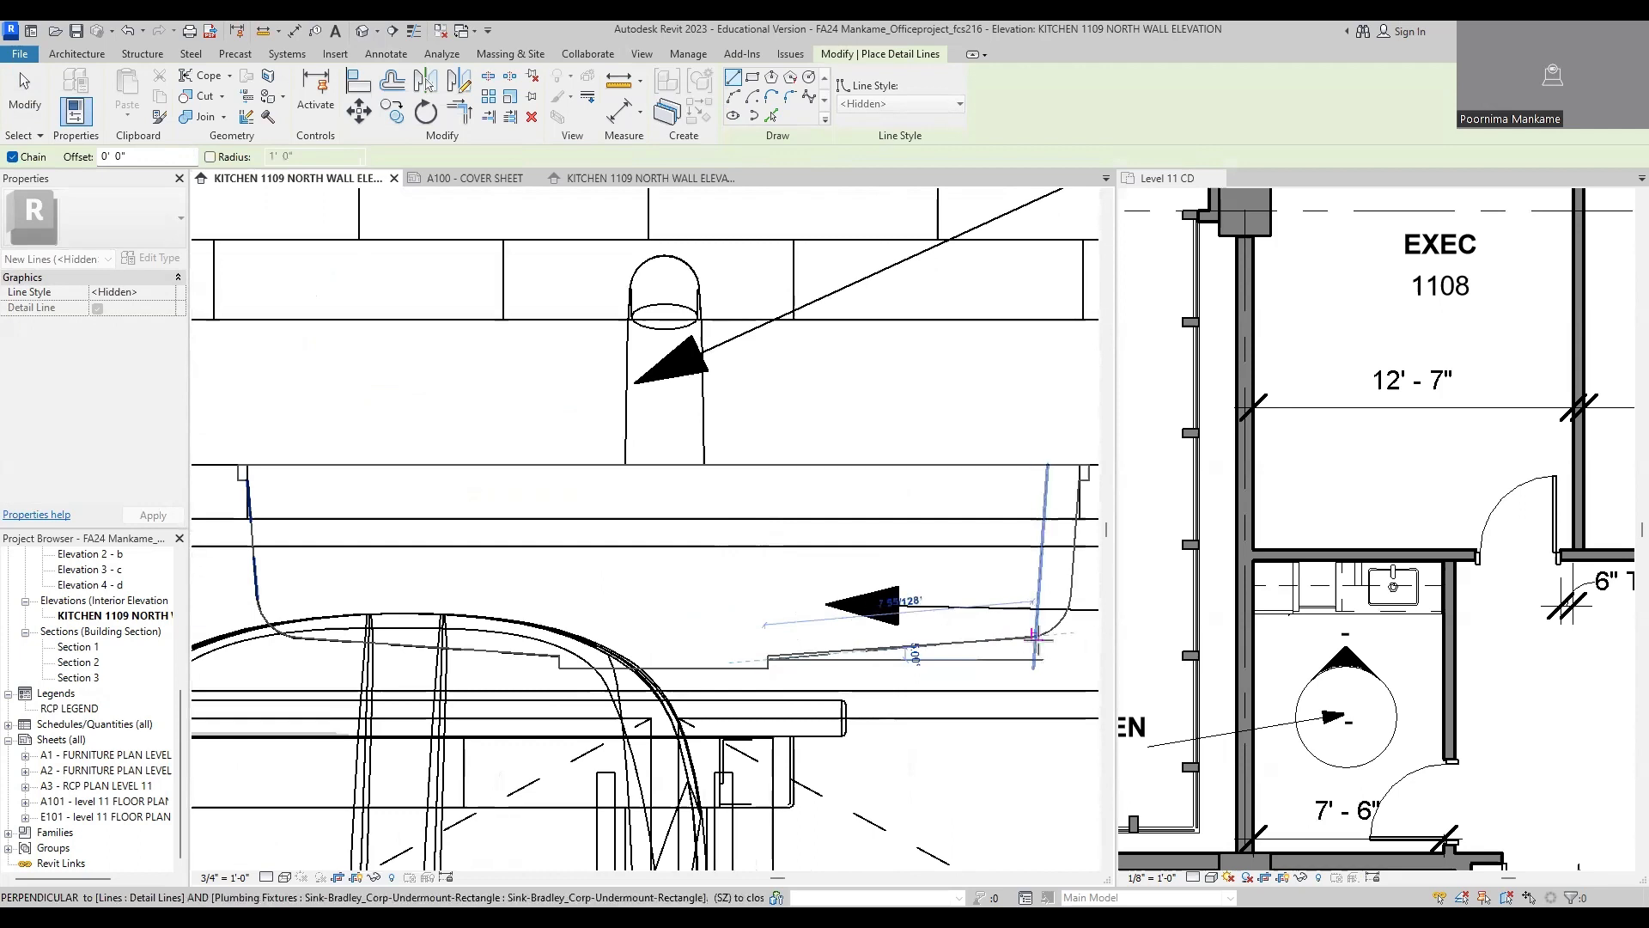
pyautogui.click(1035, 636)
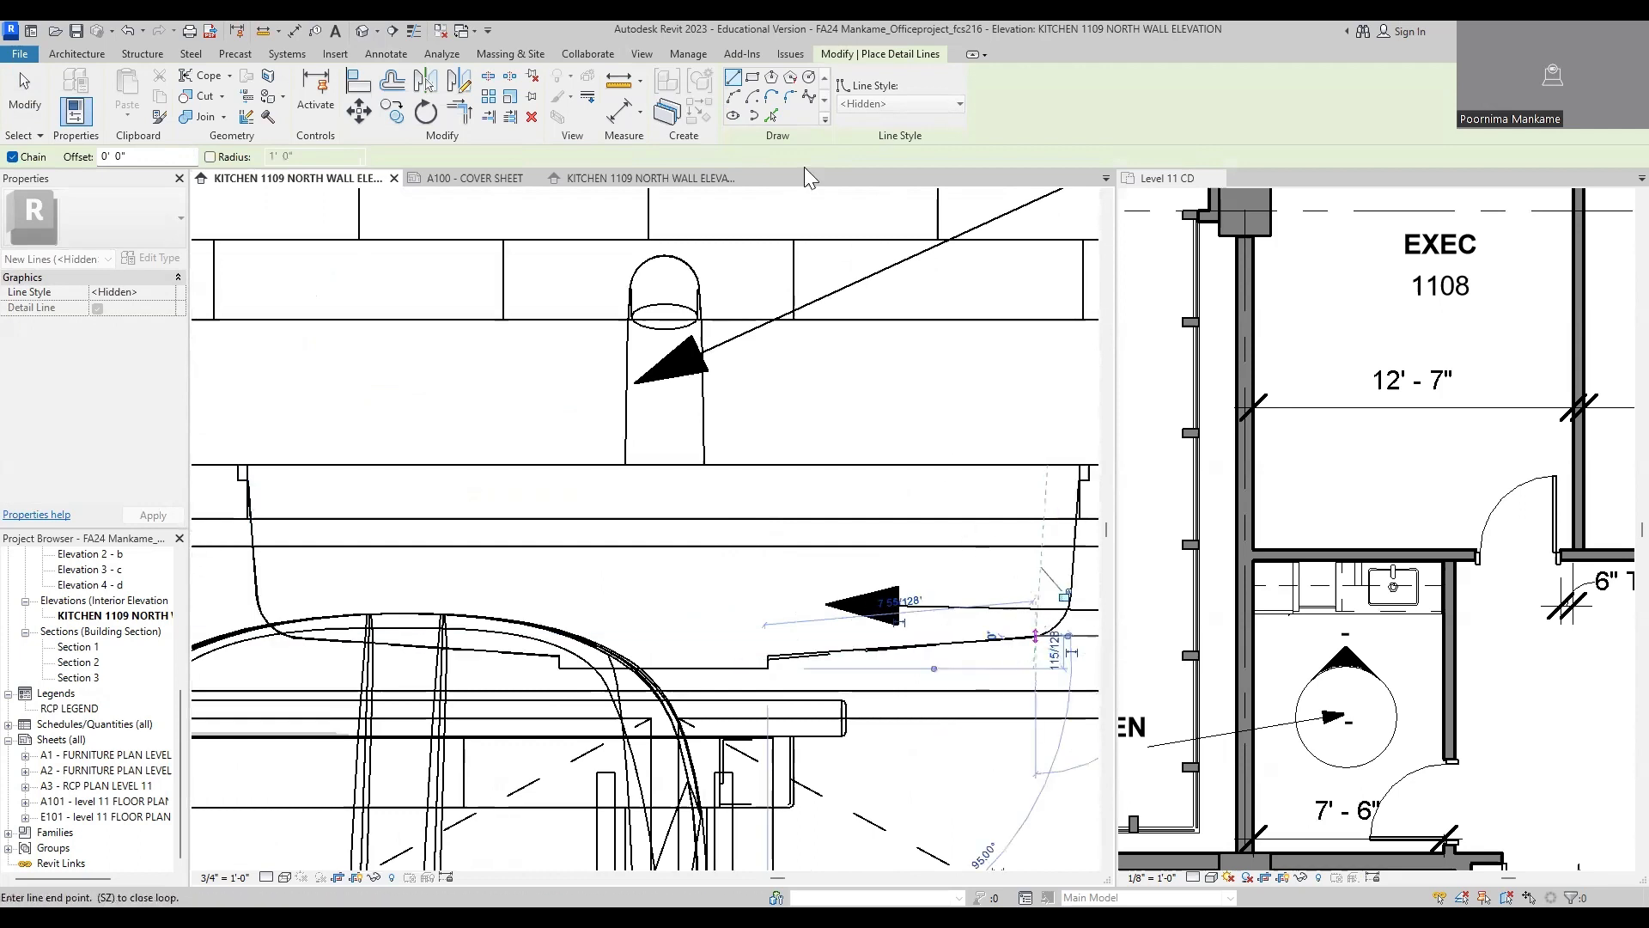
# Step: Trace the sink's rounded lower right corner with a Start-End-Radius arc in the <Hidden> line style
pyautogui.click(732, 96)
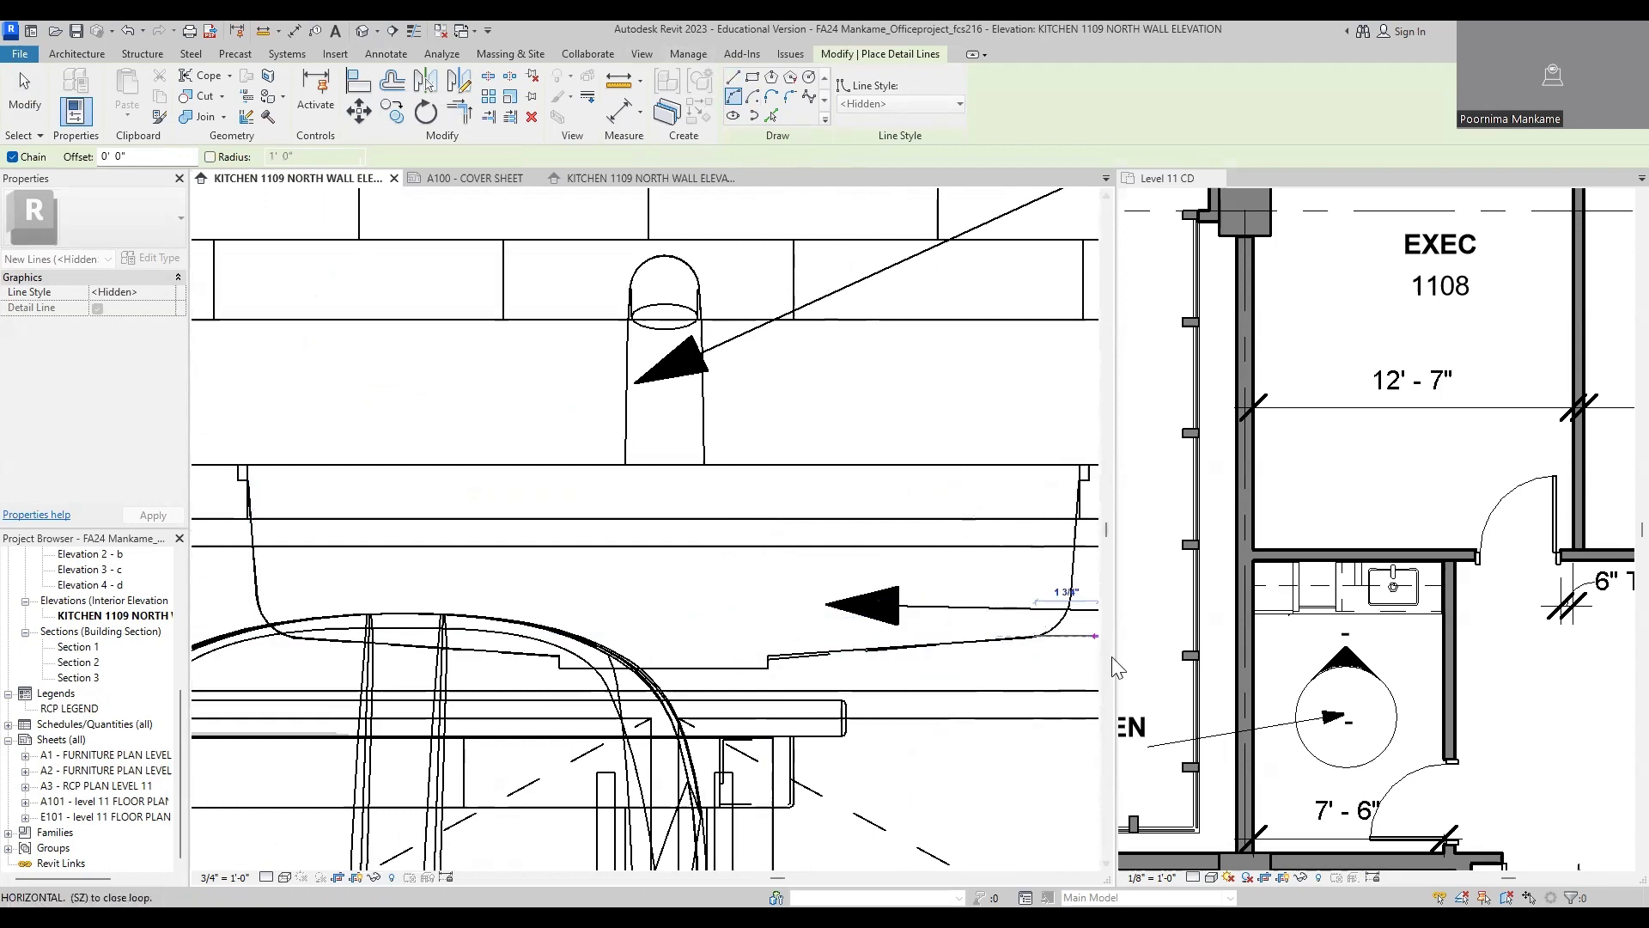
pyautogui.scroll(3, 1061, 610)
pyautogui.click(1065, 594)
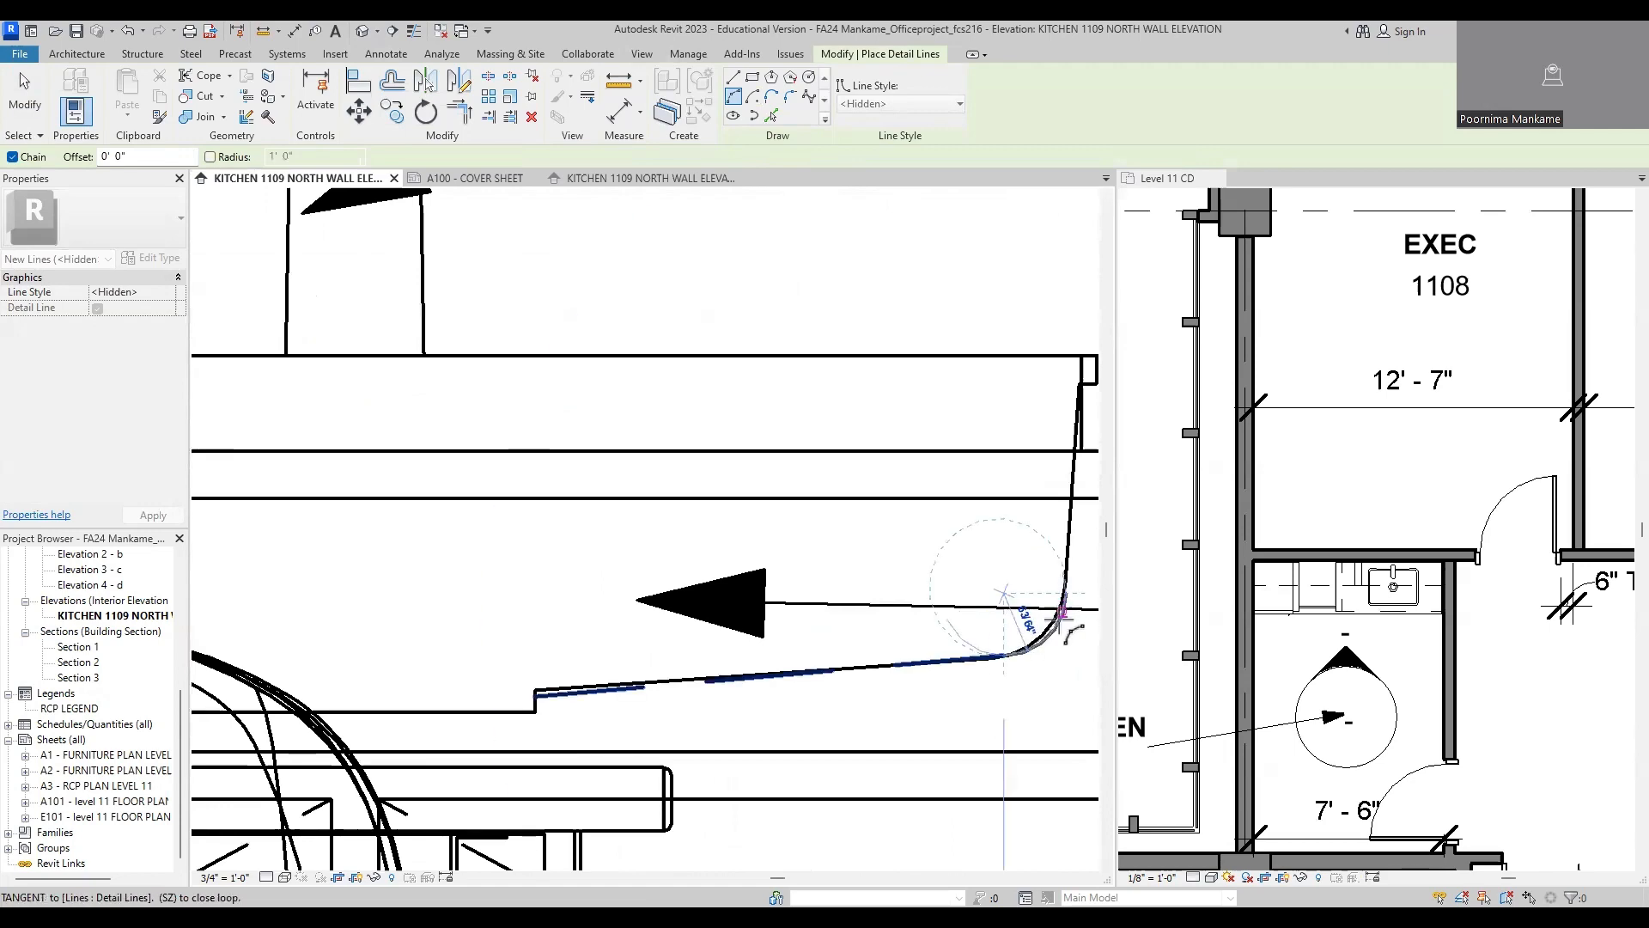
pyautogui.scroll(2, 1048, 637)
pyautogui.click(1046, 634)
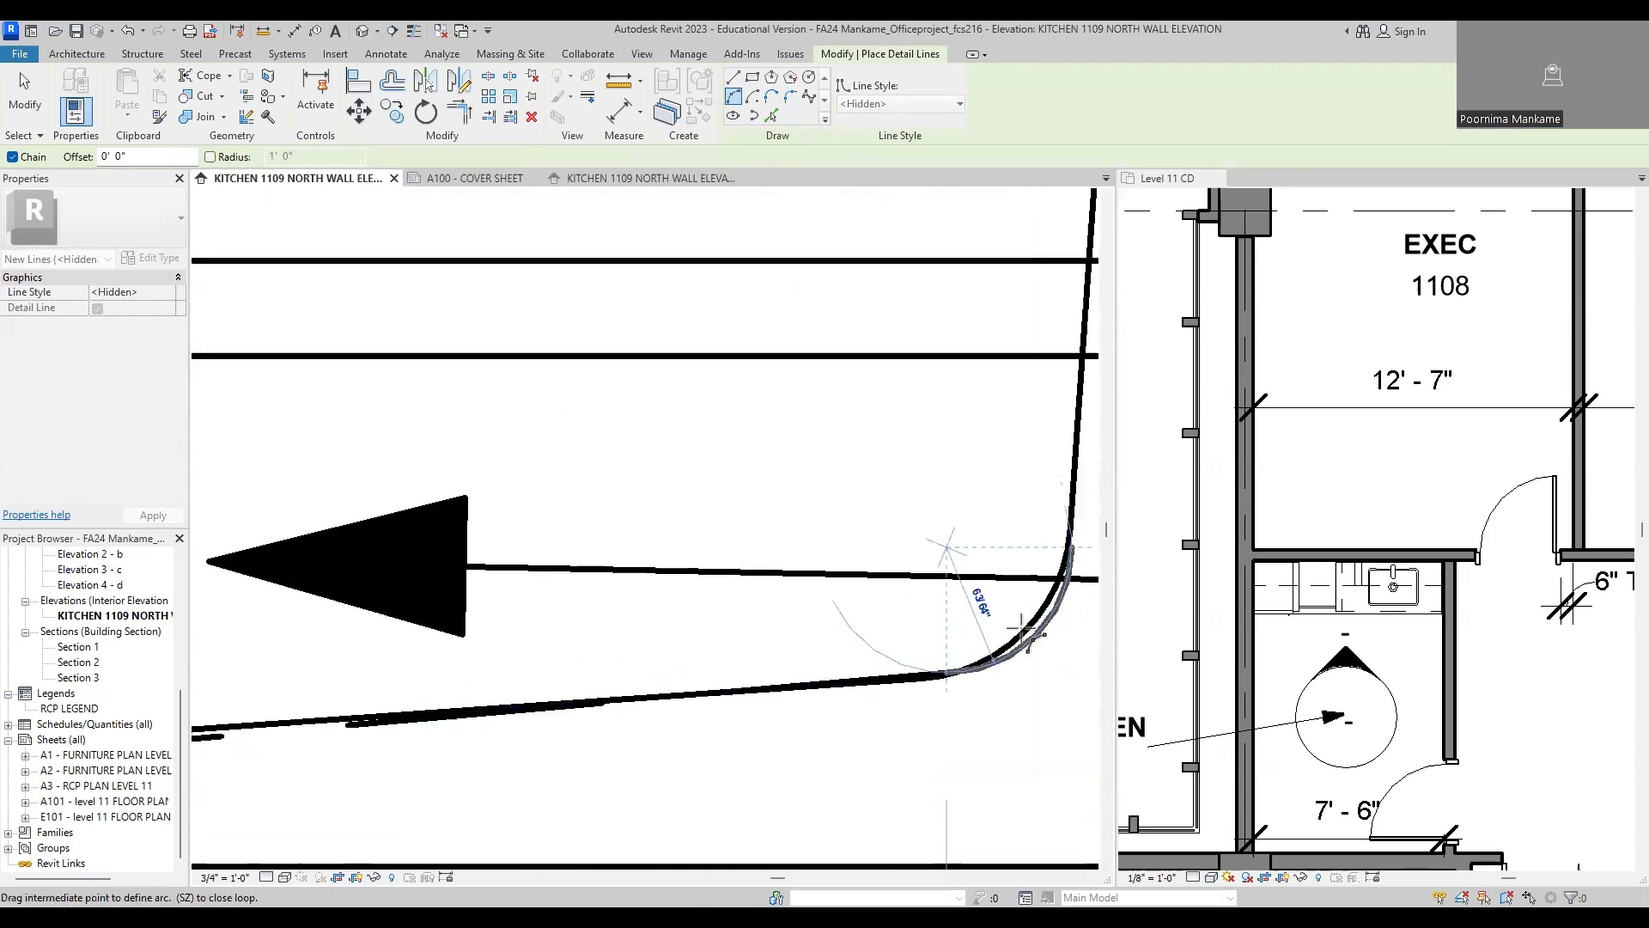
pyautogui.scroll(-4, 919, 653)
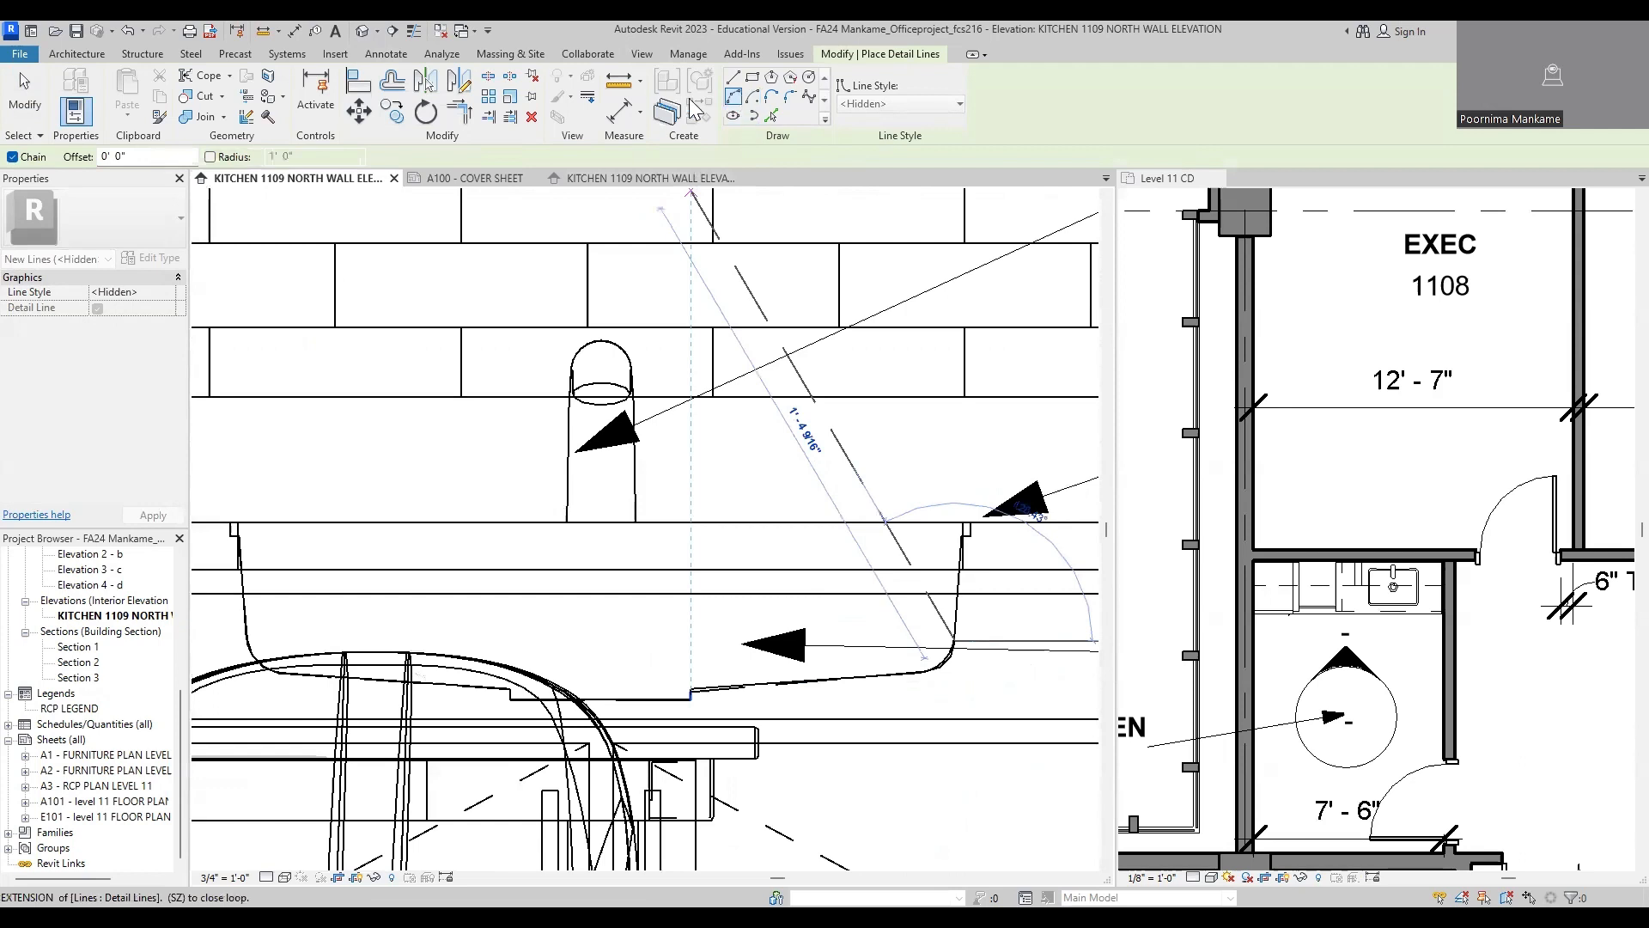
# Step: Trace the sink's slanted right side and the small lip at its upper right corner with detail lines, and end the line chain
pyautogui.click(733, 77)
pyautogui.scroll(3, 954, 506)
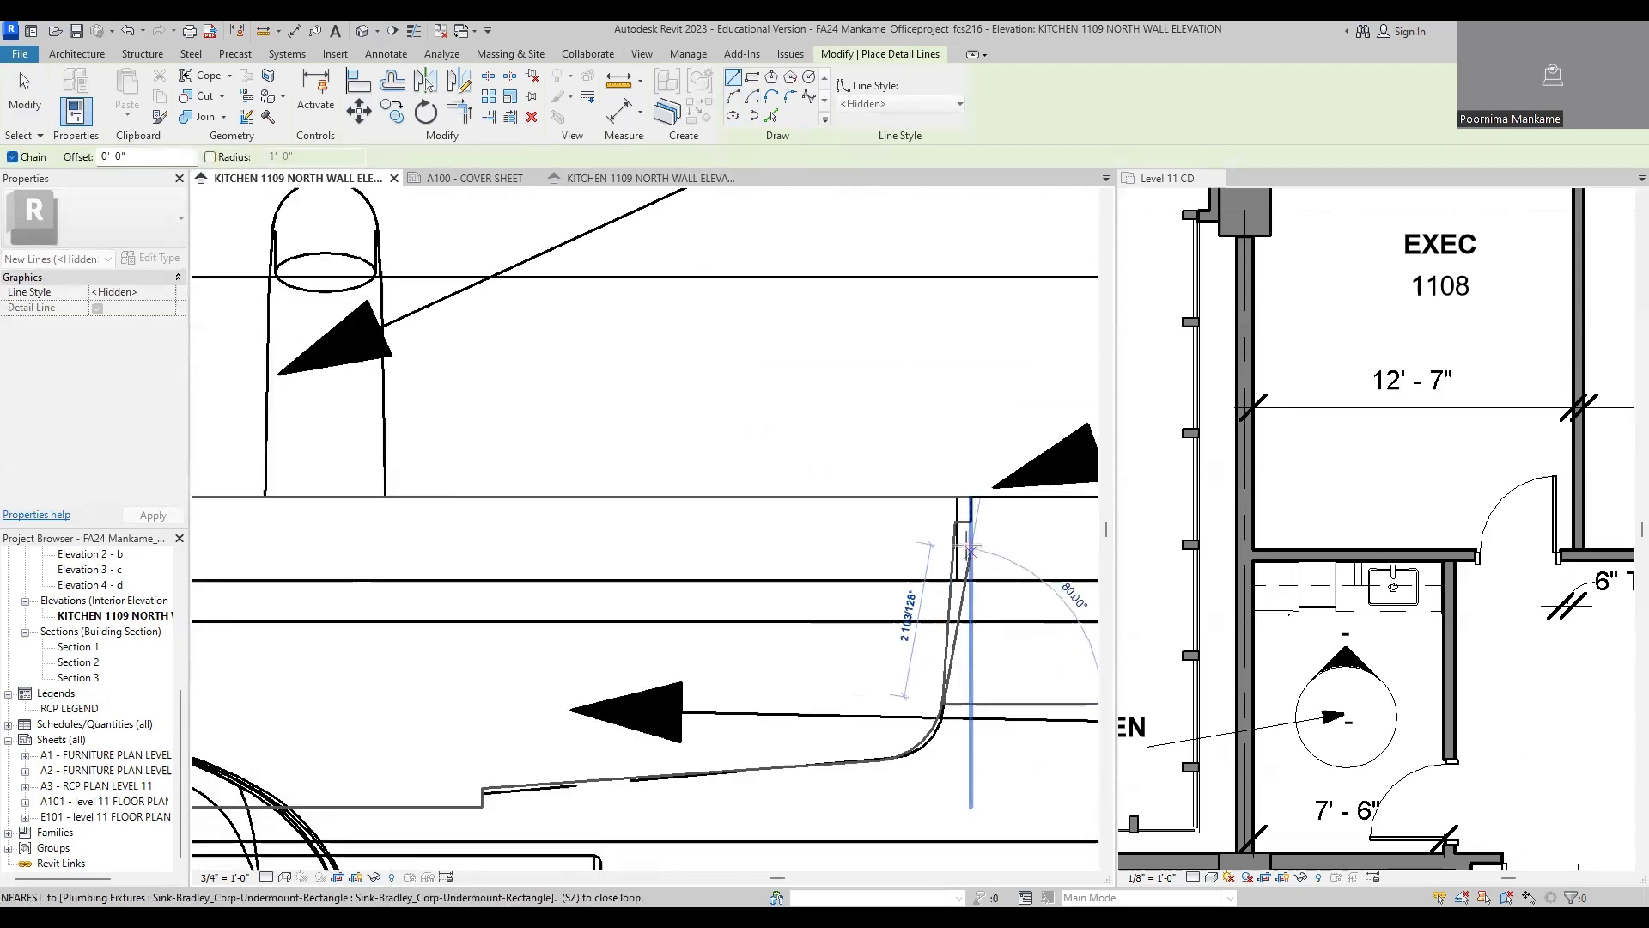
pyautogui.click(954, 504)
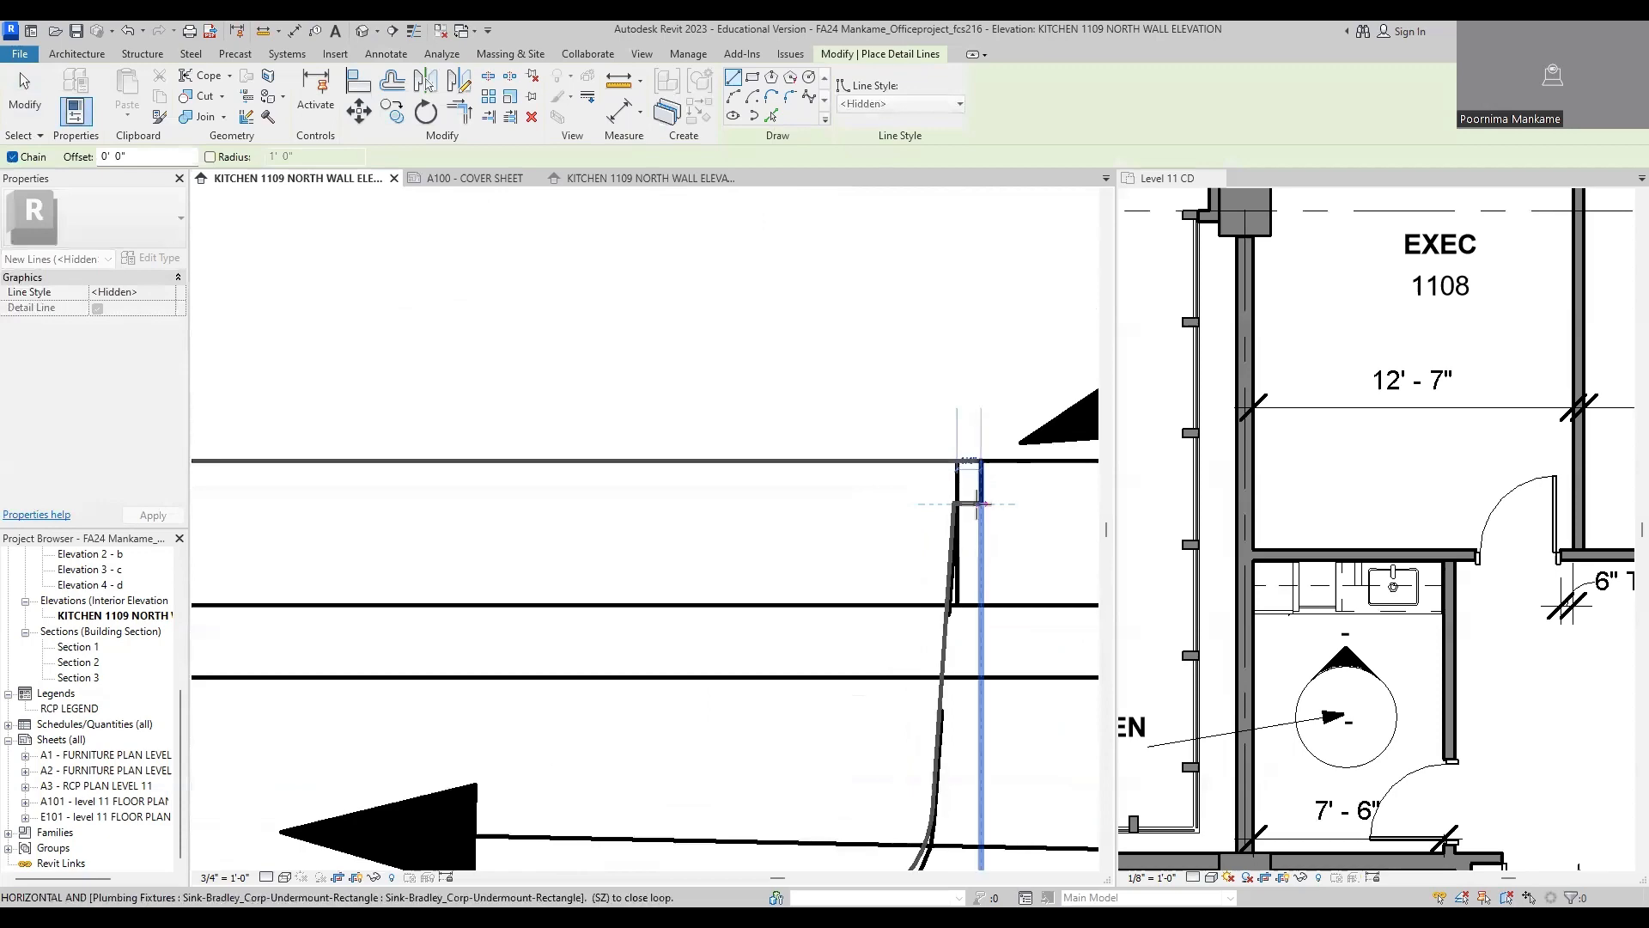
pyautogui.click(981, 504)
pyautogui.click(978, 461)
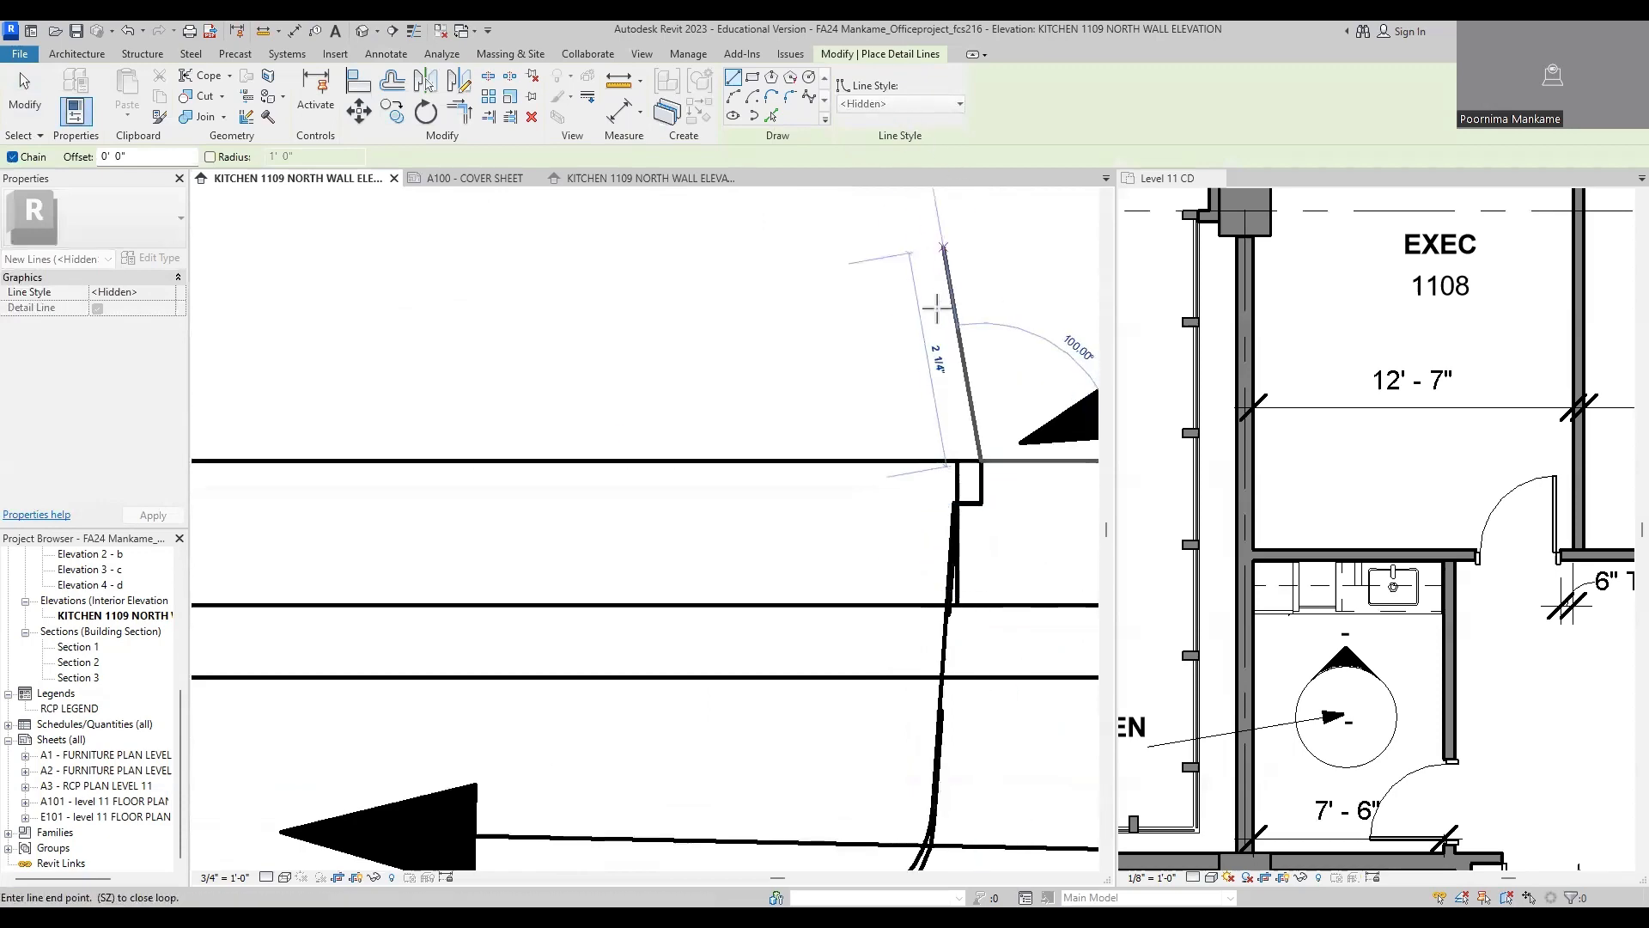
pyautogui.scroll(-2, 931, 334)
pyautogui.scroll(-3, 931, 522)
pyautogui.scroll(-3, 901, 571)
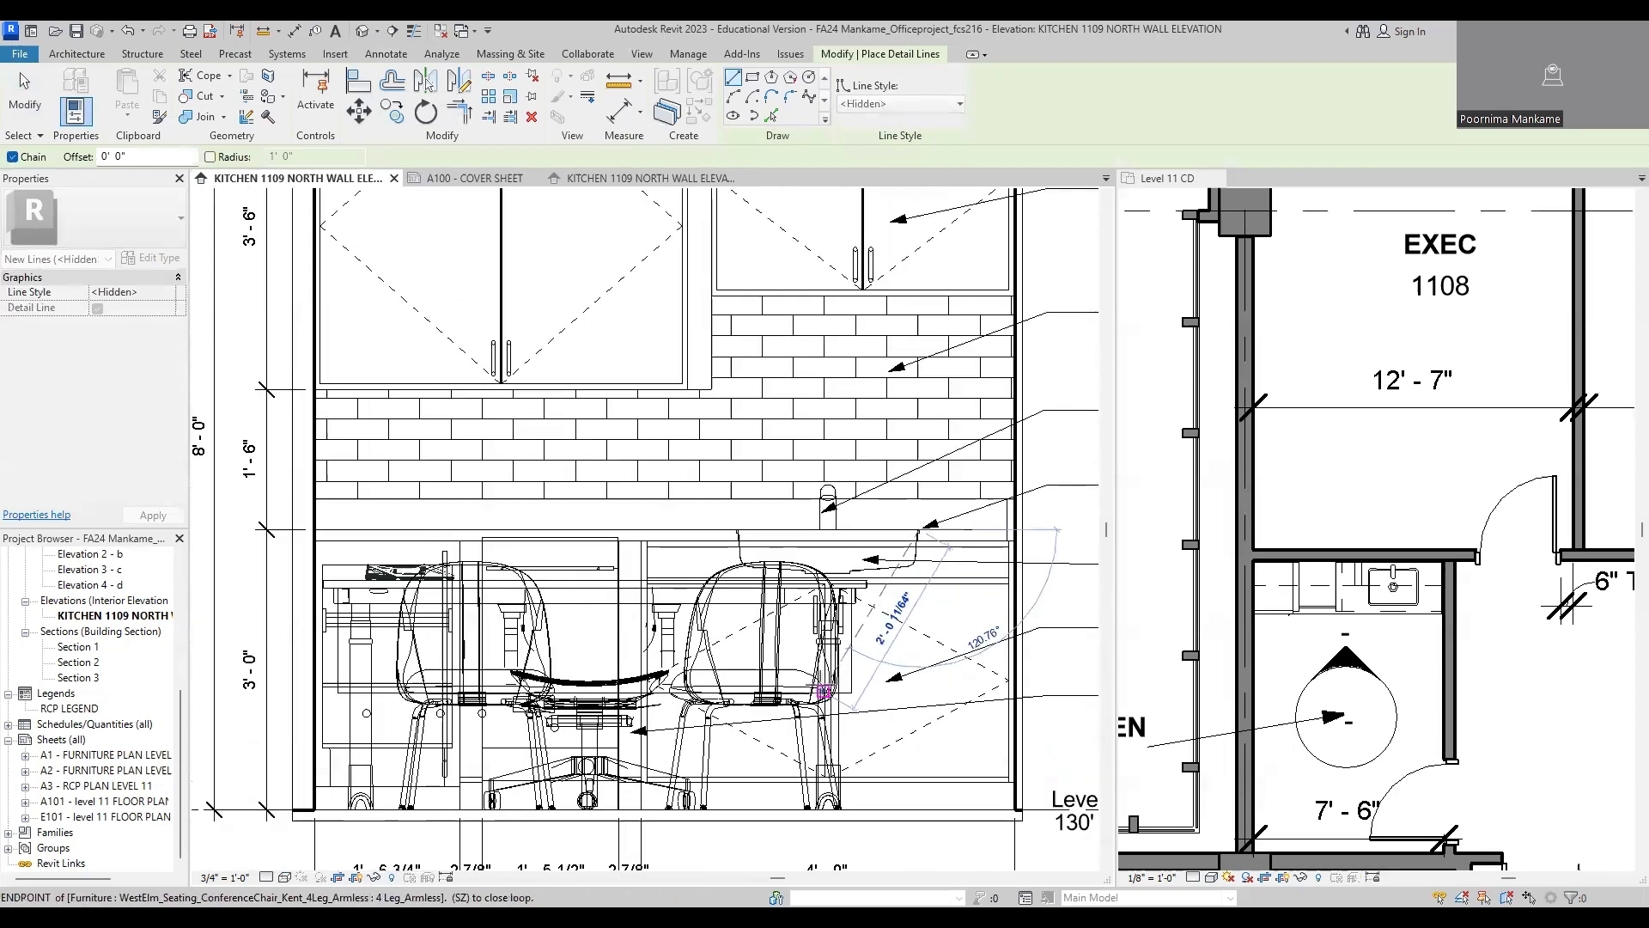
pyautogui.press('Escape')
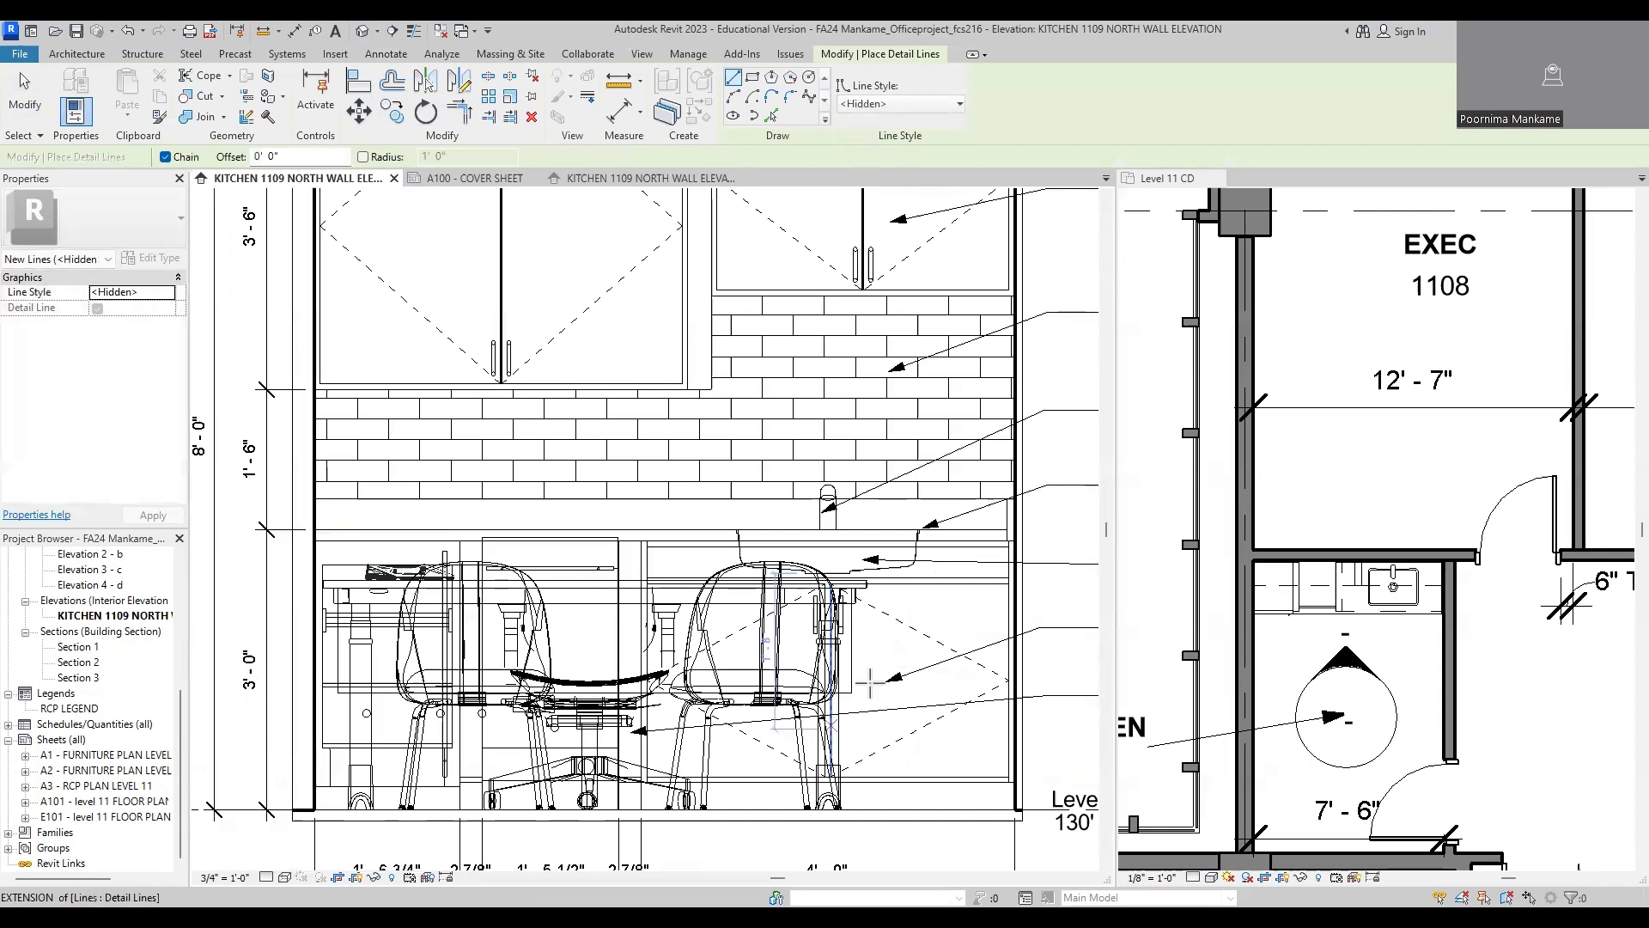
# Step: Set the elevation's visual style to Hidden Line and inspect the dashed sink outline over the base cabinet
pyautogui.scroll(-3, 872, 627)
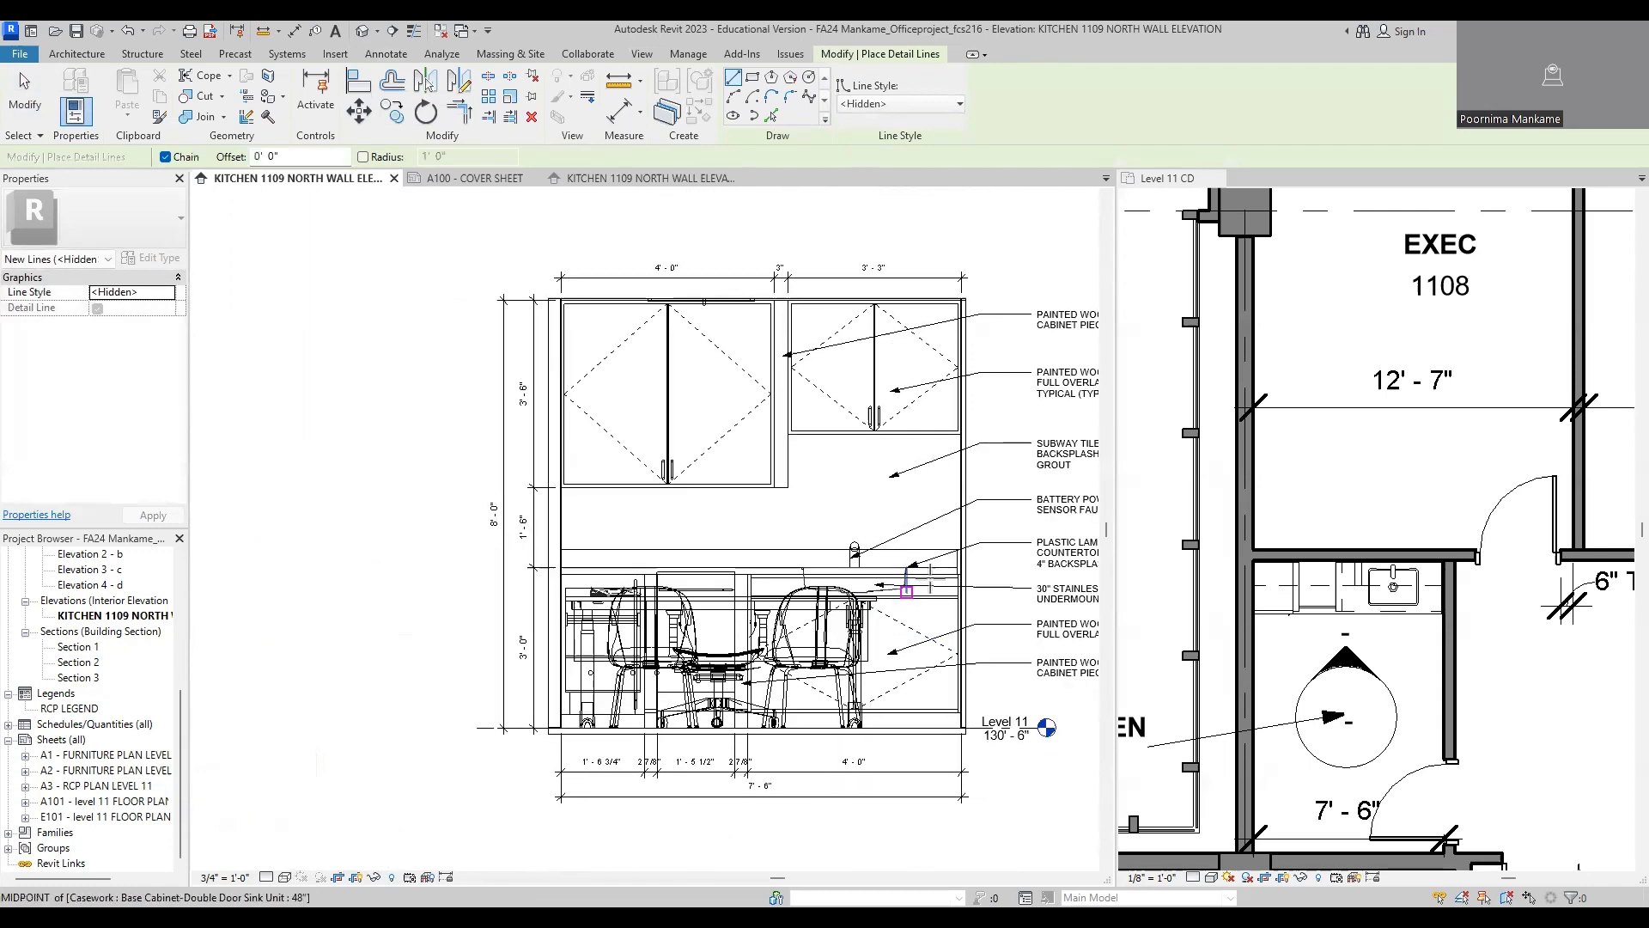
pyautogui.click(285, 876)
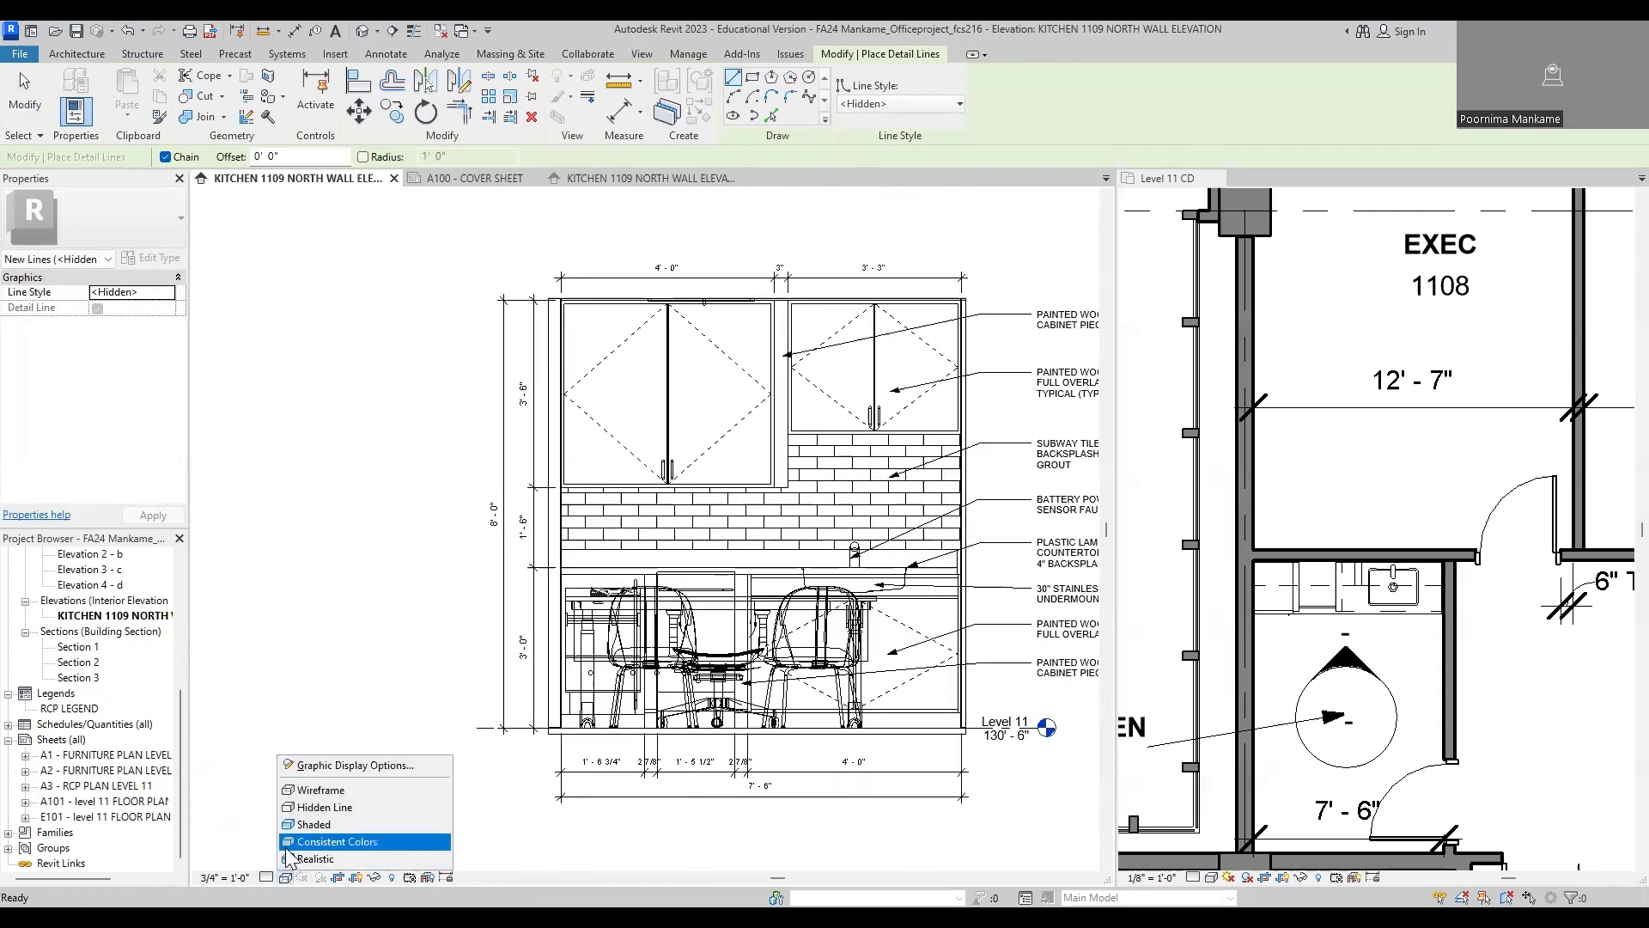
pyautogui.click(333, 806)
pyautogui.scroll(6, 919, 584)
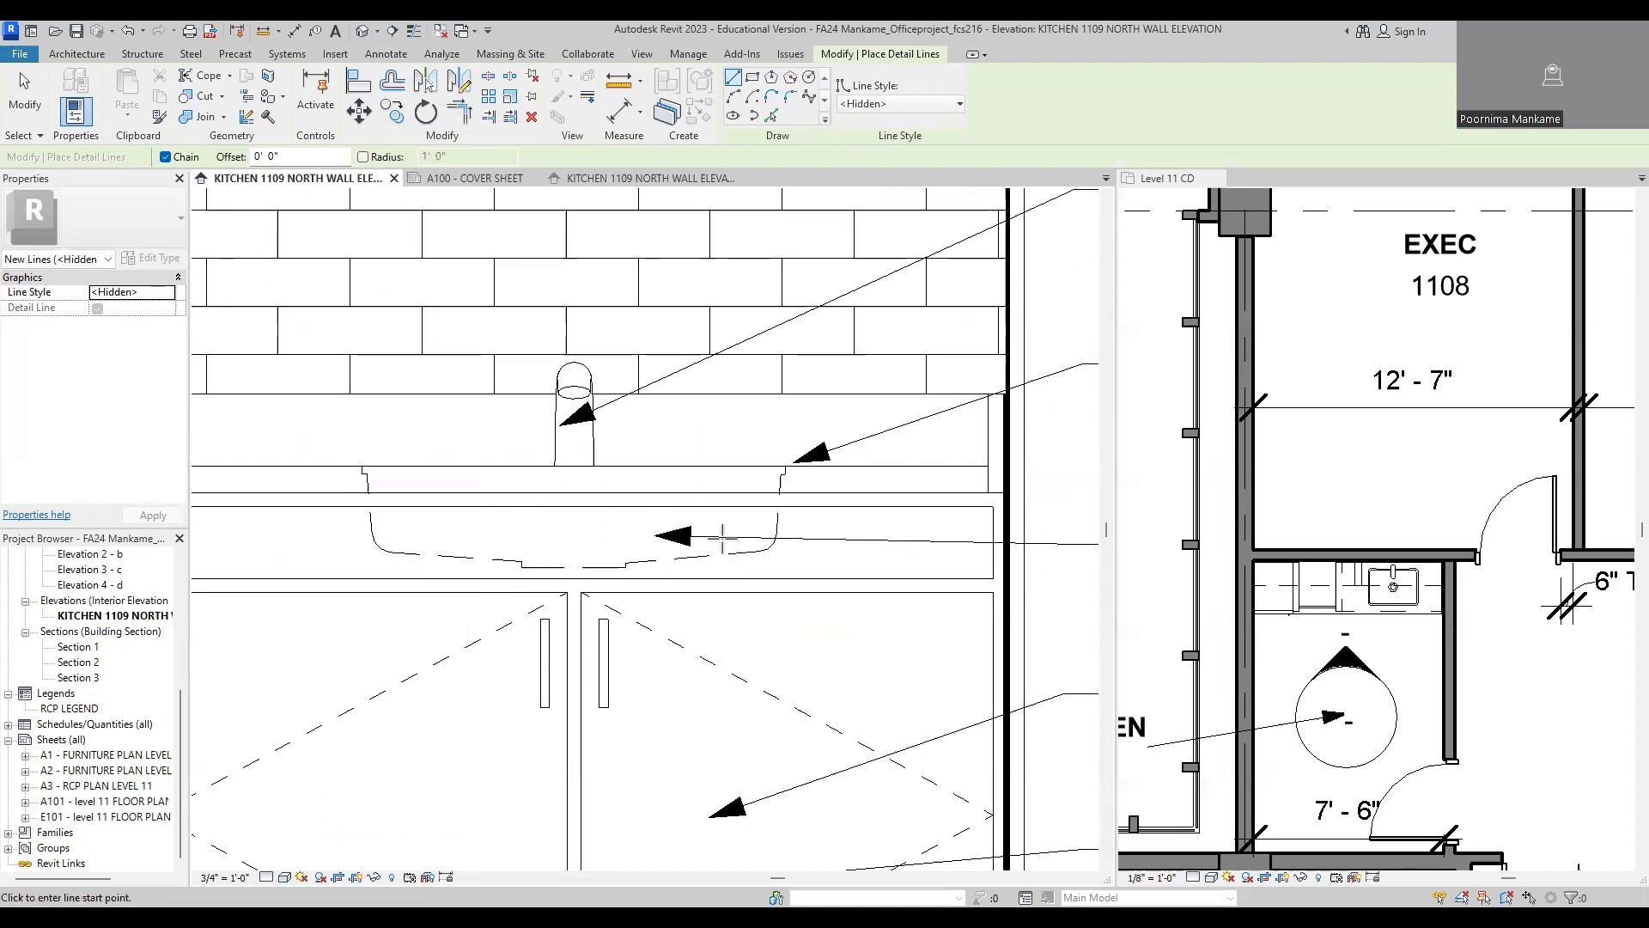
pyautogui.scroll(-3, 541, 513)
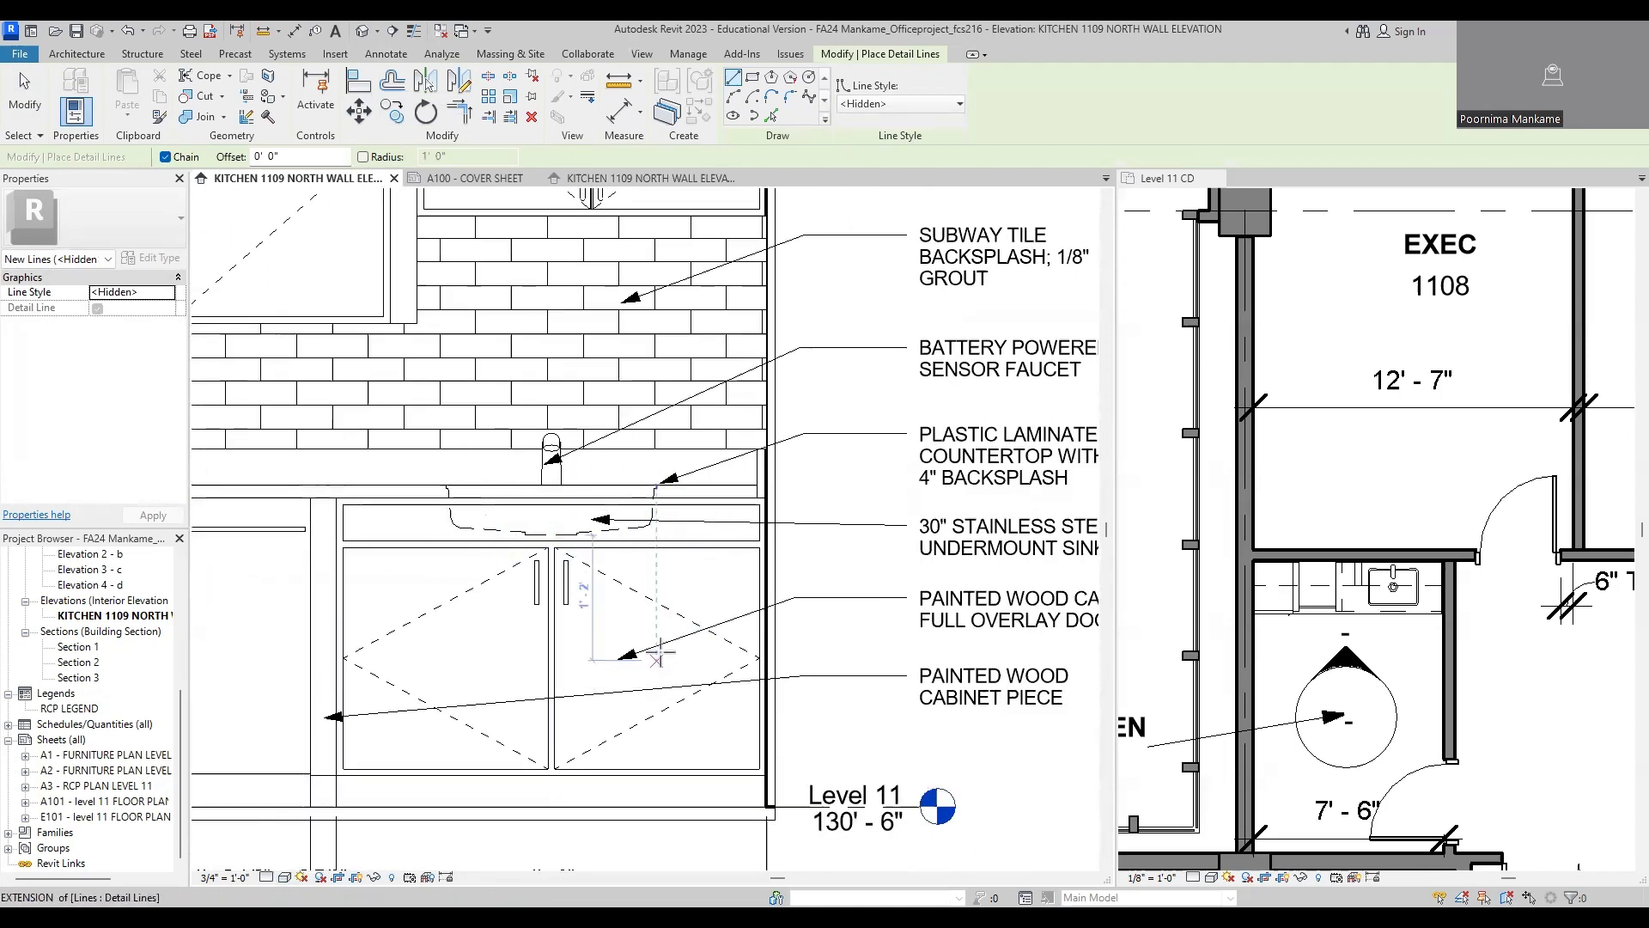
pyautogui.scroll(-5, 658, 658)
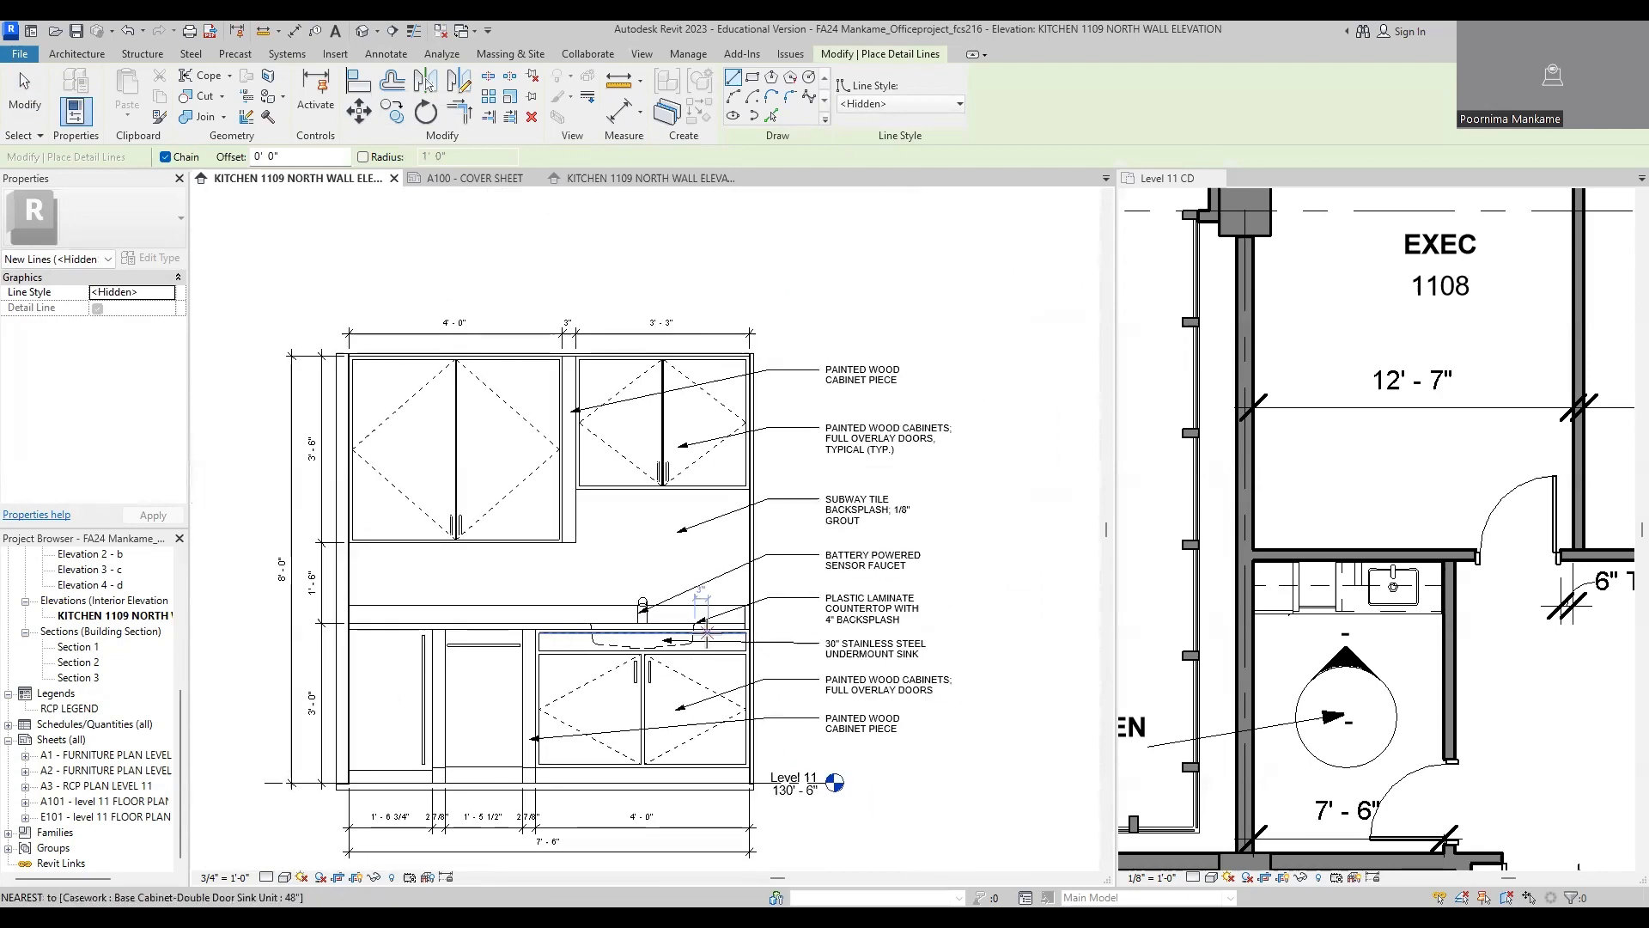
pyautogui.moveTo(835, 634); pyautogui.dragTo(847, 578, button='middle')
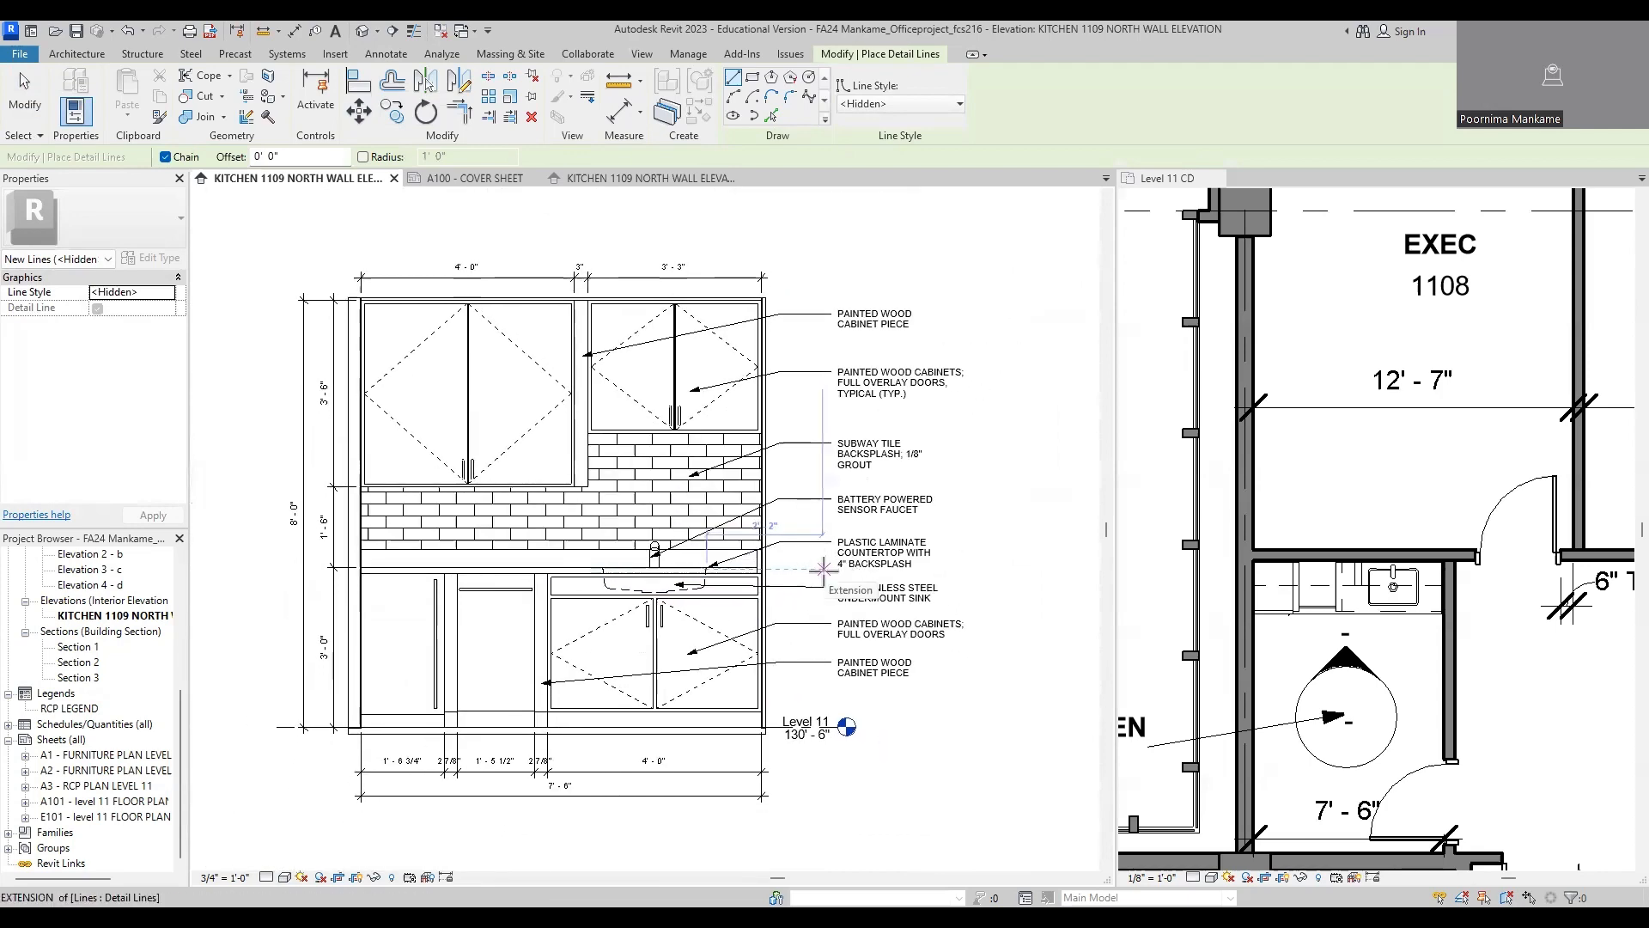